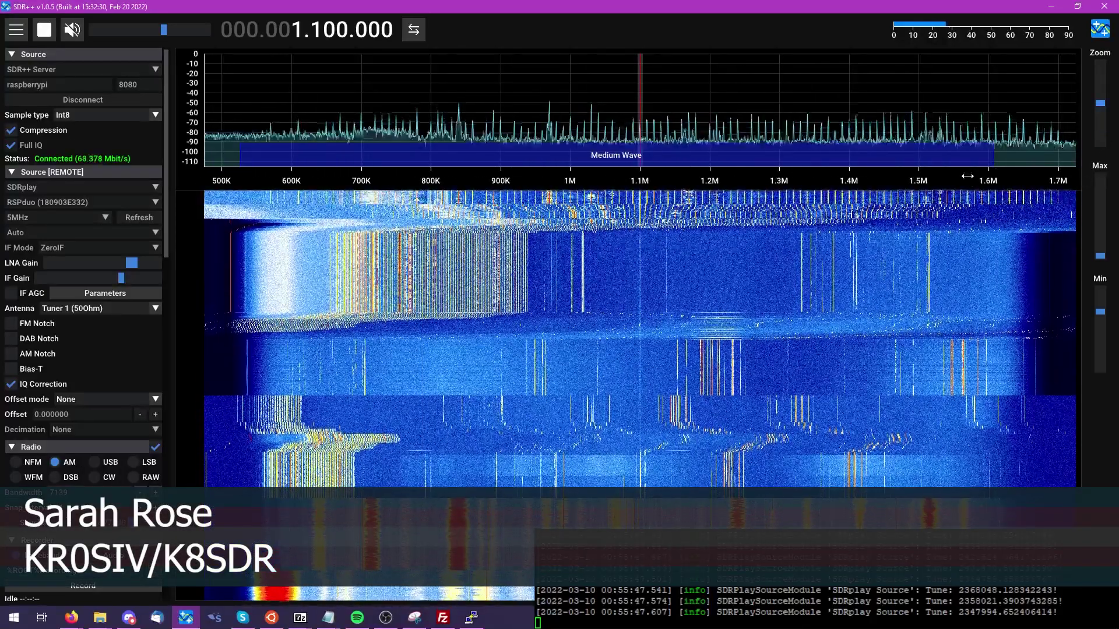
# Unmute the receiver audio and tune down to about 1.03 MHz.
pyautogui.moveTo(967, 176); pyautogui.dragTo(961, 176)
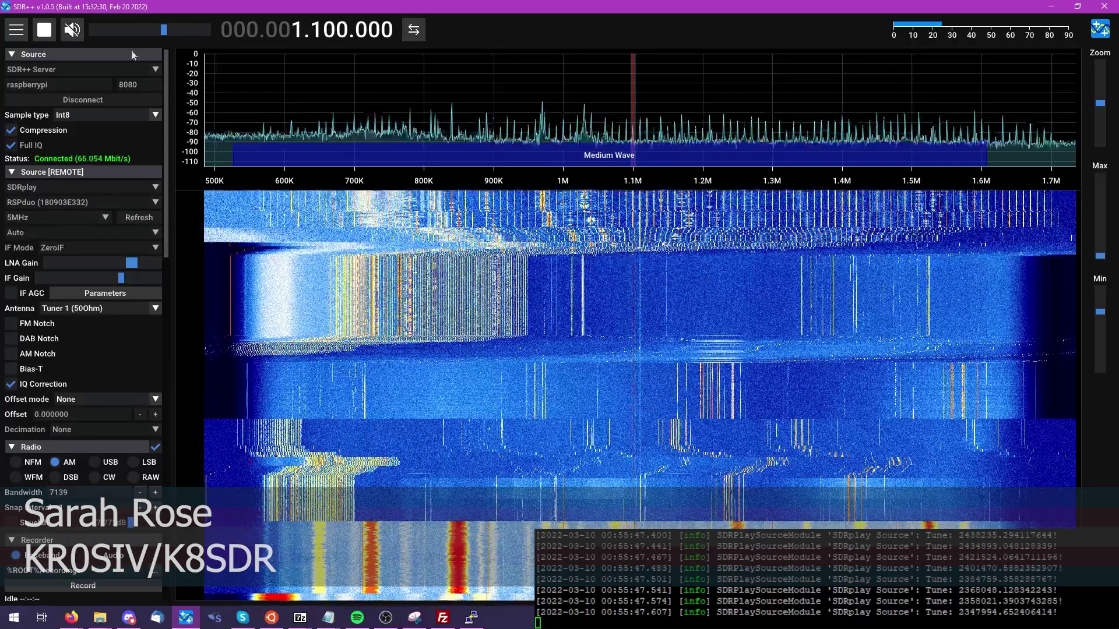
pyautogui.click(73, 29)
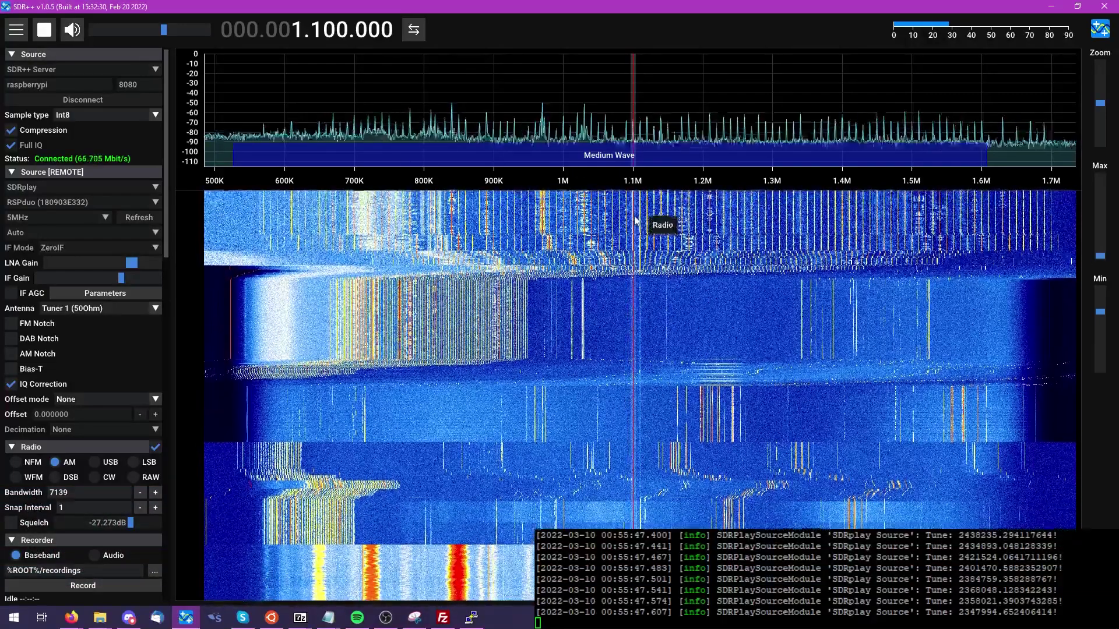
pyautogui.moveTo(635, 220); pyautogui.dragTo(459, 222)
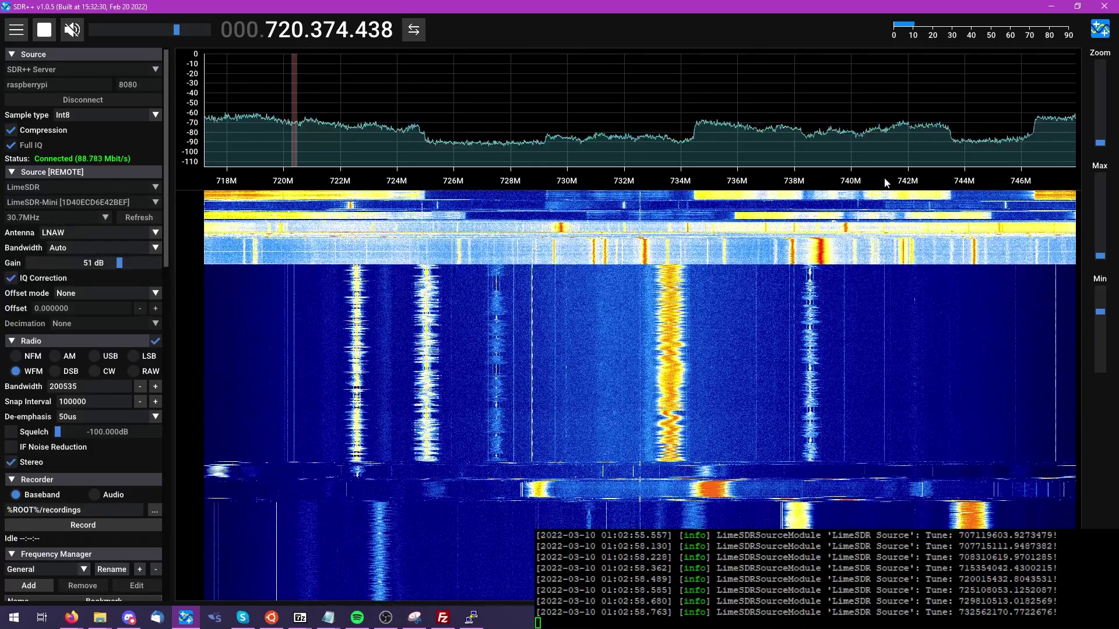
# Tune up through the FM band, past 102.5 MHz, to the strong station at 104.7 MHz.
pyautogui.moveTo(883, 183); pyautogui.dragTo(708, 341)
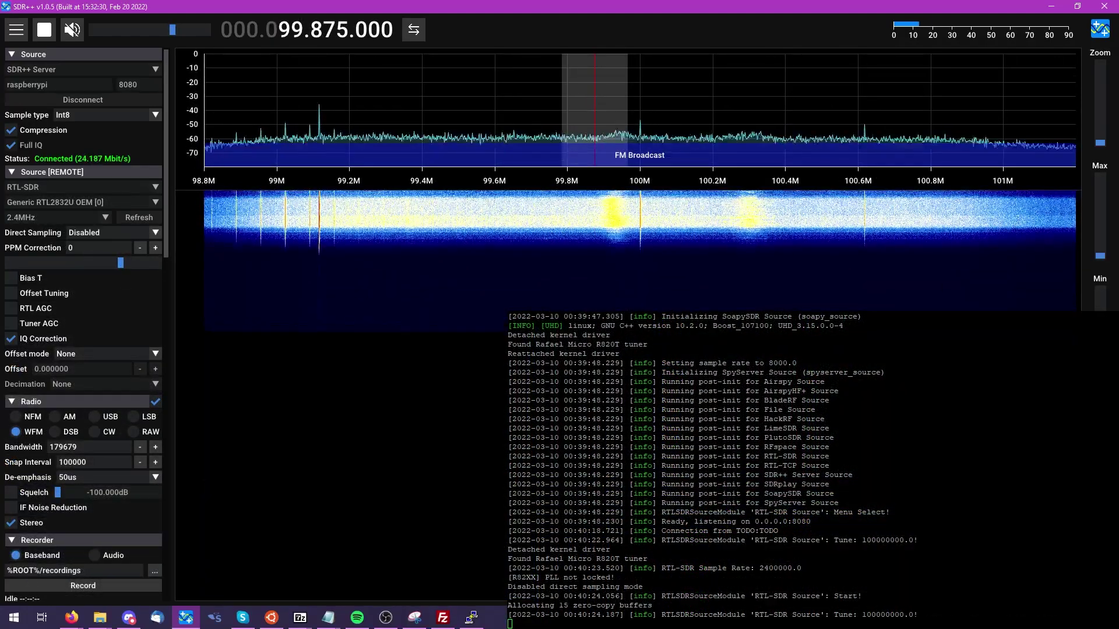
pyautogui.moveTo(882, 212); pyautogui.dragTo(408, 207)
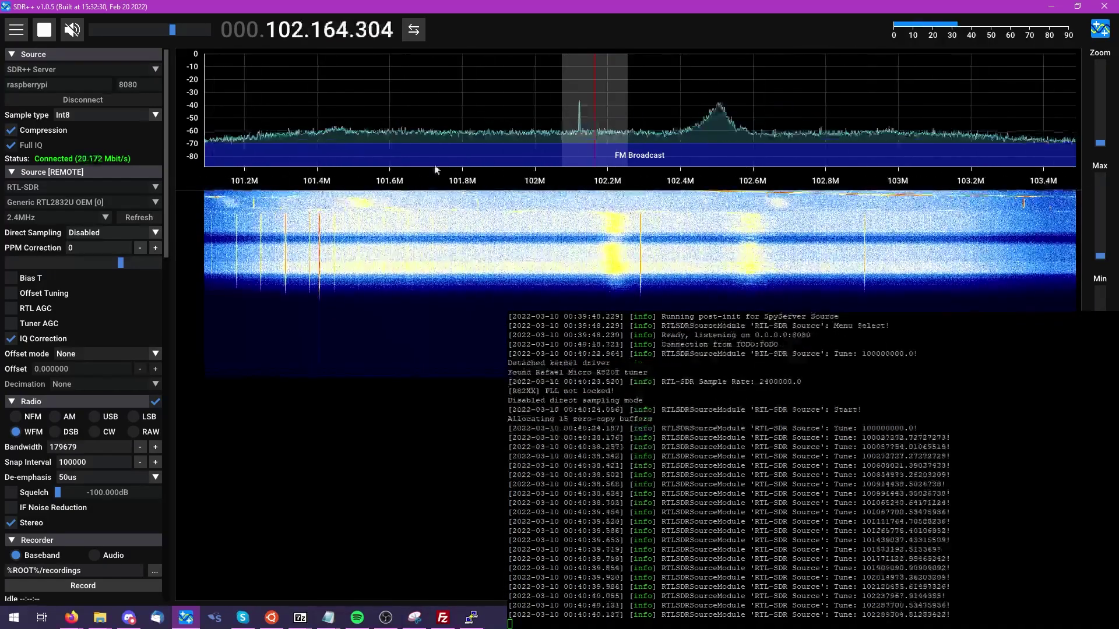
pyautogui.click(717, 213)
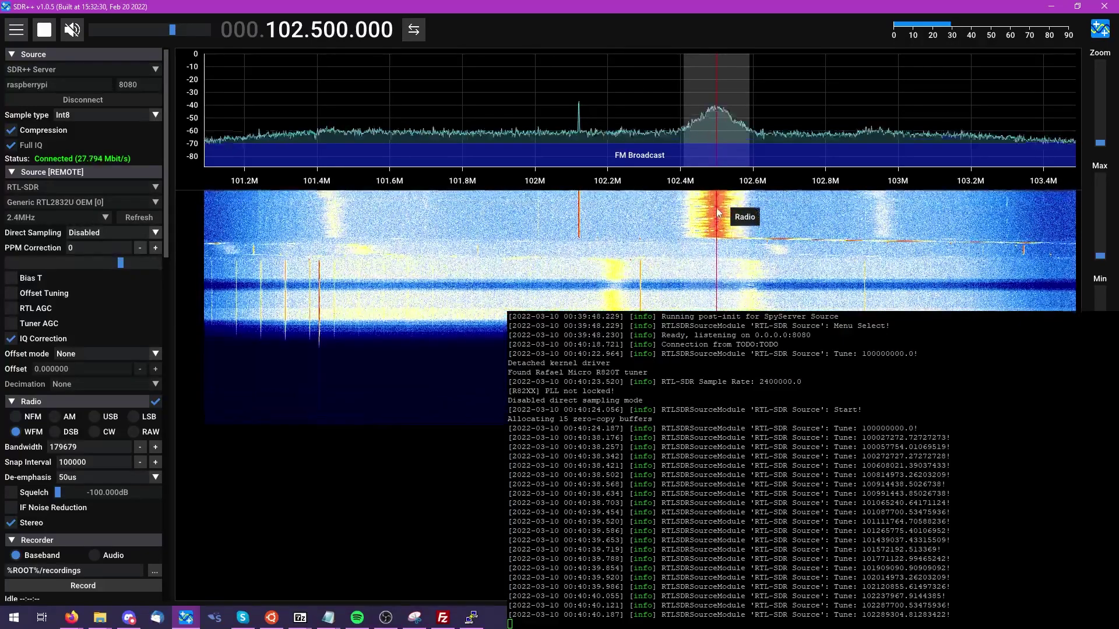
pyautogui.moveTo(920, 180); pyautogui.dragTo(582, 178)
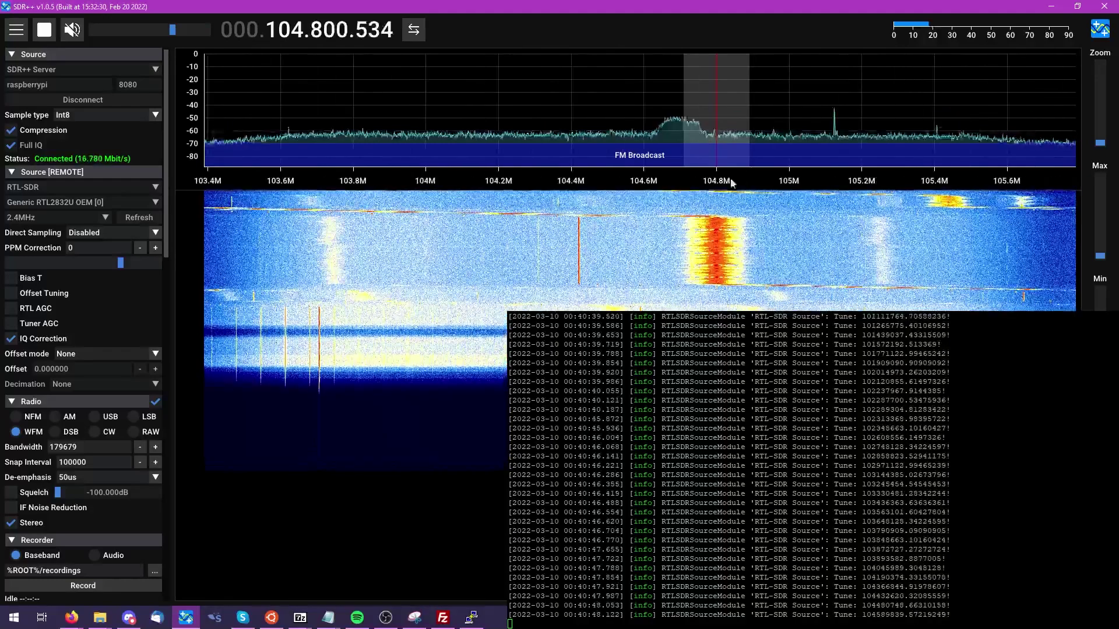
pyautogui.click(670, 230)
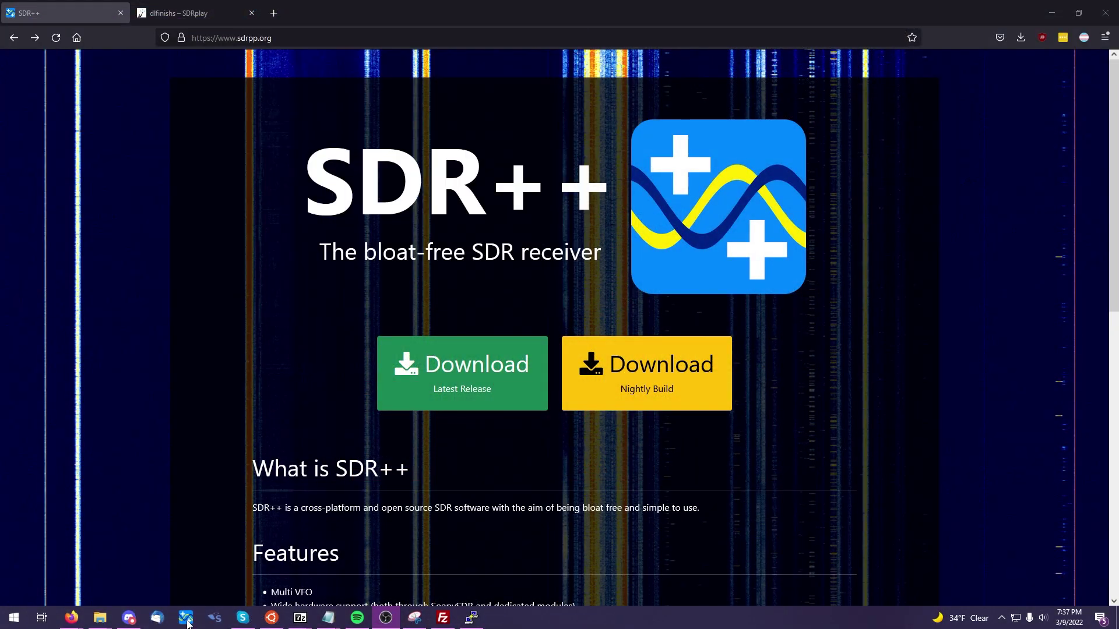
# Launch SDR++ from its Windows taskbar icon.
pyautogui.click(187, 620)
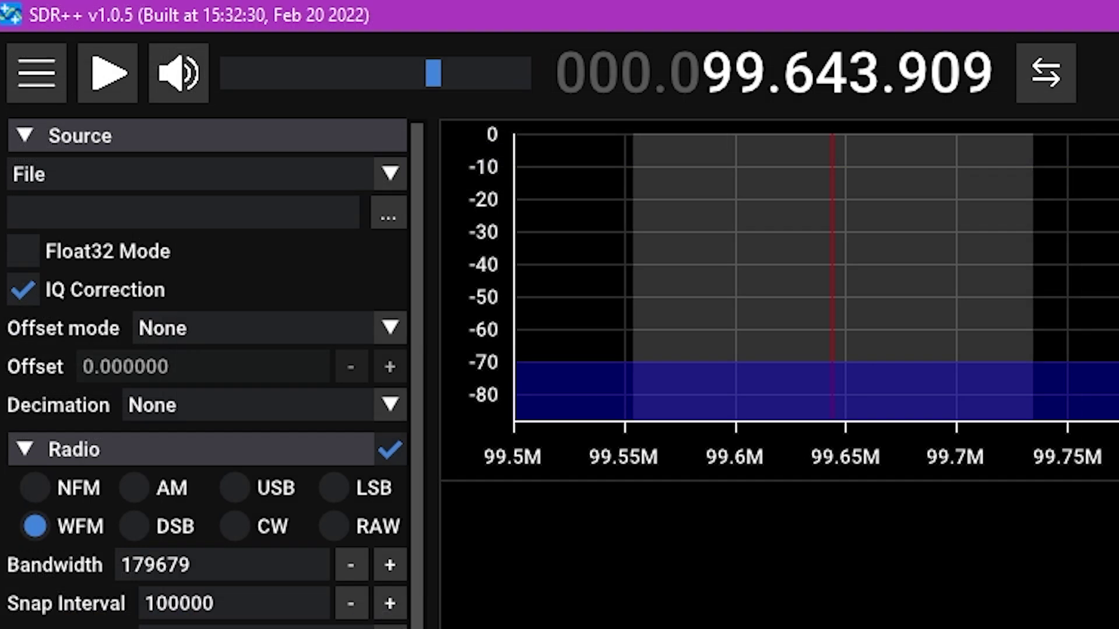
pyautogui.click(368, 185)
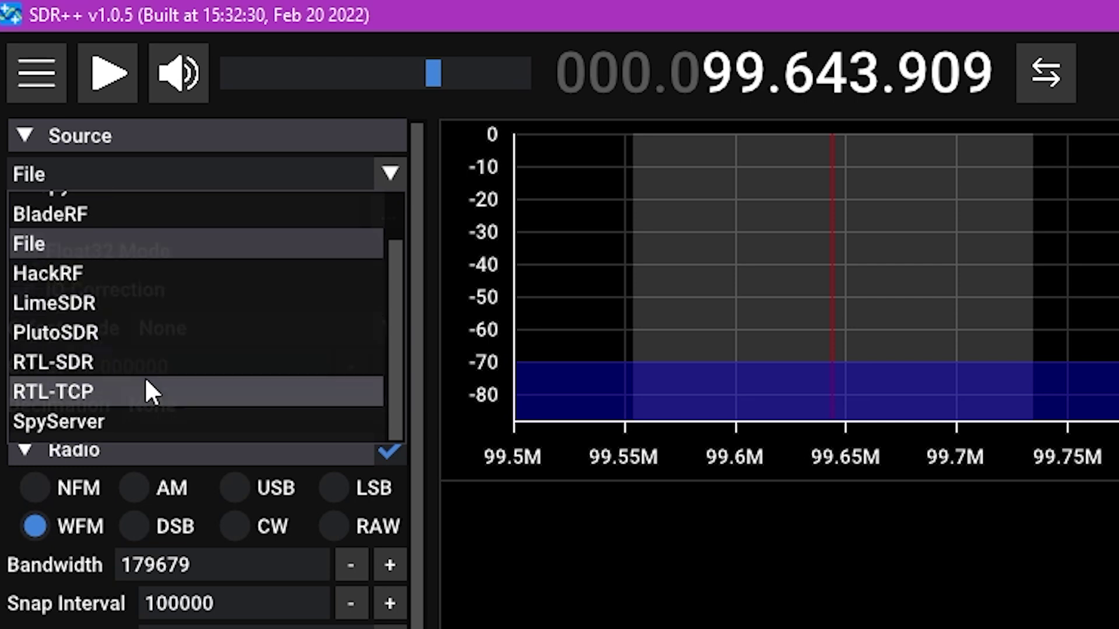
pyautogui.scroll(2, 114, 422)
pyautogui.scroll(-2, 90, 268)
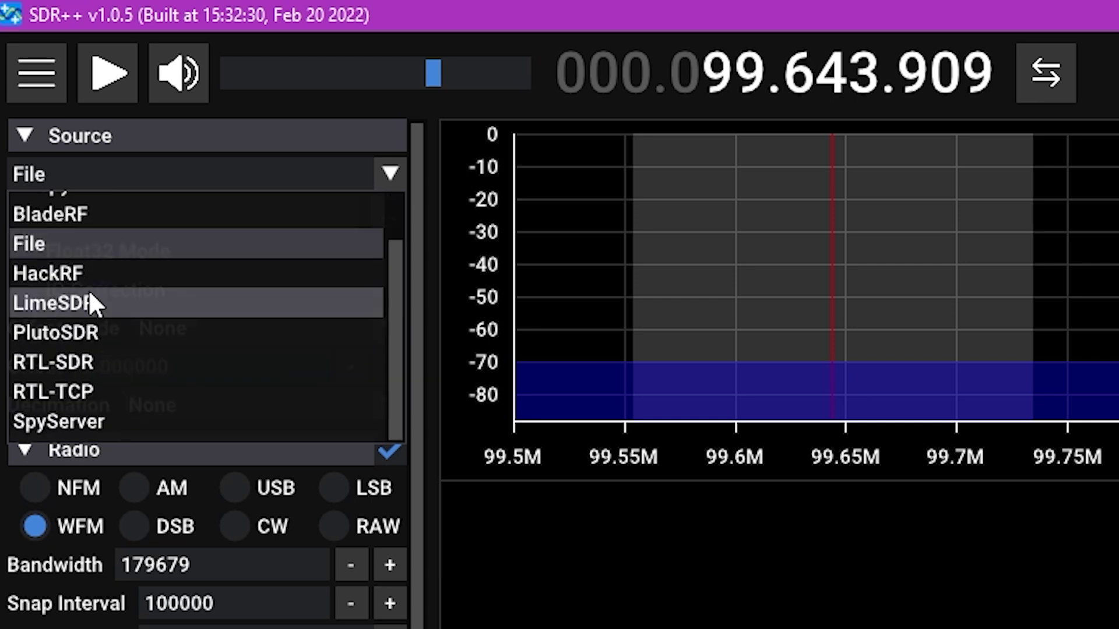
pyautogui.click(387, 174)
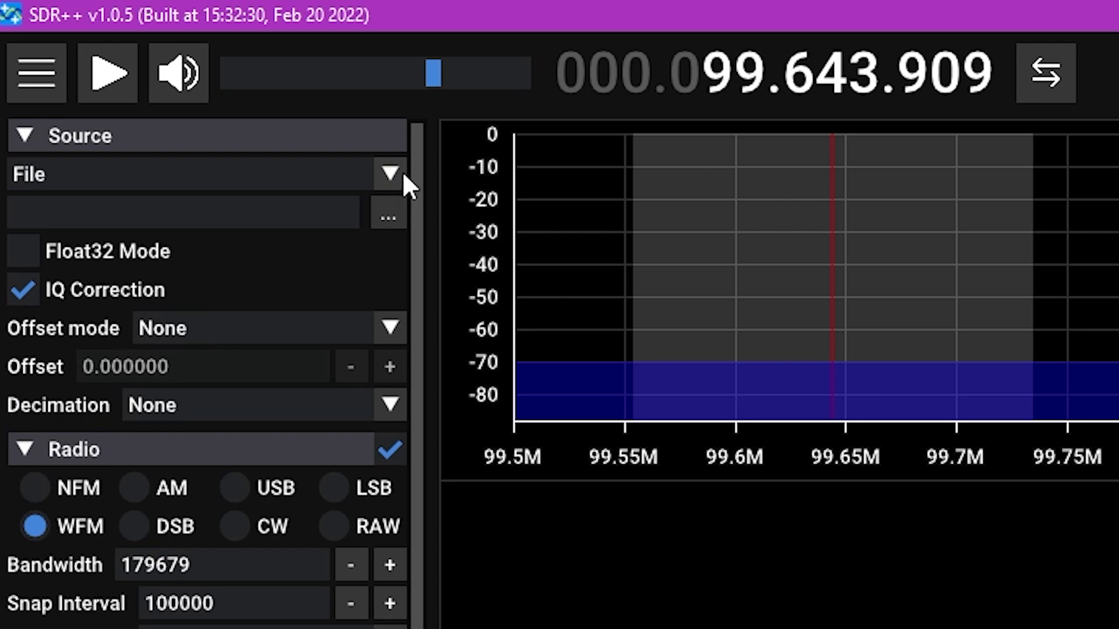
pyautogui.moveTo(419, 200); pyautogui.dragTo(422, 628)
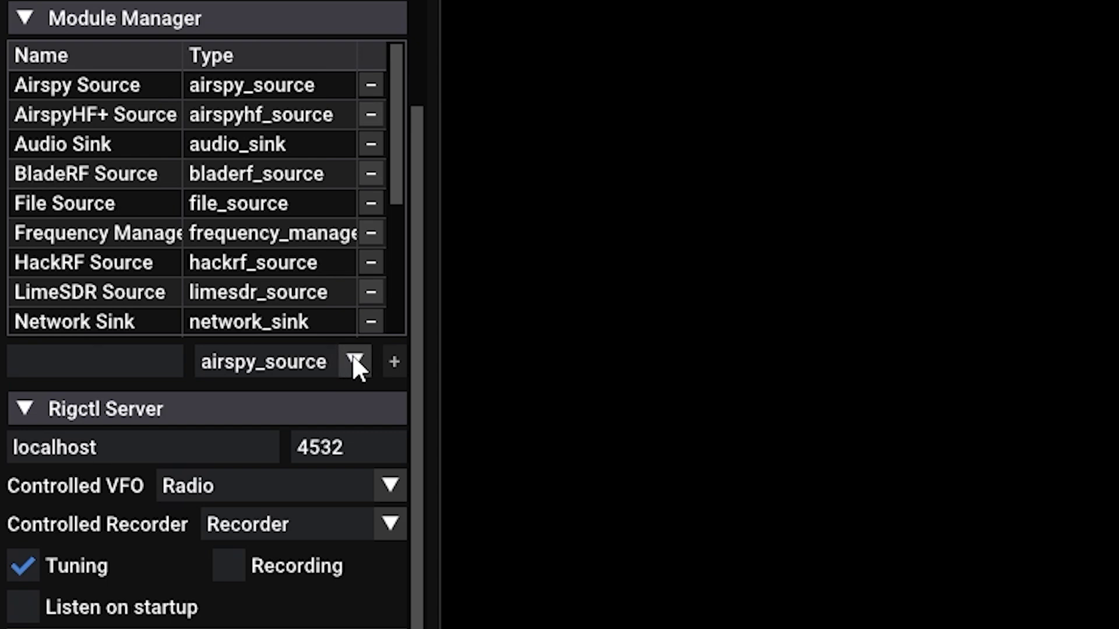
# Add an sdrpp_server_source module named 'SDR++ Server' in Module Manager.
pyautogui.click(354, 358)
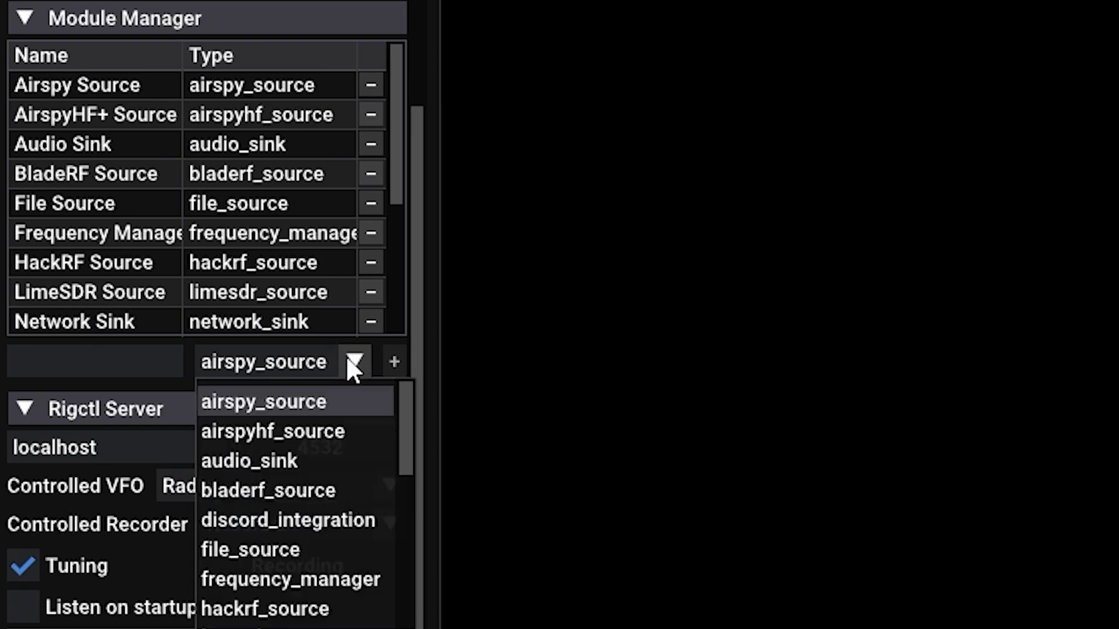
pyautogui.scroll(-1, 298, 548)
pyautogui.scroll(-4, 302, 558)
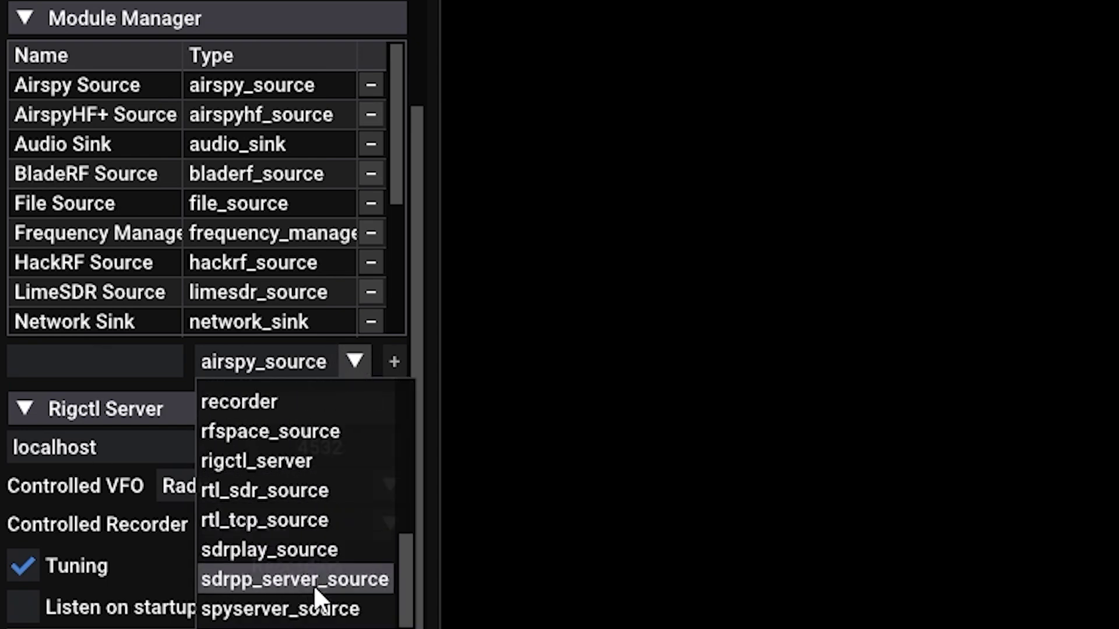
pyautogui.click(351, 583)
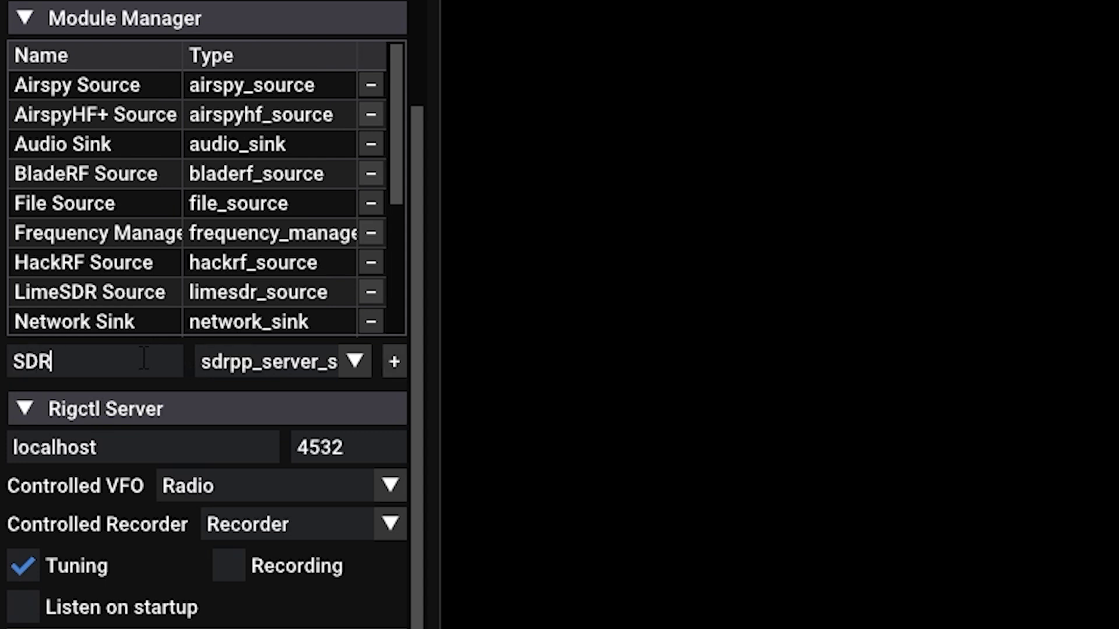
pyautogui.click(397, 371)
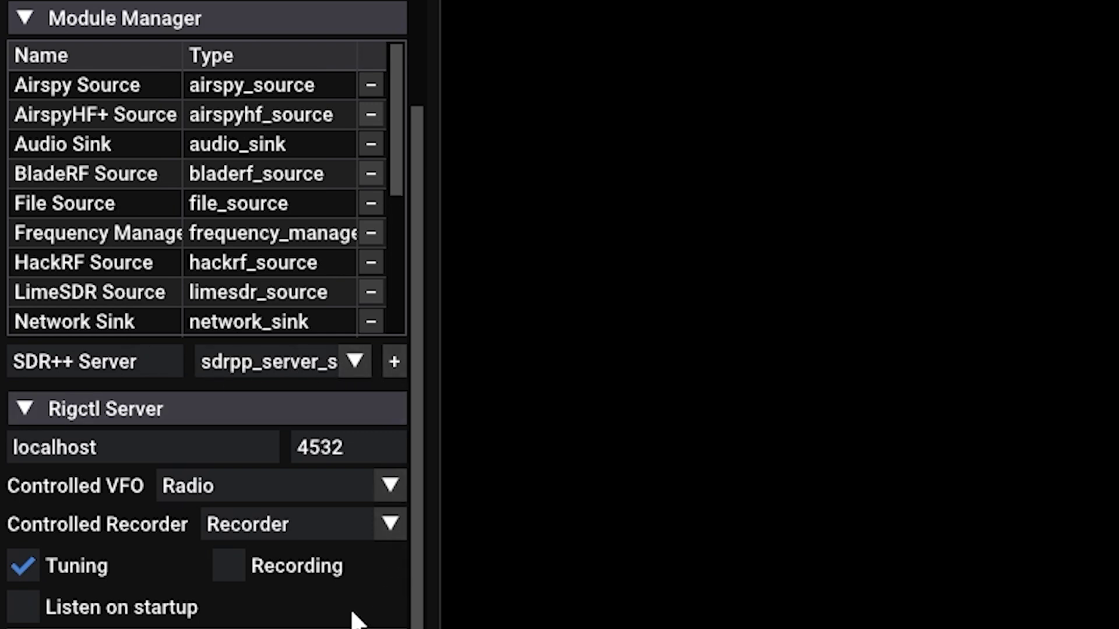
pyautogui.scroll(1, 420, 620)
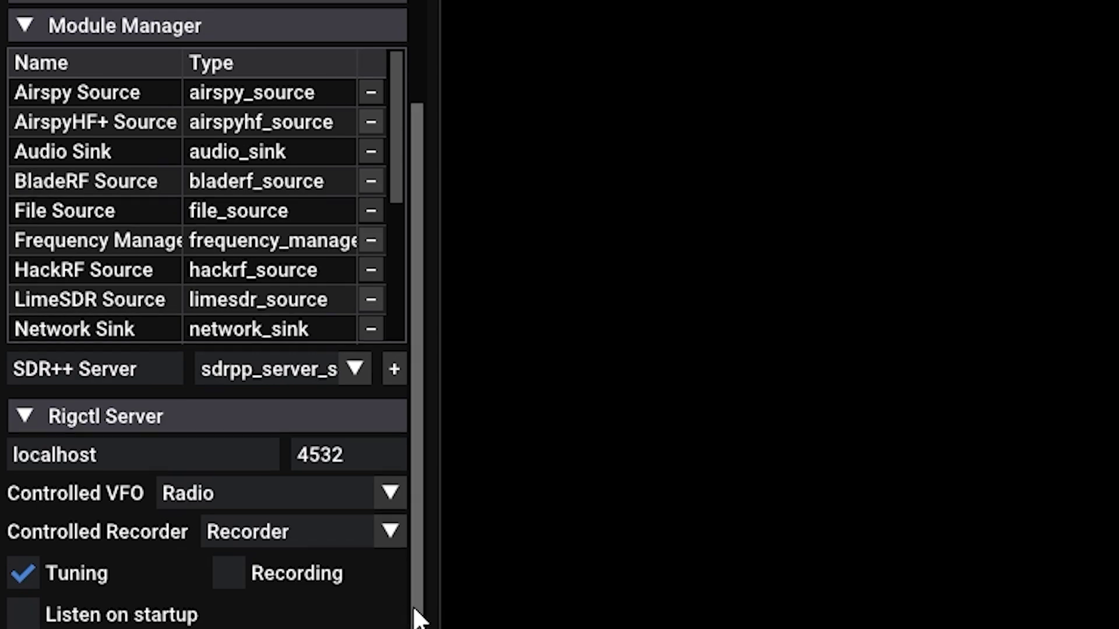
pyautogui.moveTo(415, 614); pyautogui.dragTo(338, 24)
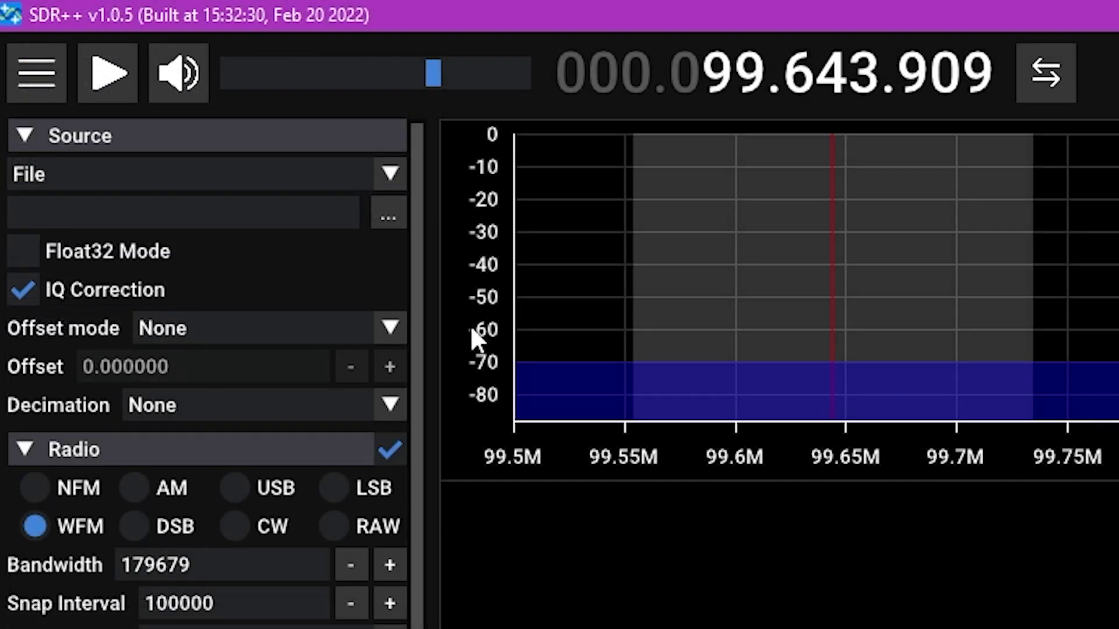
# Select SDR++ Server as the source at raspberrypi port 8080 and connect.
pyautogui.click(388, 169)
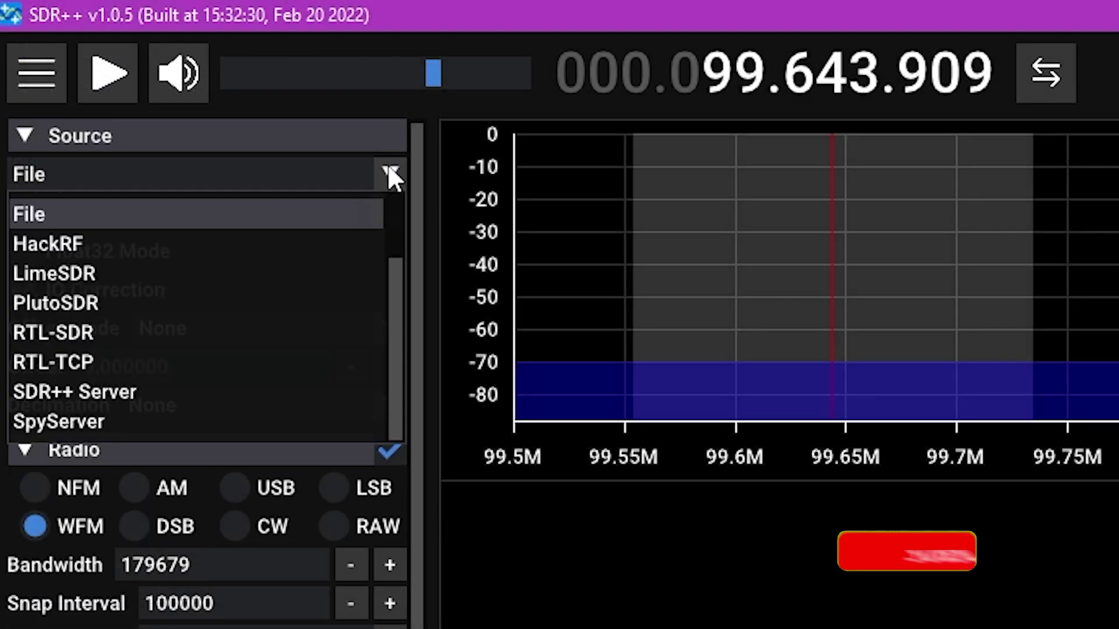
pyautogui.click(58, 393)
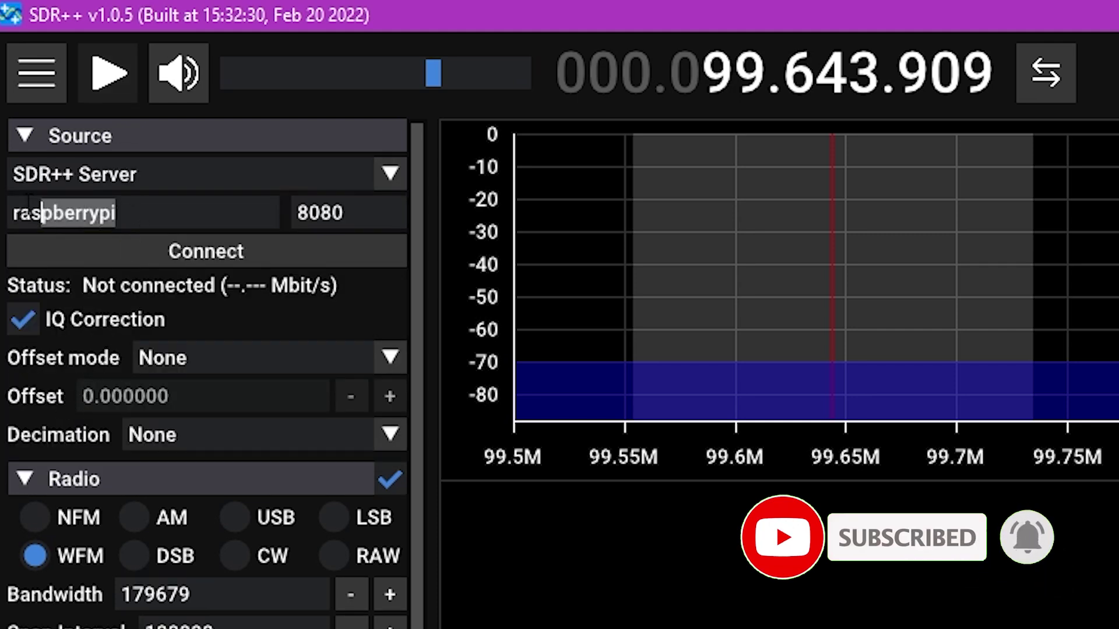
pyautogui.click(358, 212)
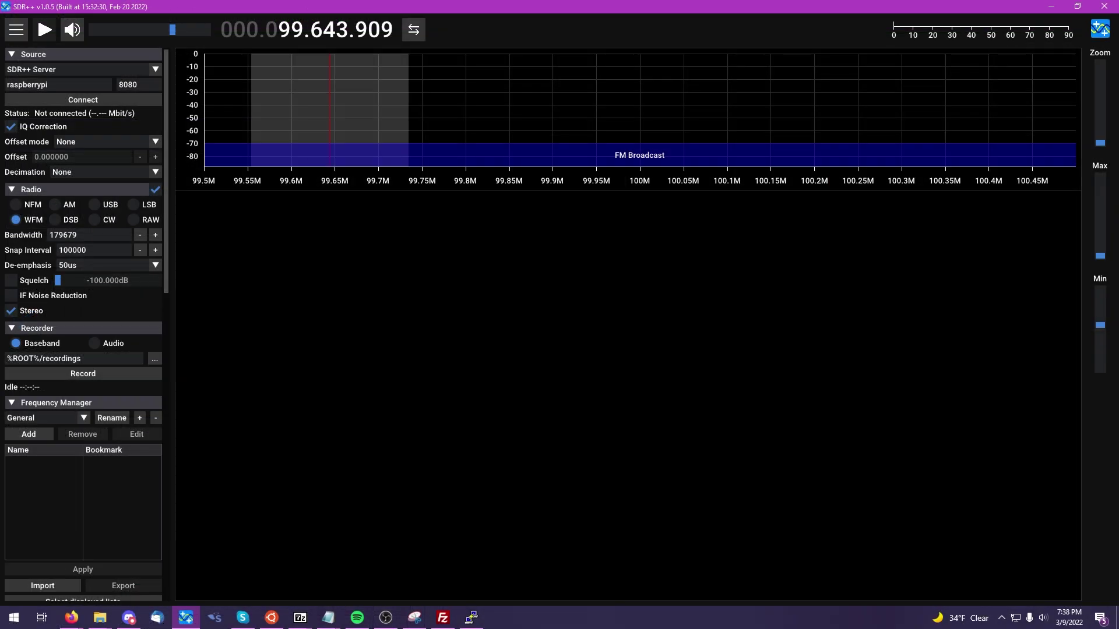
pyautogui.hotkey('alt', 'Tab')
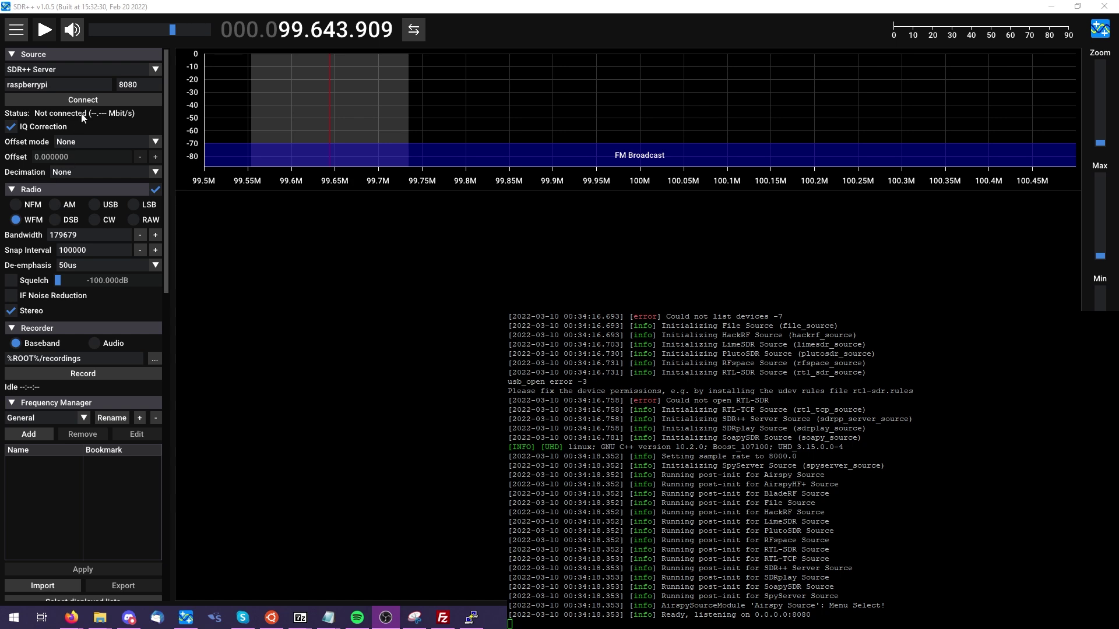
pyautogui.click(63, 99)
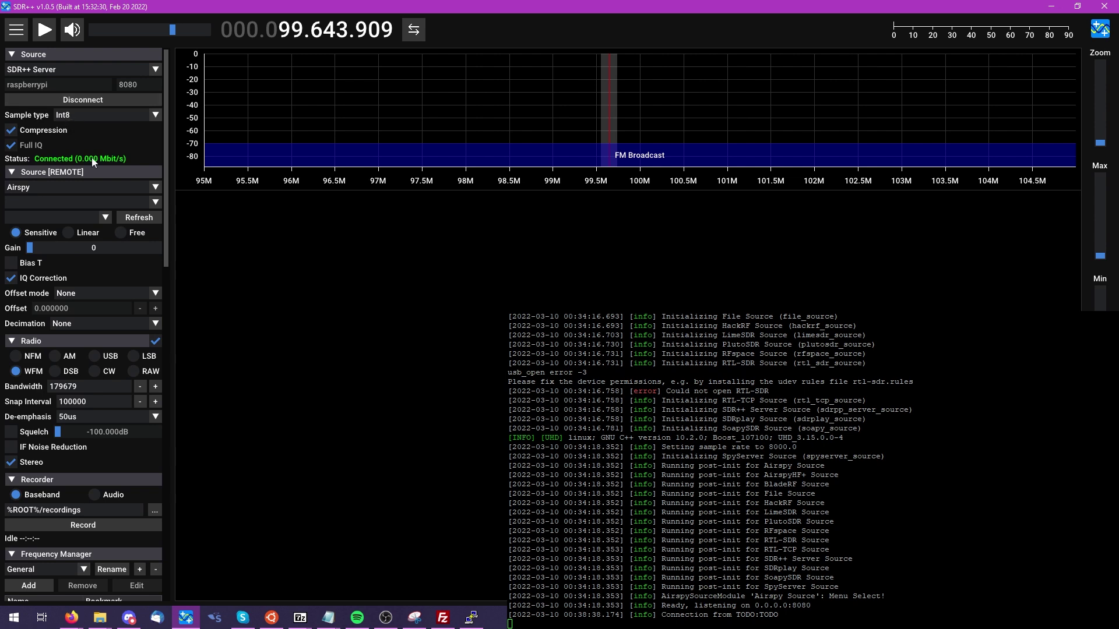
# Use the remote RTL-SDR at a 2.4MHz sample rate with Int8 samples.
pyautogui.click(155, 188)
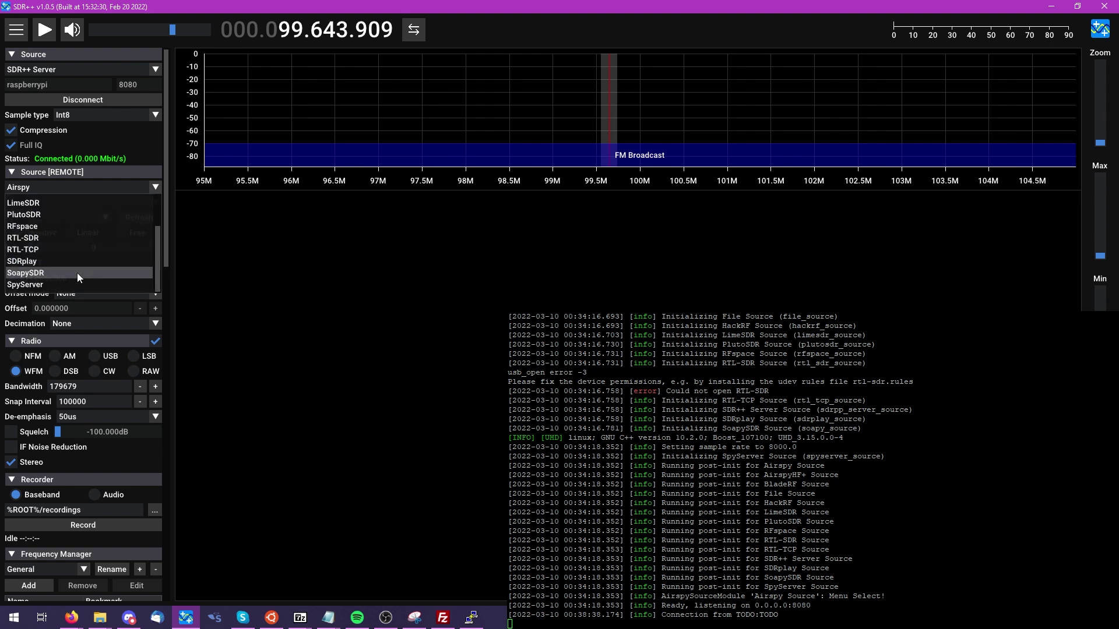
pyautogui.click(23, 238)
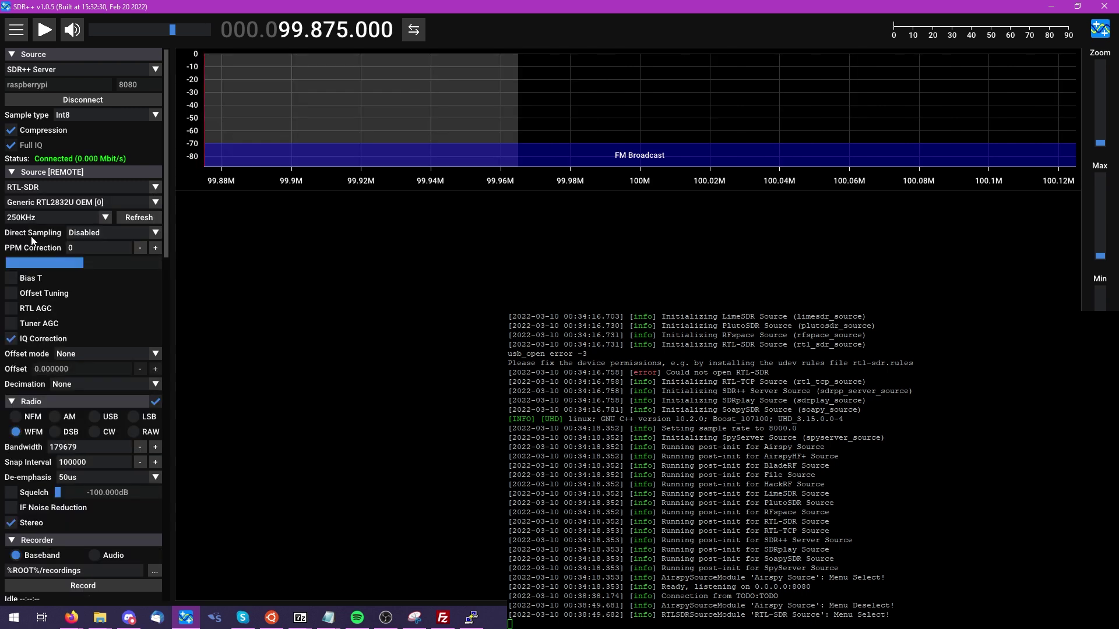
pyautogui.click(65, 217)
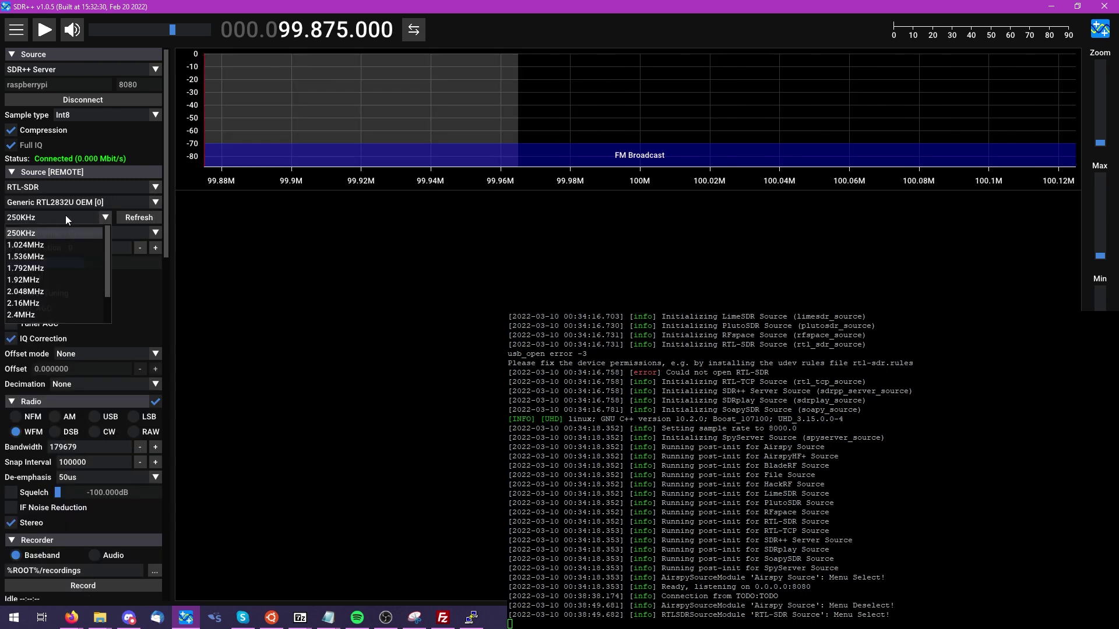
pyautogui.click(51, 316)
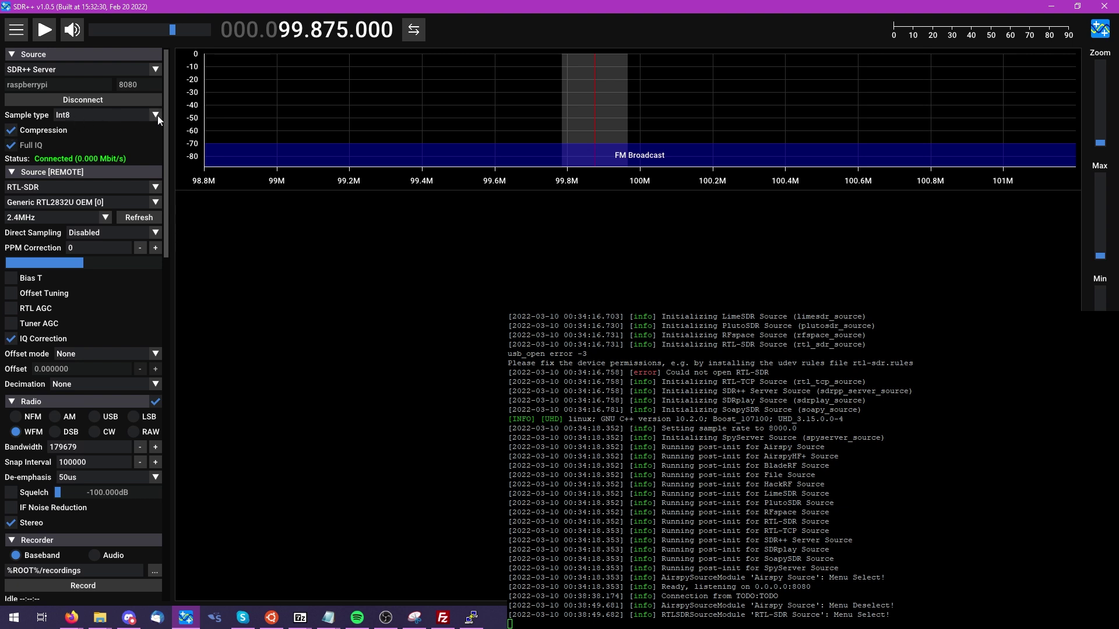
pyautogui.click(69, 132)
# Start streaming, raise the gain to mid-level, and pan up the FM band past 102.5 MHz.
pyautogui.click(44, 30)
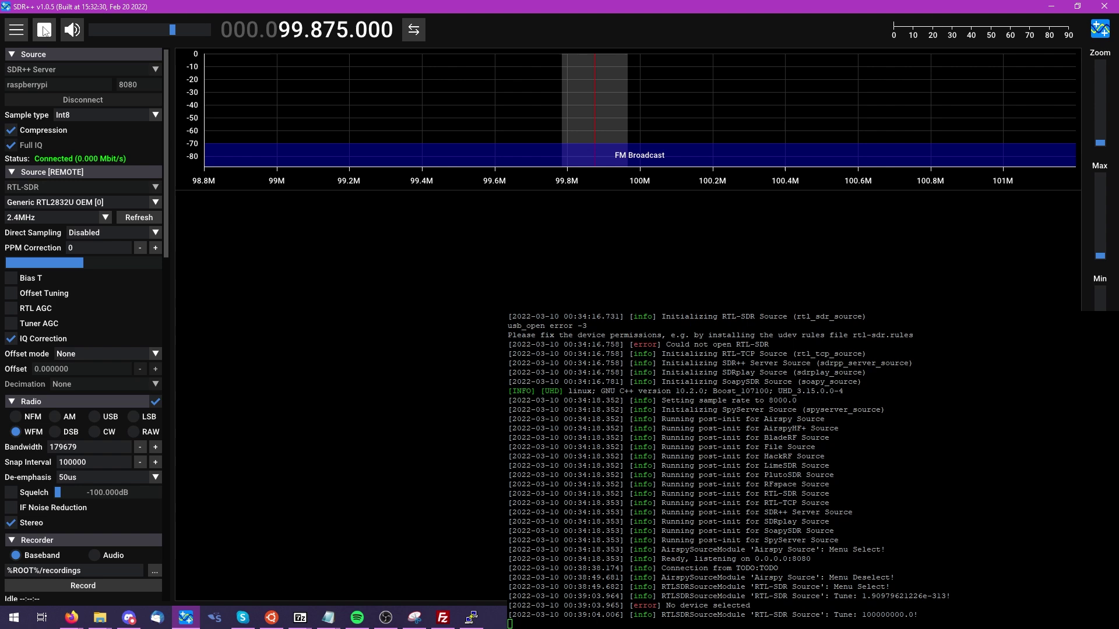
pyautogui.click(45, 30)
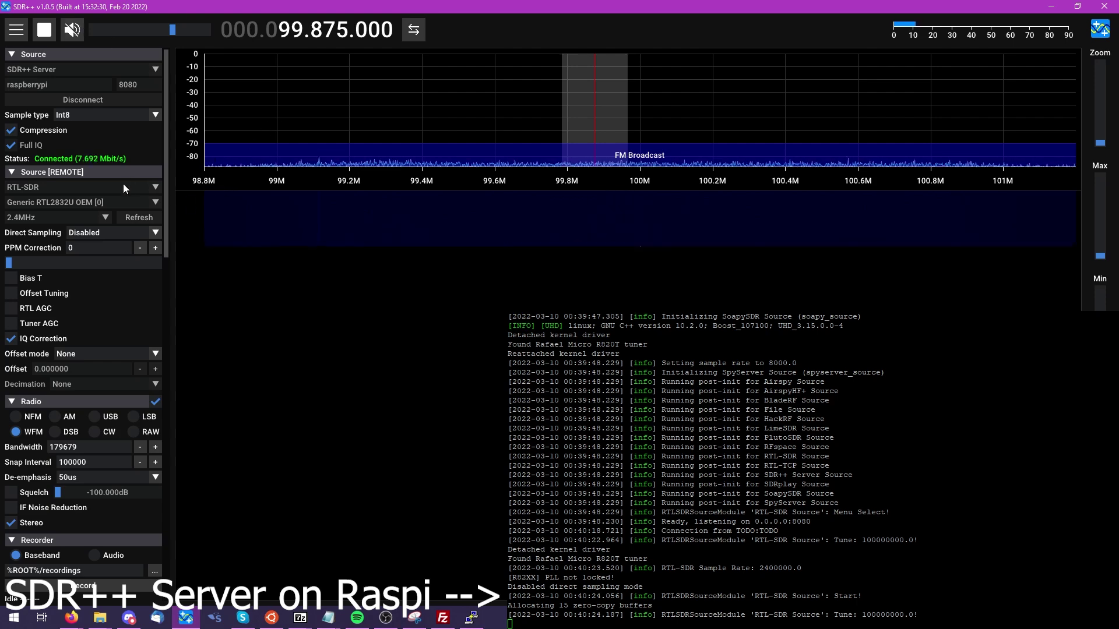
pyautogui.moveTo(10, 263); pyautogui.dragTo(125, 268)
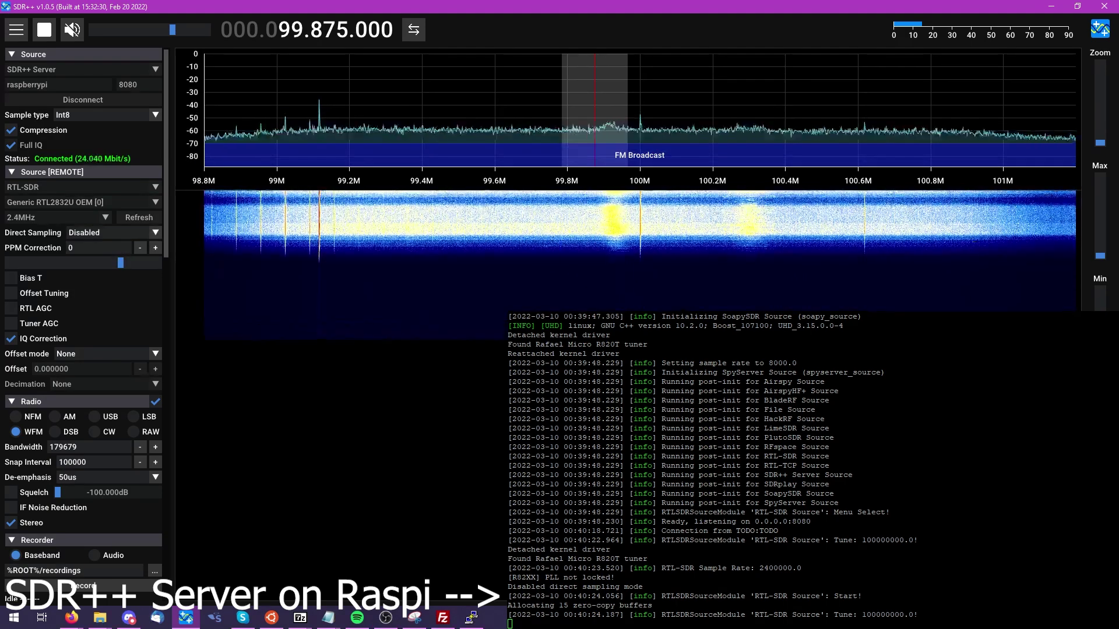
pyautogui.moveTo(693, 171); pyautogui.dragTo(244, 172)
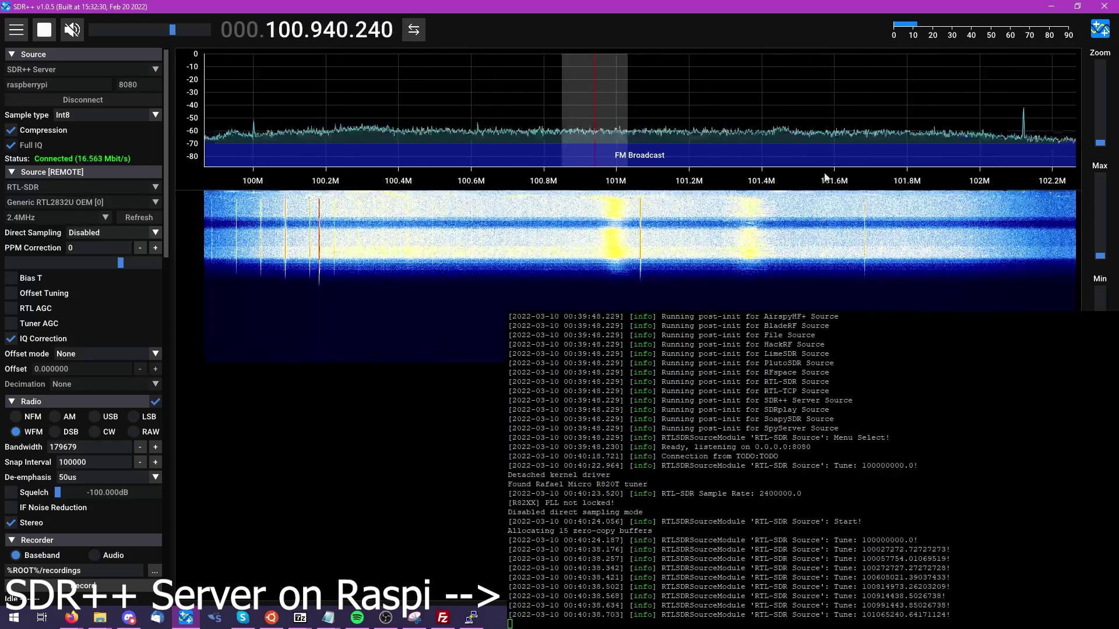
pyautogui.moveTo(961, 172); pyautogui.dragTo(636, 191)
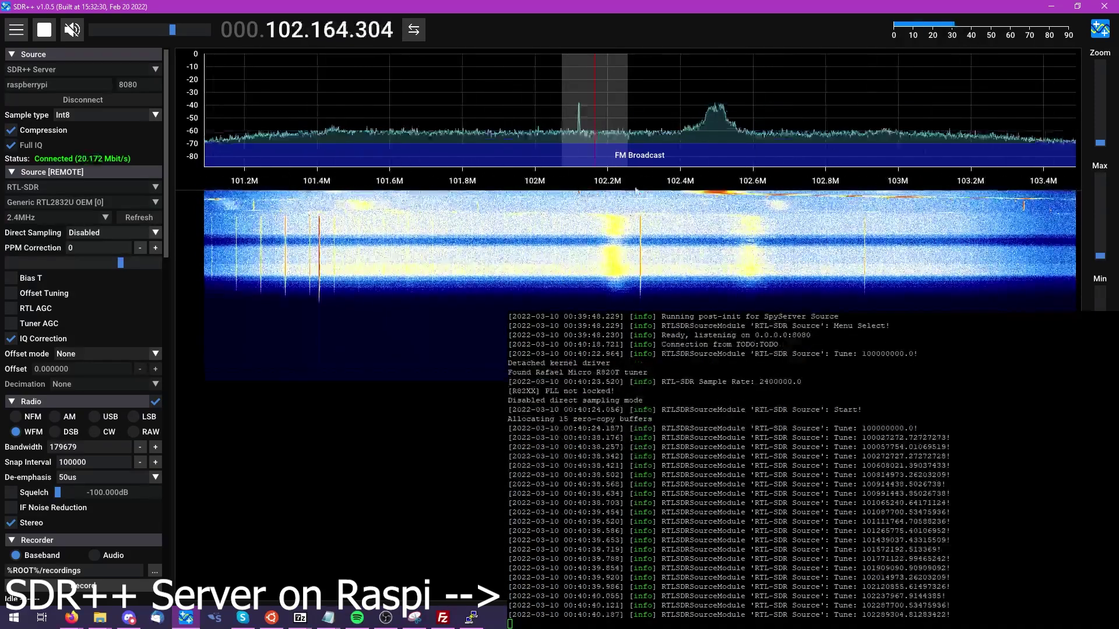
pyautogui.click(717, 213)
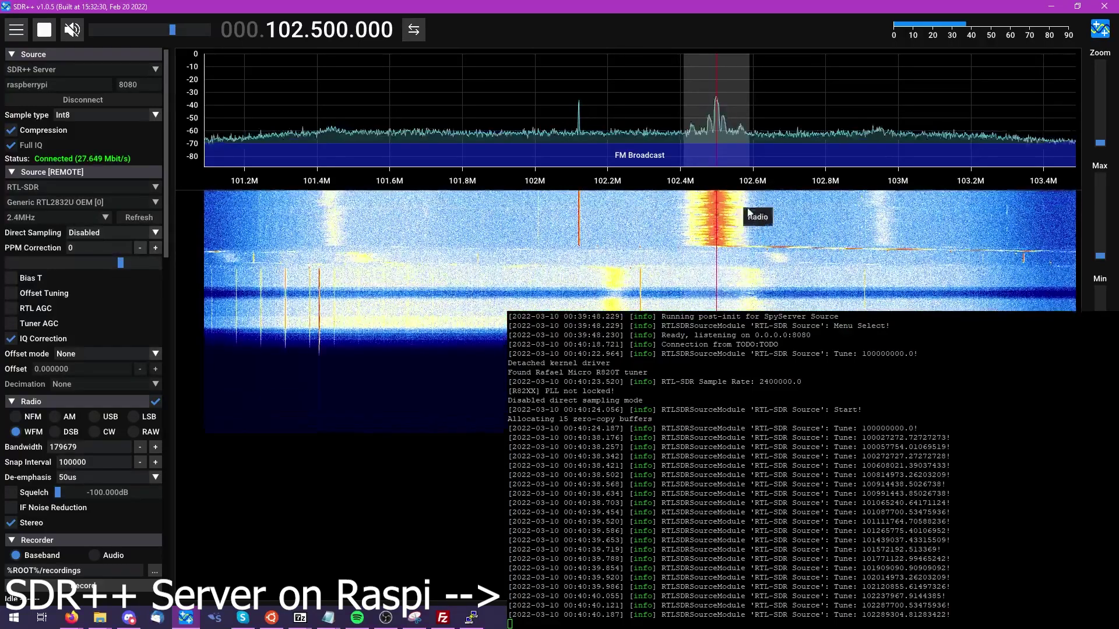
pyautogui.moveTo(800, 162); pyautogui.dragTo(234, 162)
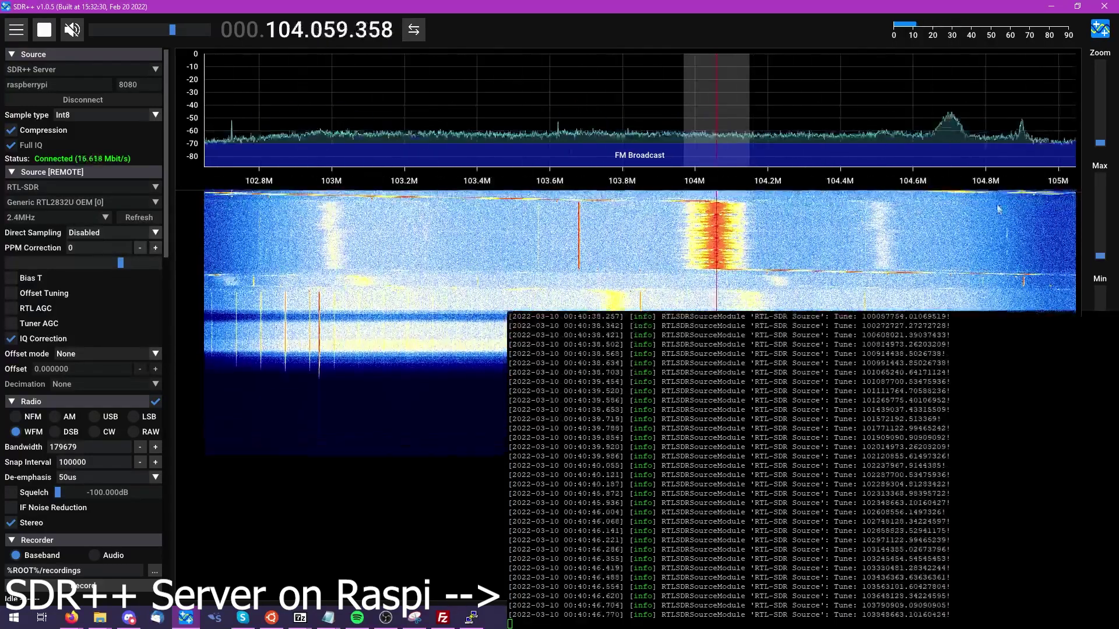
pyautogui.moveTo(990, 166); pyautogui.dragTo(680, 191)
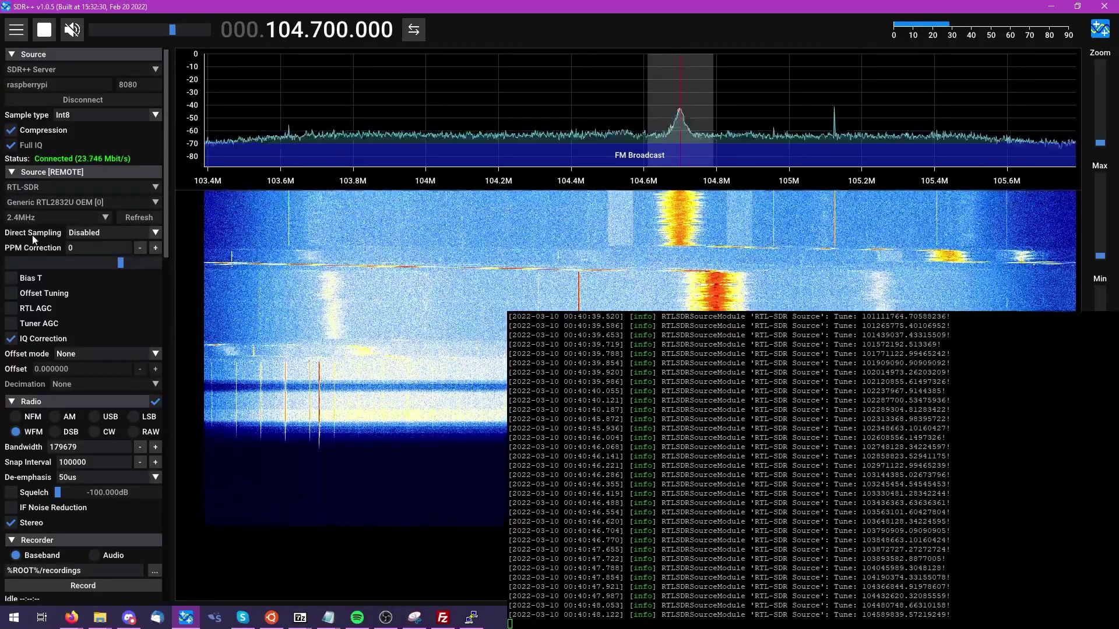
# Try NFM, AM and DSB demodulation, then return to WFM.
pyautogui.click(19, 418)
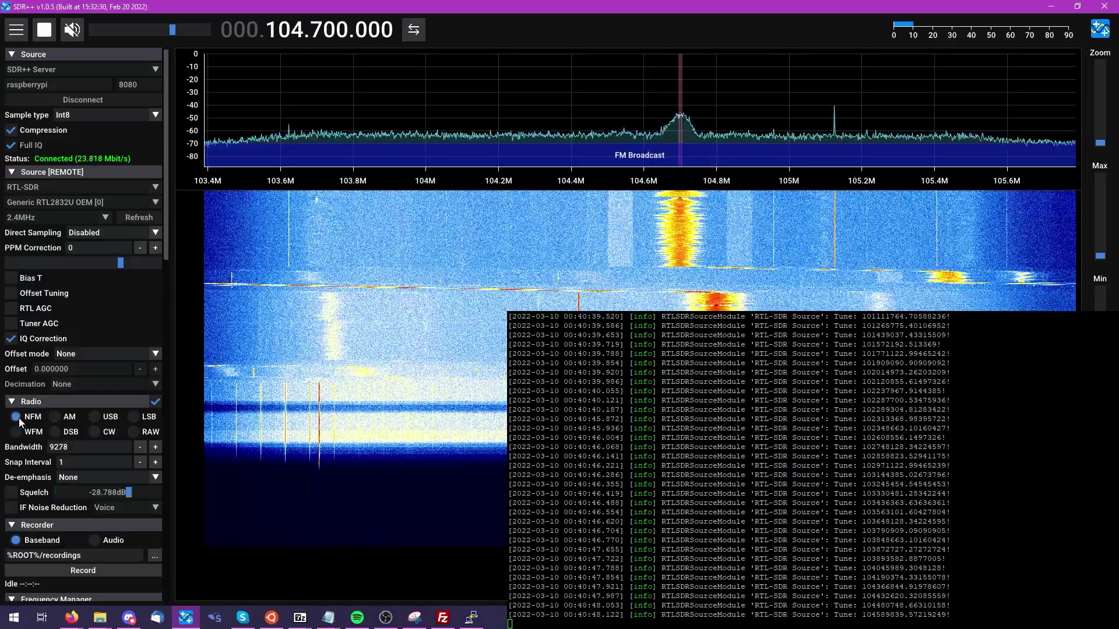
pyautogui.click(54, 418)
pyautogui.click(55, 432)
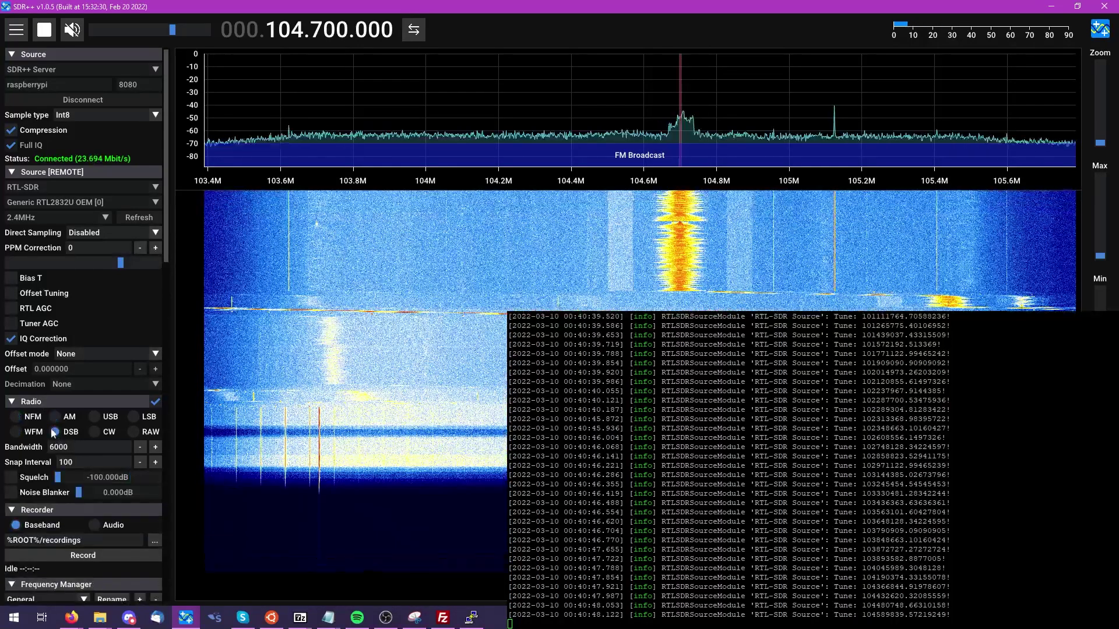
pyautogui.click(20, 430)
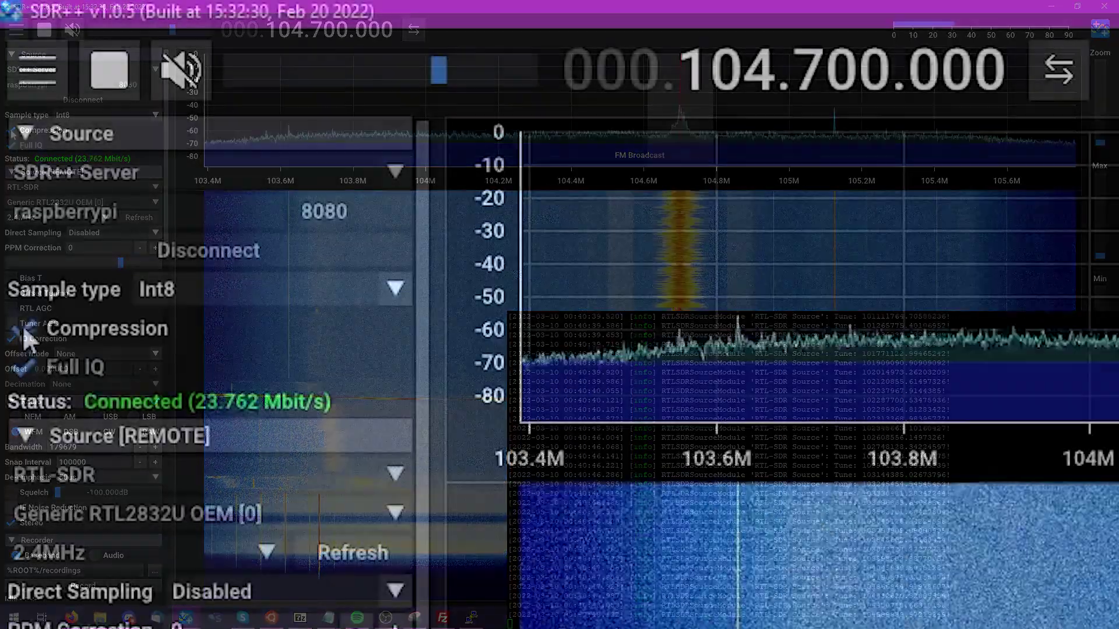
# Turn compression off, switch the sample type from Int16 to Float32, and re-enable compression.
pyautogui.click(11, 130)
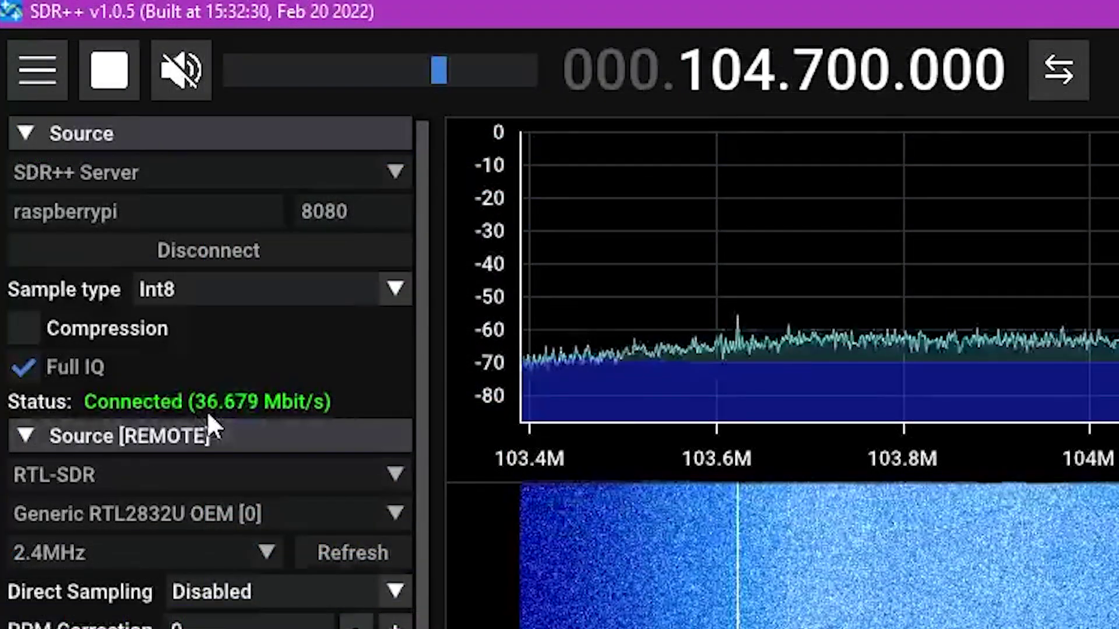
pyautogui.click(176, 289)
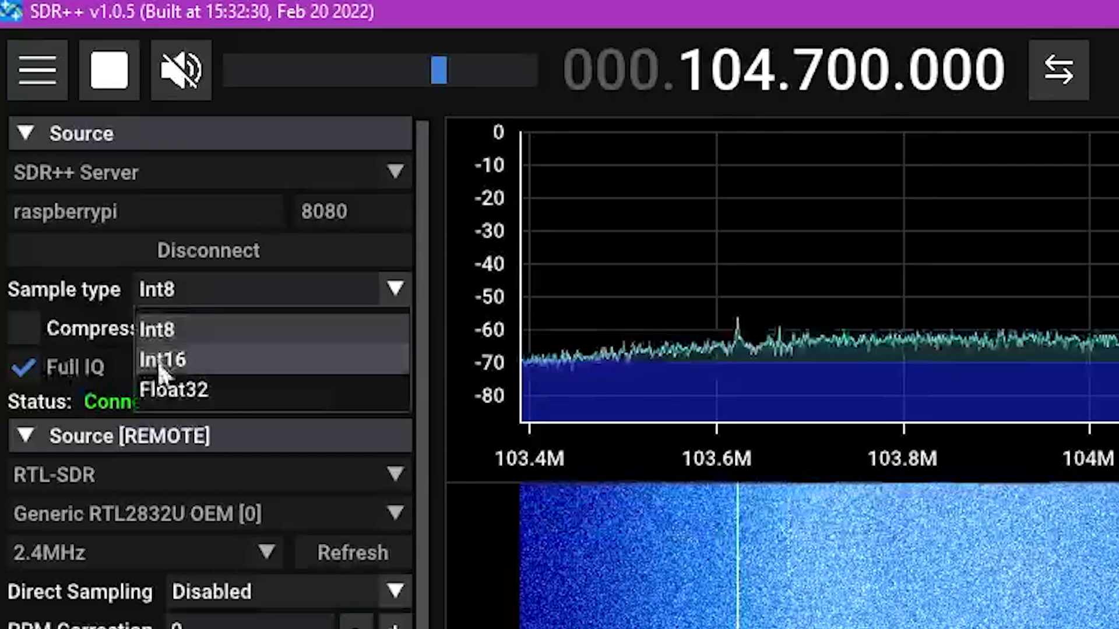
pyautogui.click(164, 364)
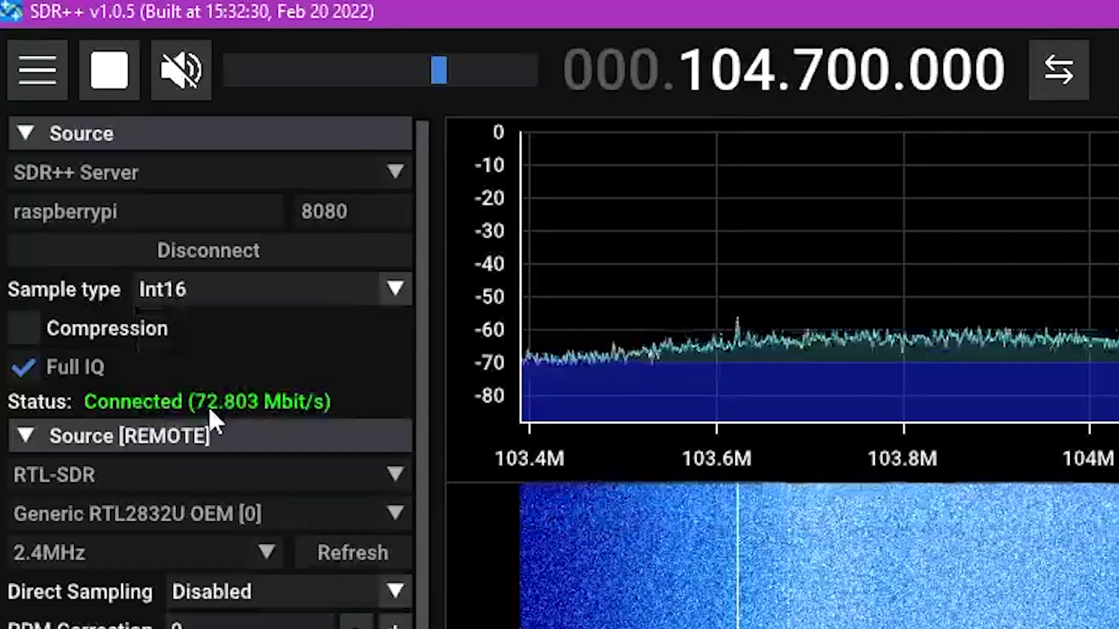
pyautogui.click(211, 290)
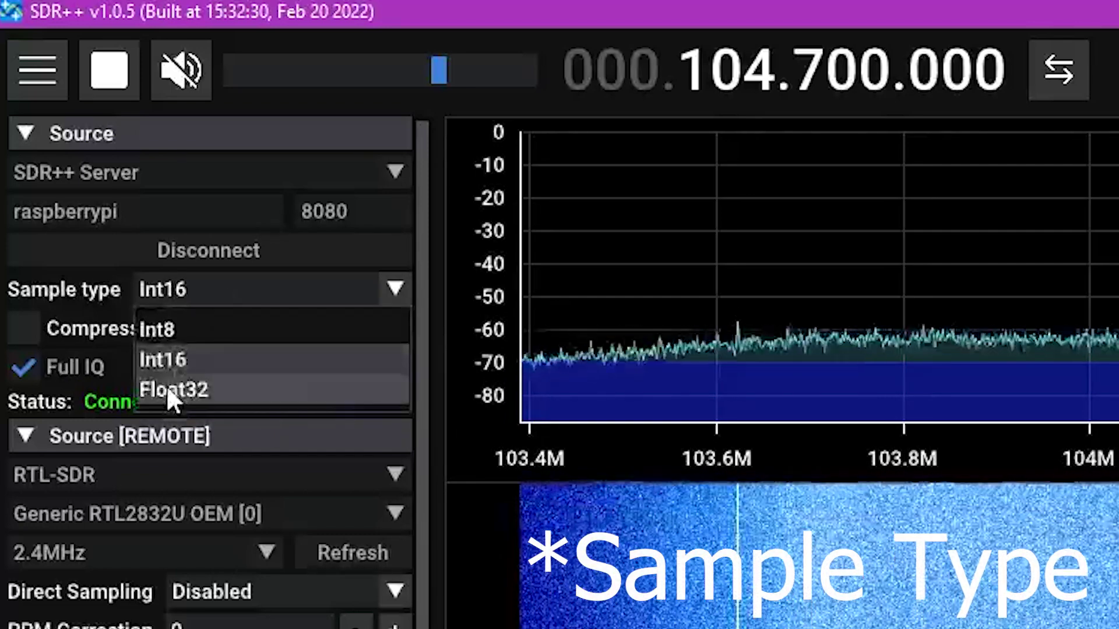
pyautogui.click(170, 394)
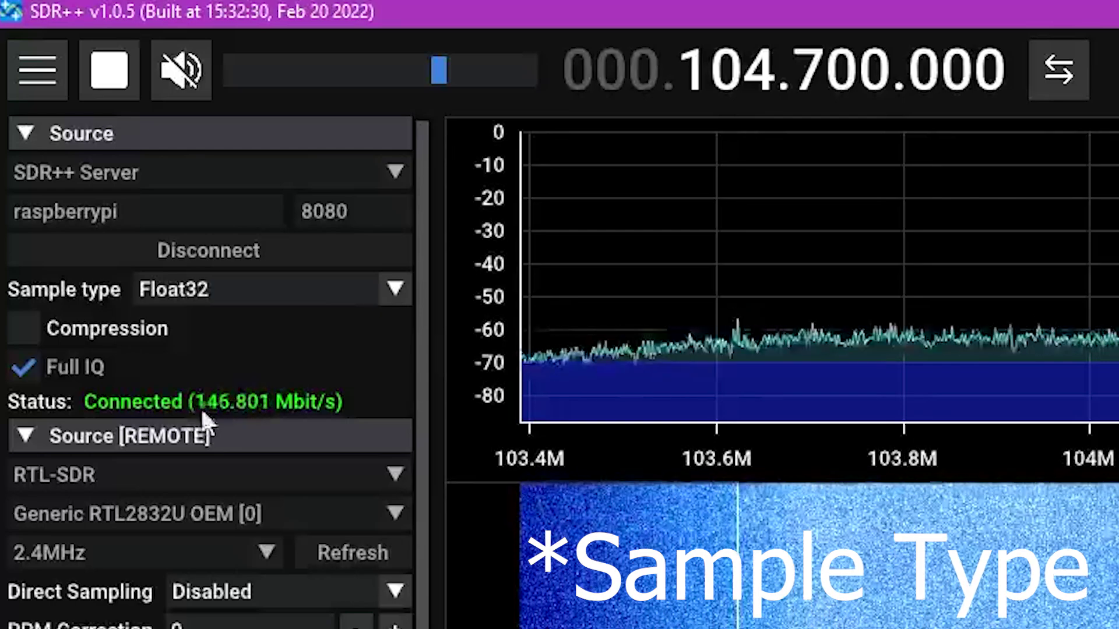
pyautogui.click(25, 322)
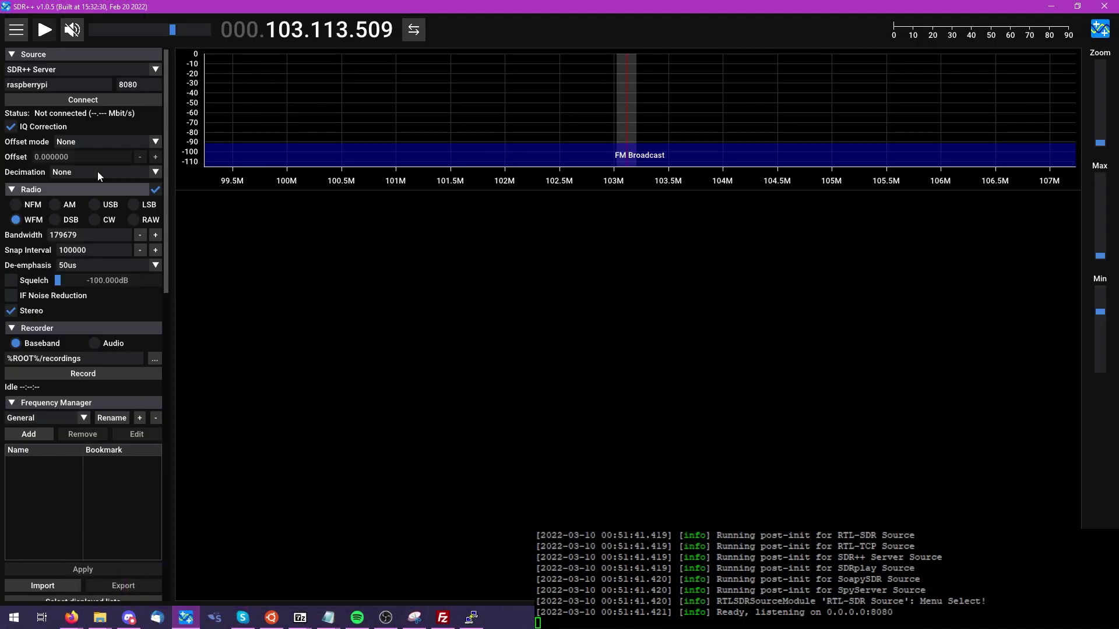
# Connect to the raspberrypi:8080 server, leaving the sample type unchanged.
pyautogui.click(66, 101)
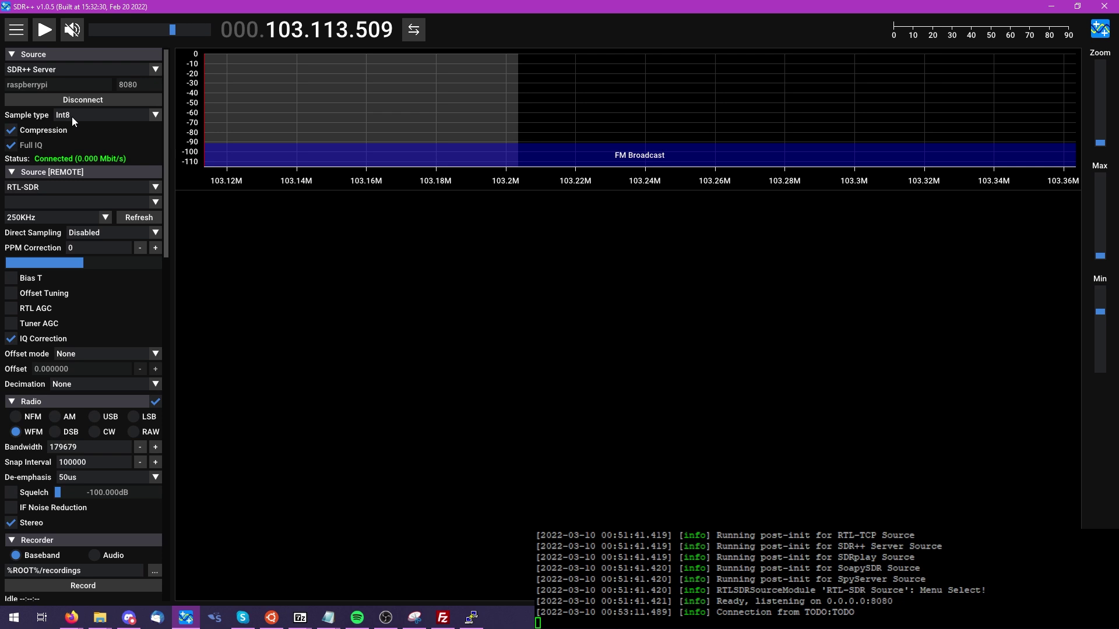
pyautogui.click(72, 116)
pyautogui.click(65, 134)
# Switch the remote source to SDRplay with a 10MHz sample rate.
pyautogui.click(156, 187)
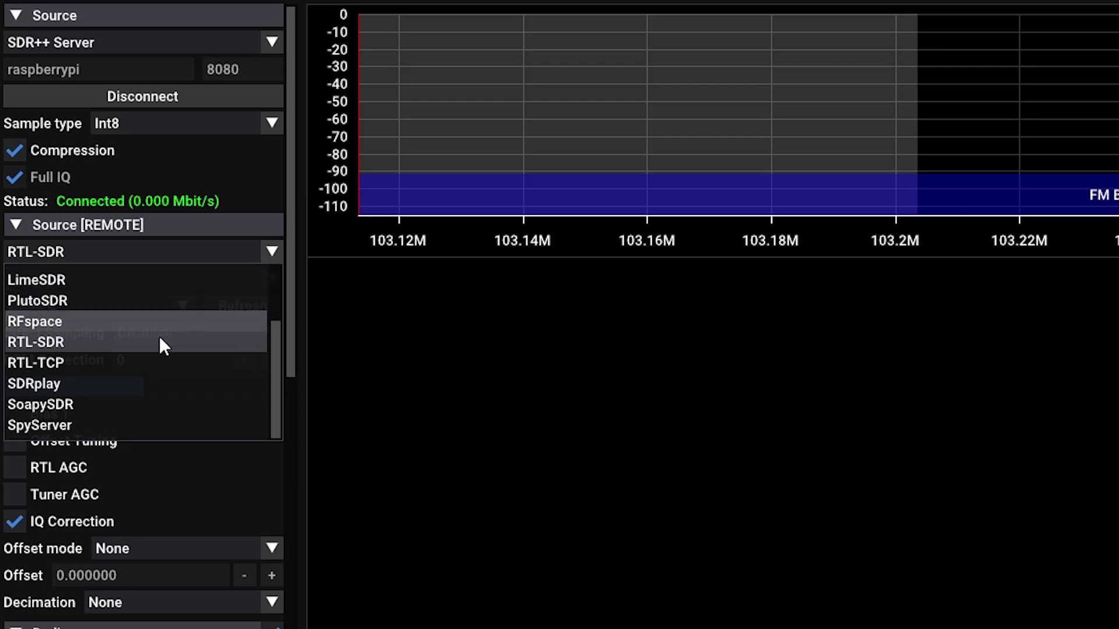
pyautogui.click(117, 385)
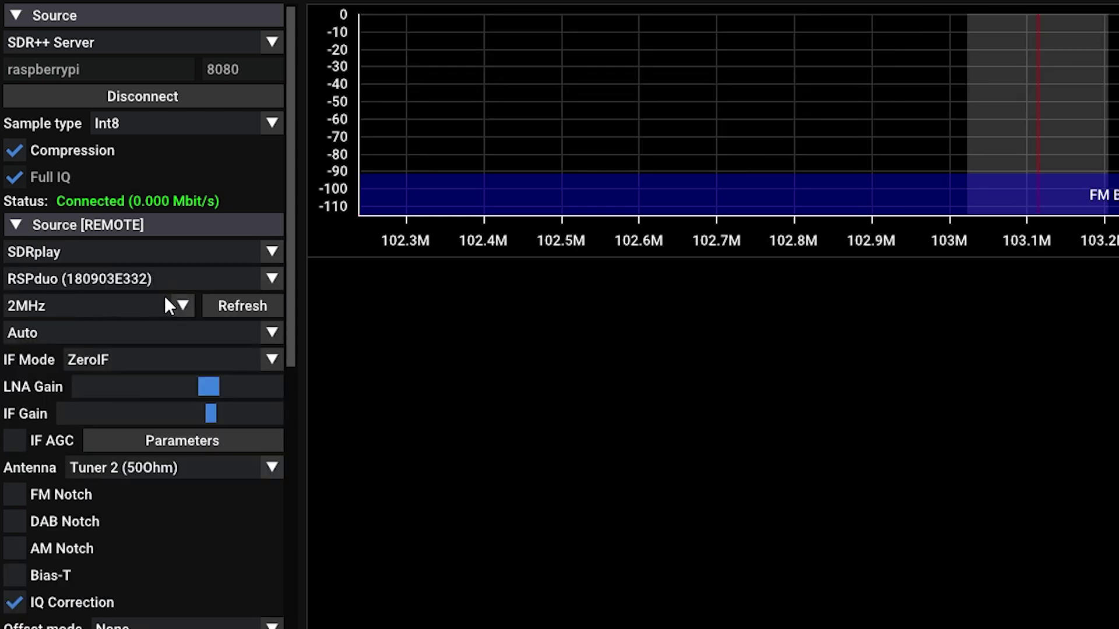
pyautogui.click(183, 306)
pyautogui.scroll(-1, 119, 454)
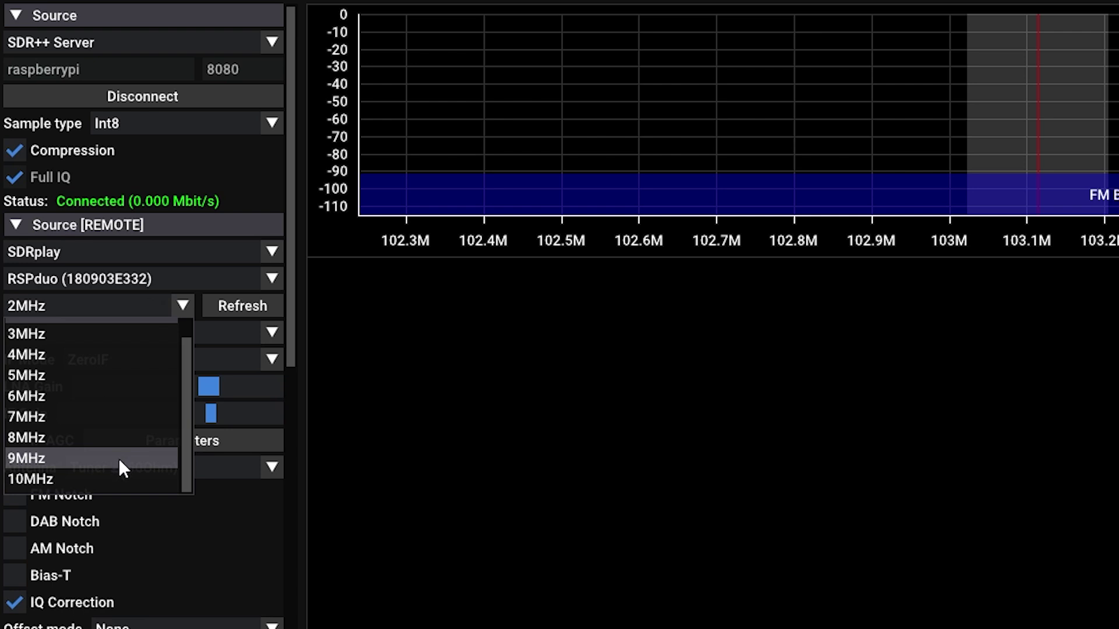
pyautogui.scroll(1, 118, 457)
pyautogui.scroll(-1, 52, 396)
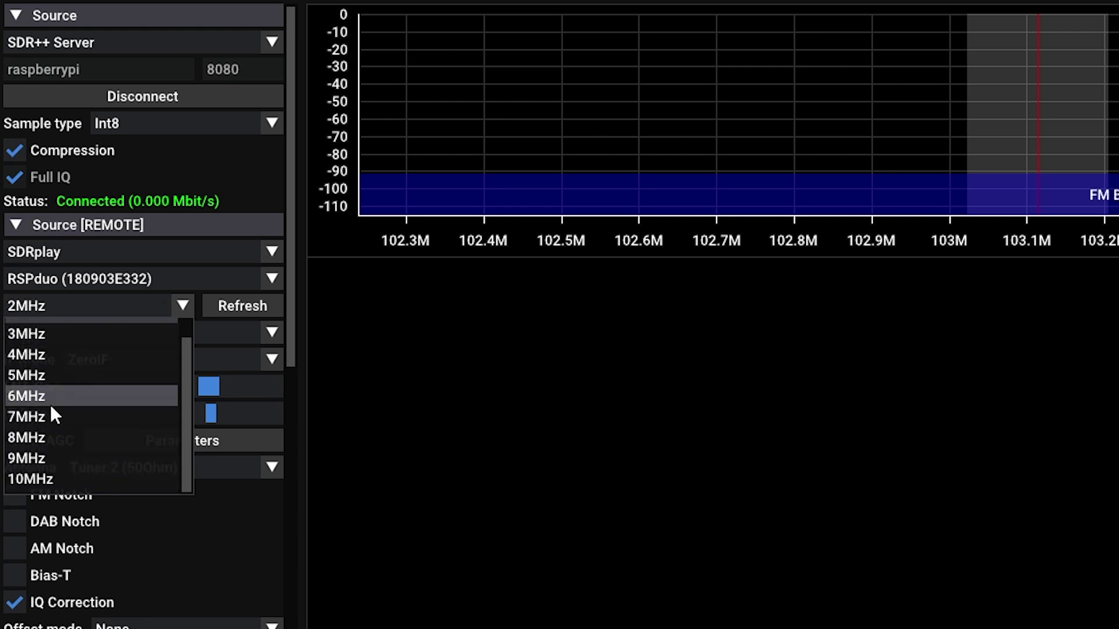
pyautogui.click(38, 475)
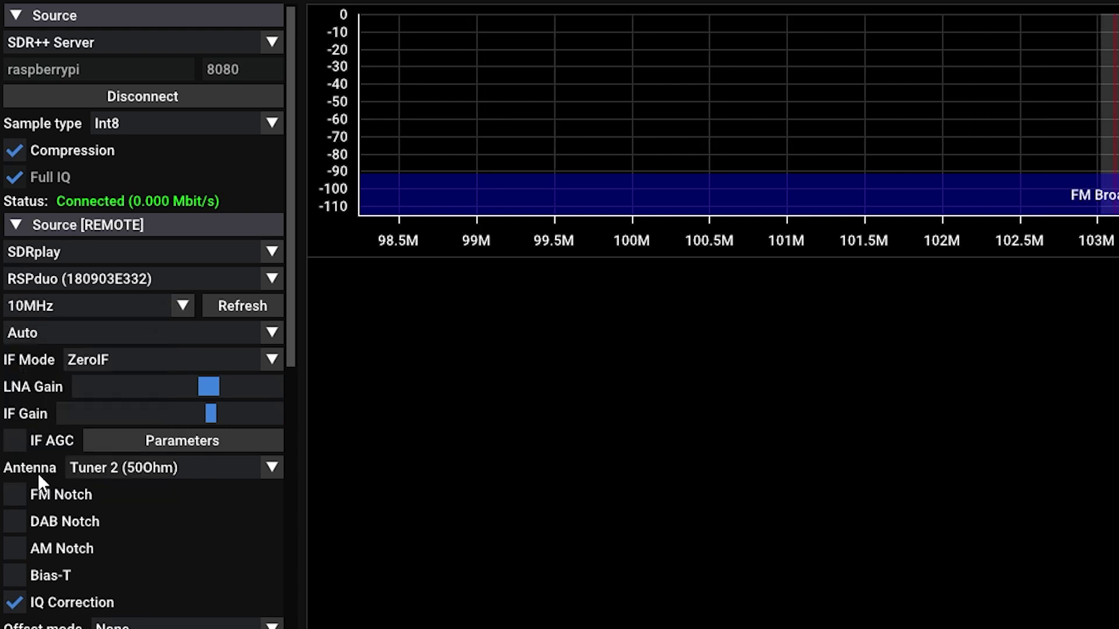
# Keep bandwidth Auto, ZeroIF mode, IF AGC off and the Tuner 2 (50Ohm) antenna.
pyautogui.click(58, 333)
pyautogui.click(58, 334)
pyautogui.click(88, 362)
pyautogui.click(85, 361)
pyautogui.click(17, 442)
pyautogui.click(18, 442)
pyautogui.click(123, 443)
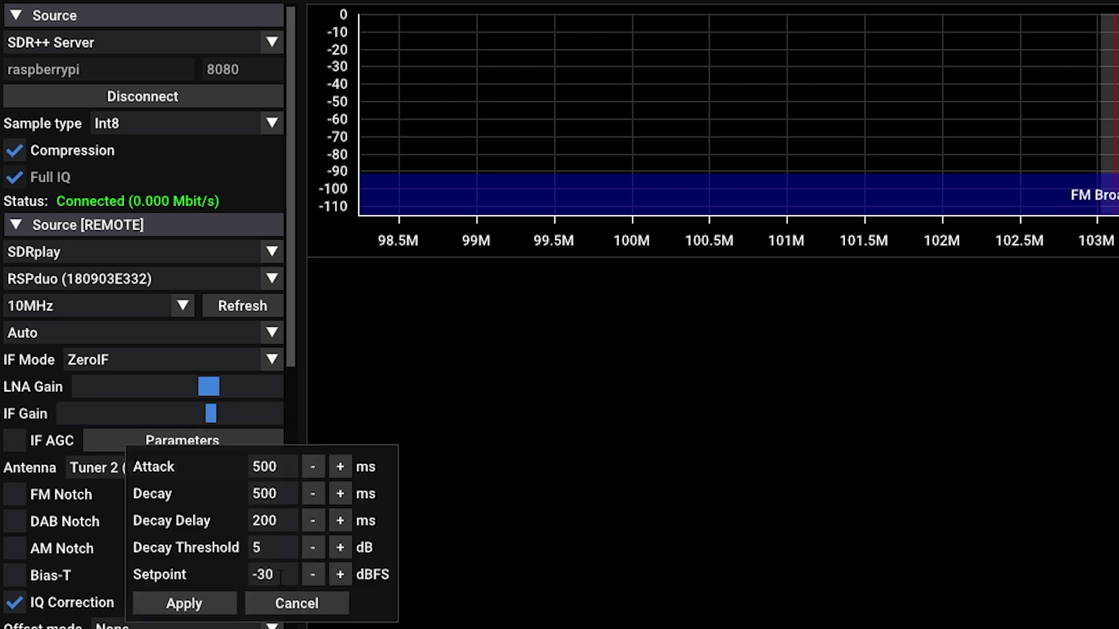
pyautogui.click(297, 604)
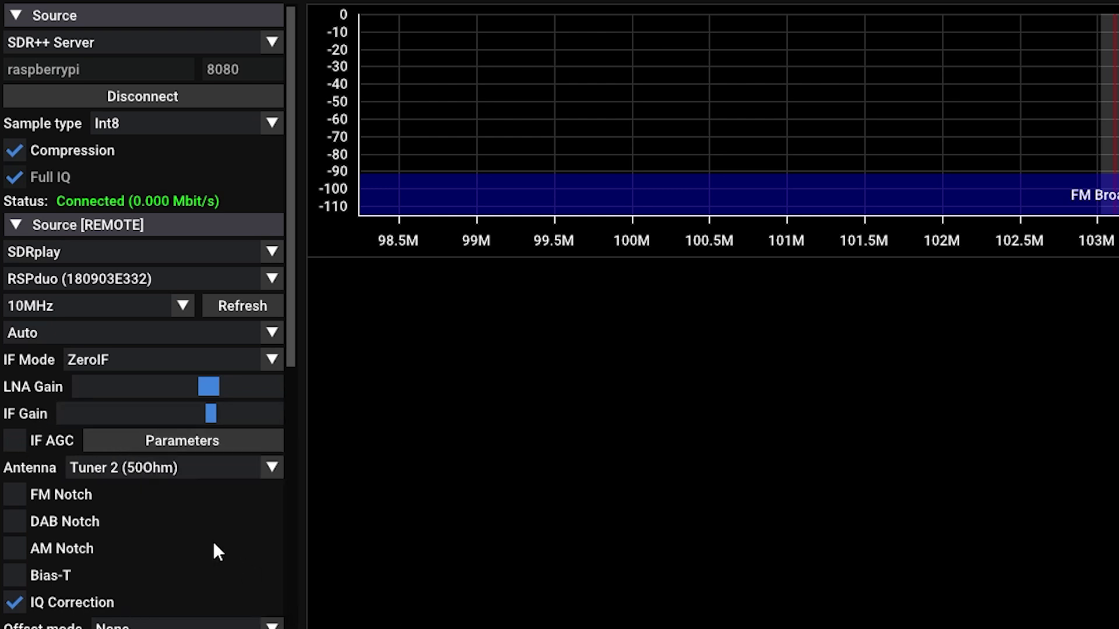
pyautogui.click(103, 473)
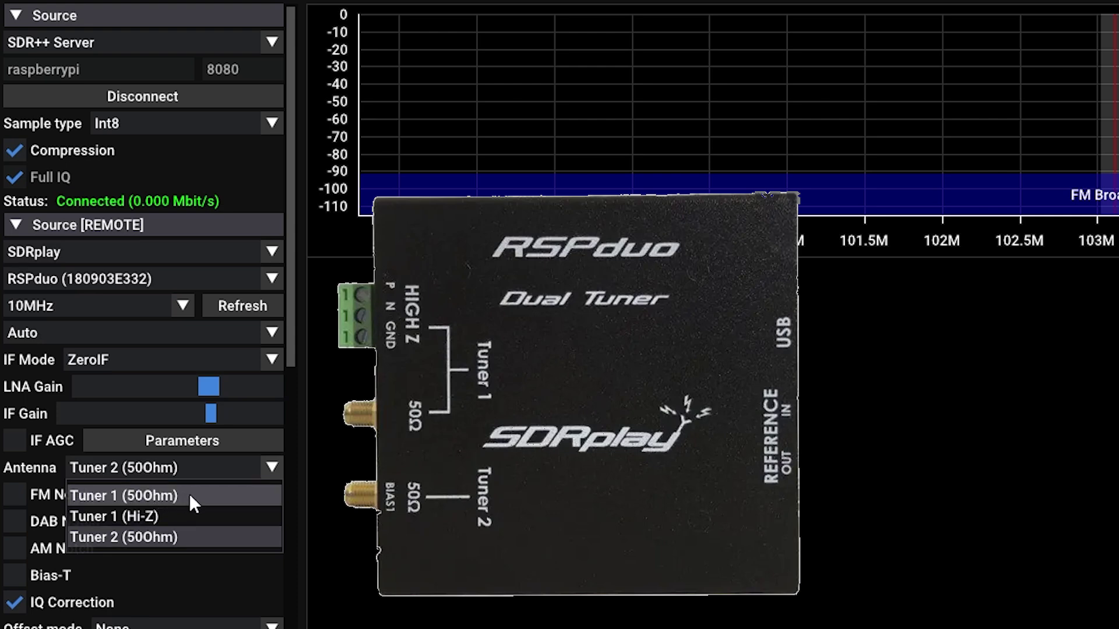
pyautogui.click(187, 536)
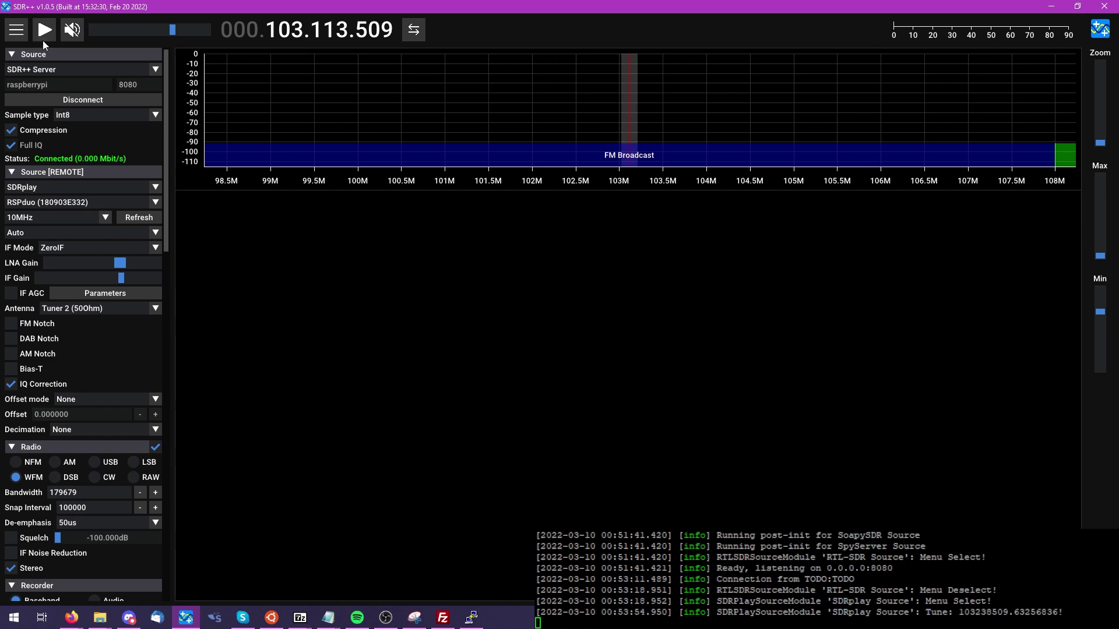
# Stream from the RSPduo with audio unmuted, tuned to the 100.3 MHz FM station.
pyautogui.click(43, 40)
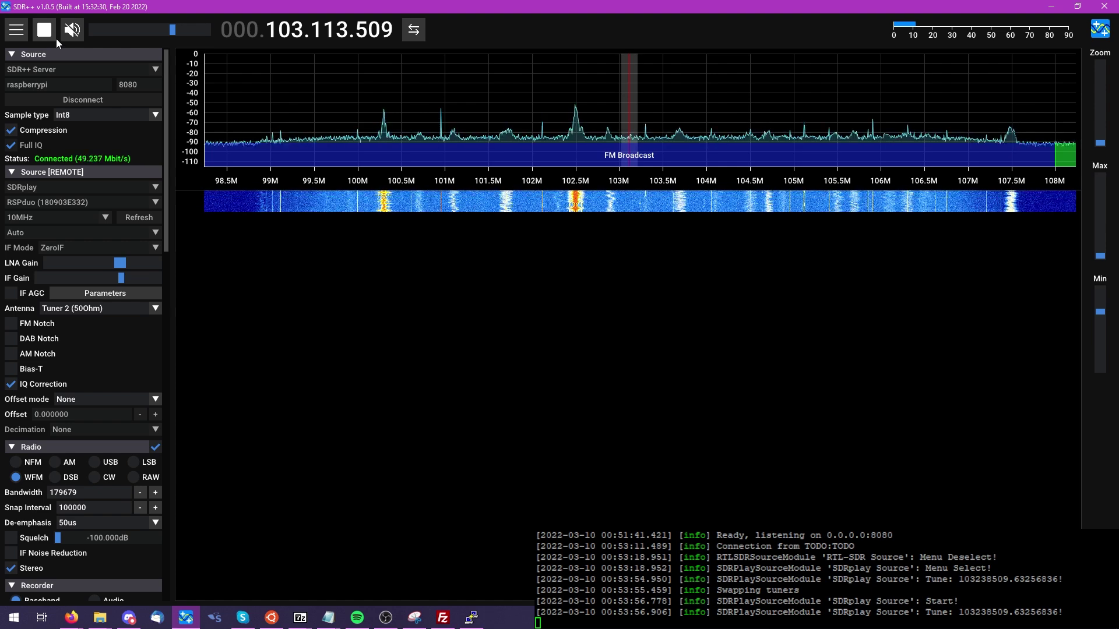
pyautogui.click(70, 30)
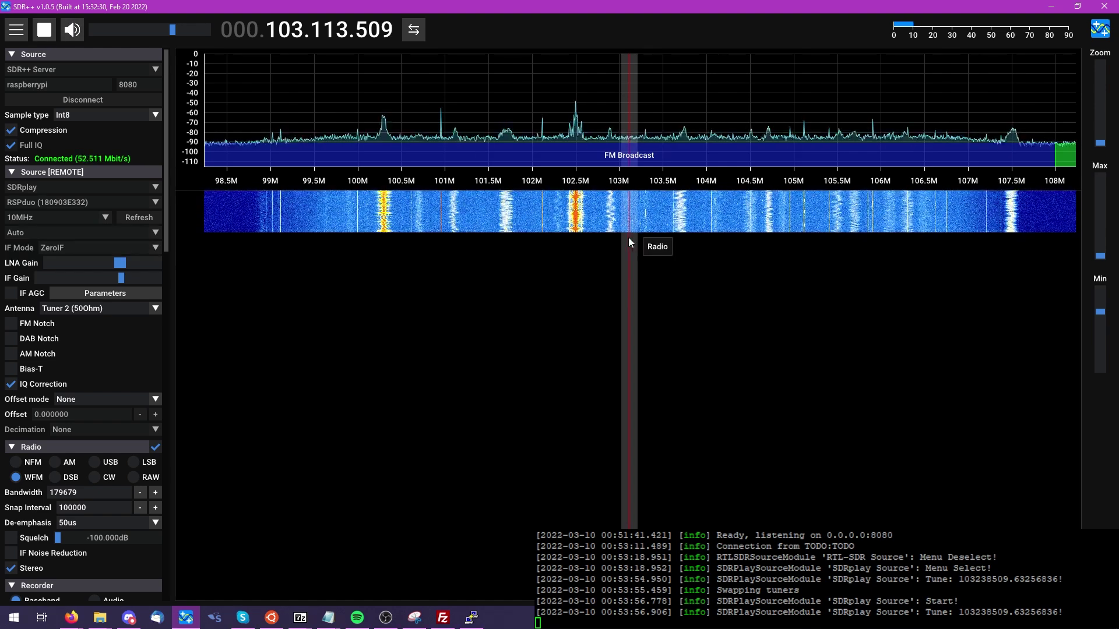
pyautogui.moveTo(628, 237); pyautogui.dragTo(383, 222)
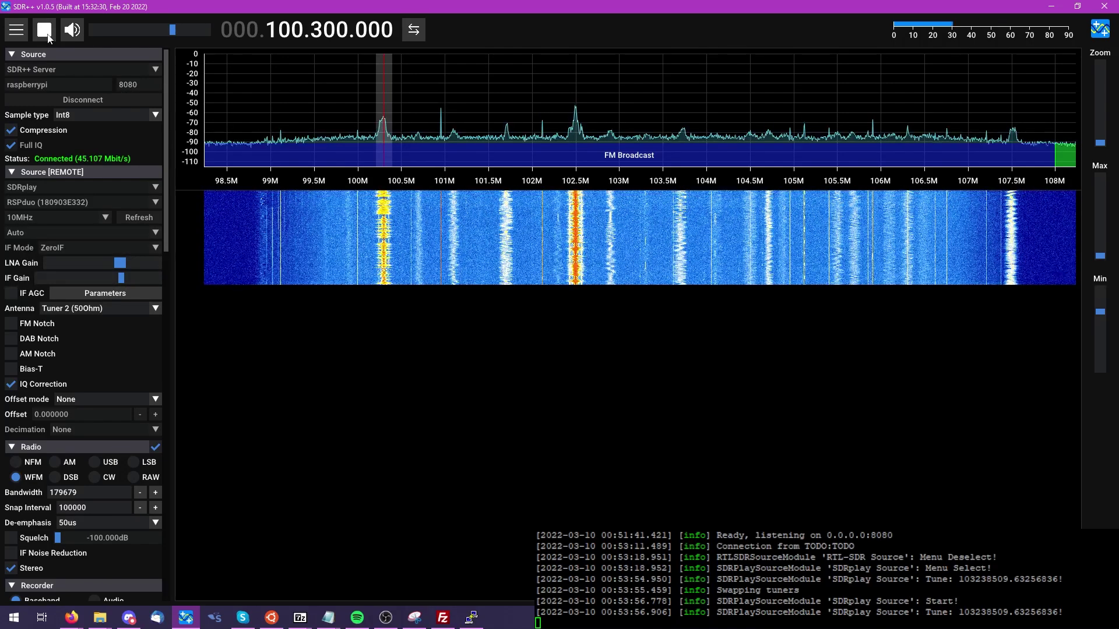
# Restart the stream at 5MHz, tune to 101.7 MHz and widen the bandwidth to 250000.
pyautogui.click(48, 37)
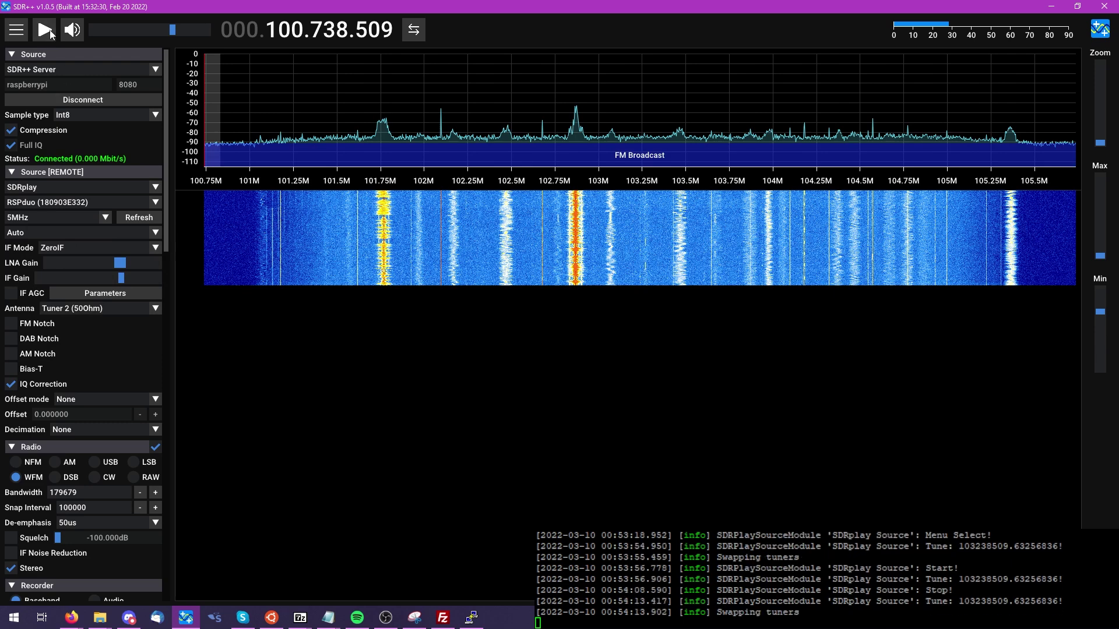
pyautogui.click(46, 31)
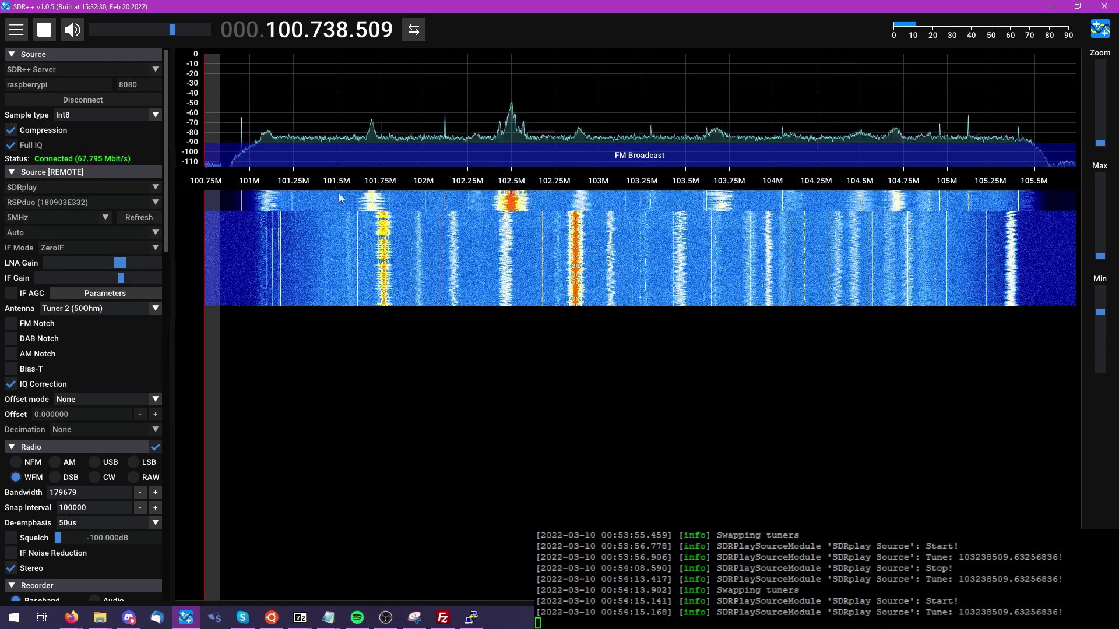
pyautogui.click(373, 215)
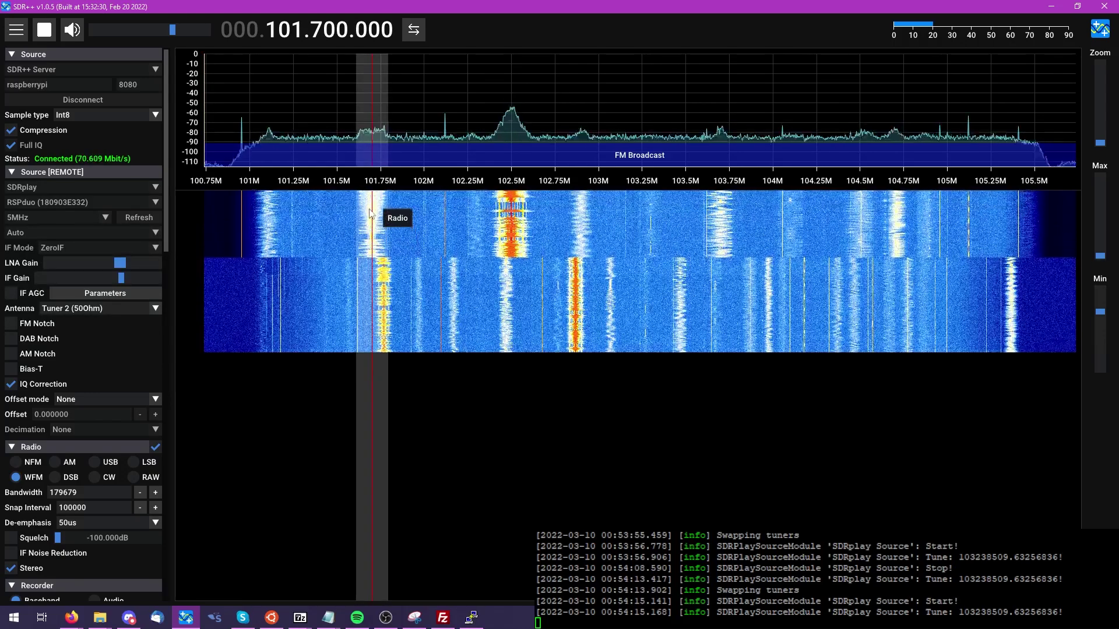
pyautogui.moveTo(388, 214); pyautogui.dragTo(395, 214)
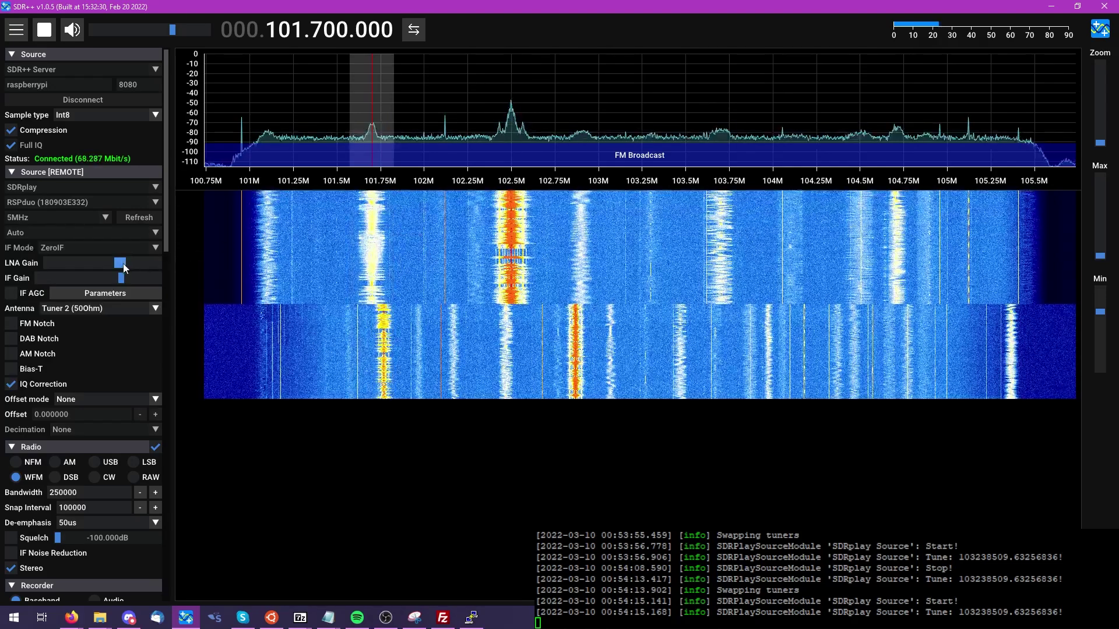
# Raise the LNA gain and volume, pan down to 97.7 MHz, then mute the audio.
pyautogui.moveTo(124, 264); pyautogui.dragTo(133, 263)
pyautogui.click(175, 30)
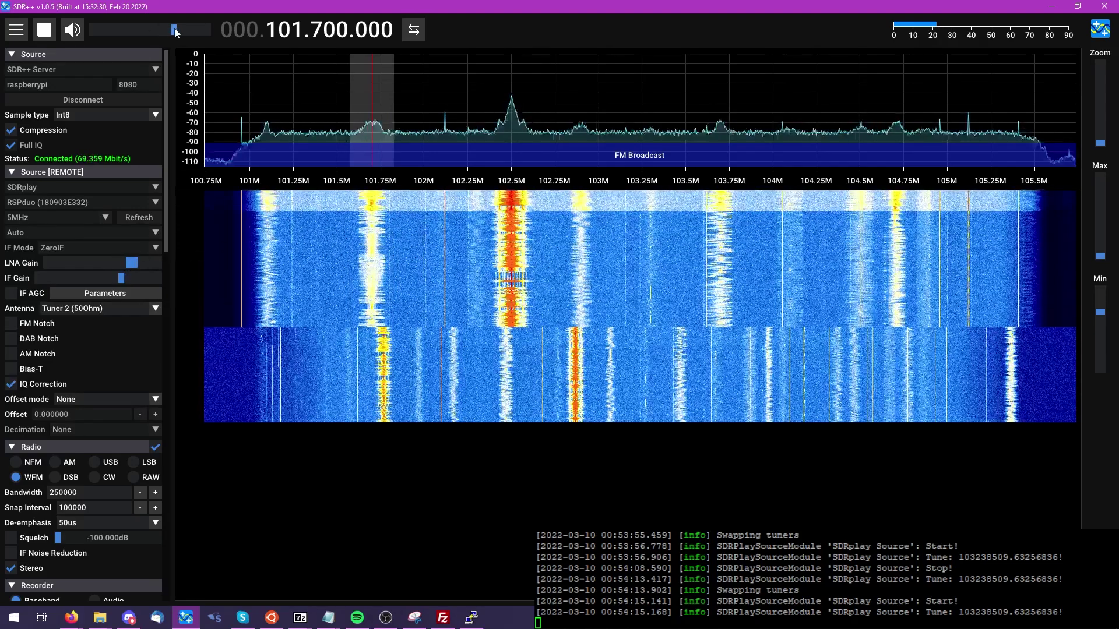
pyautogui.moveTo(176, 31); pyautogui.dragTo(181, 31)
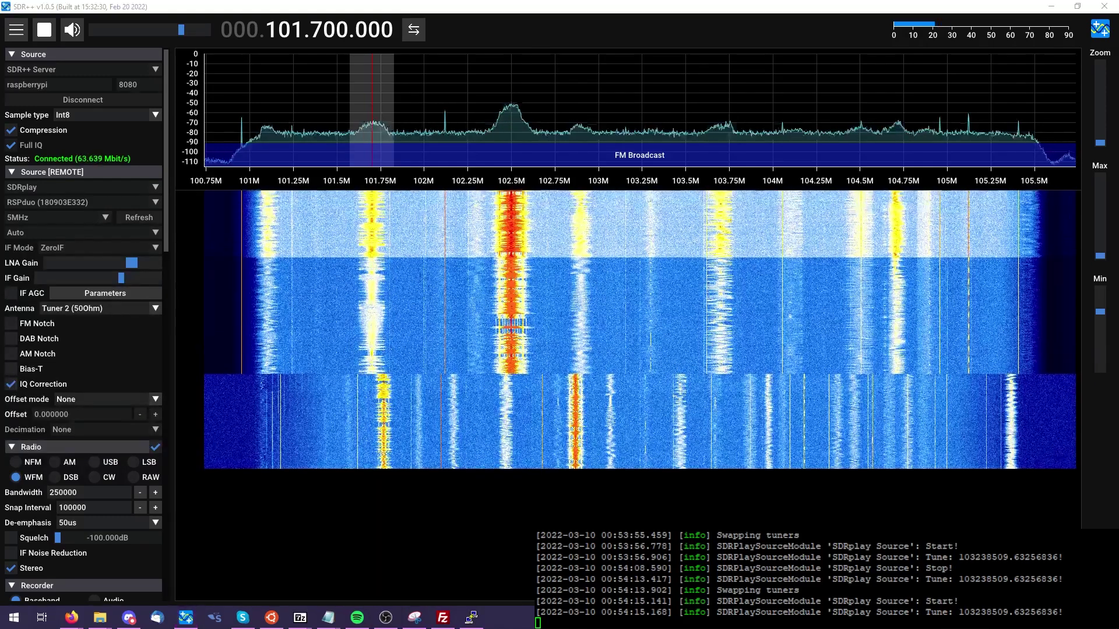
pyautogui.click(317, 183)
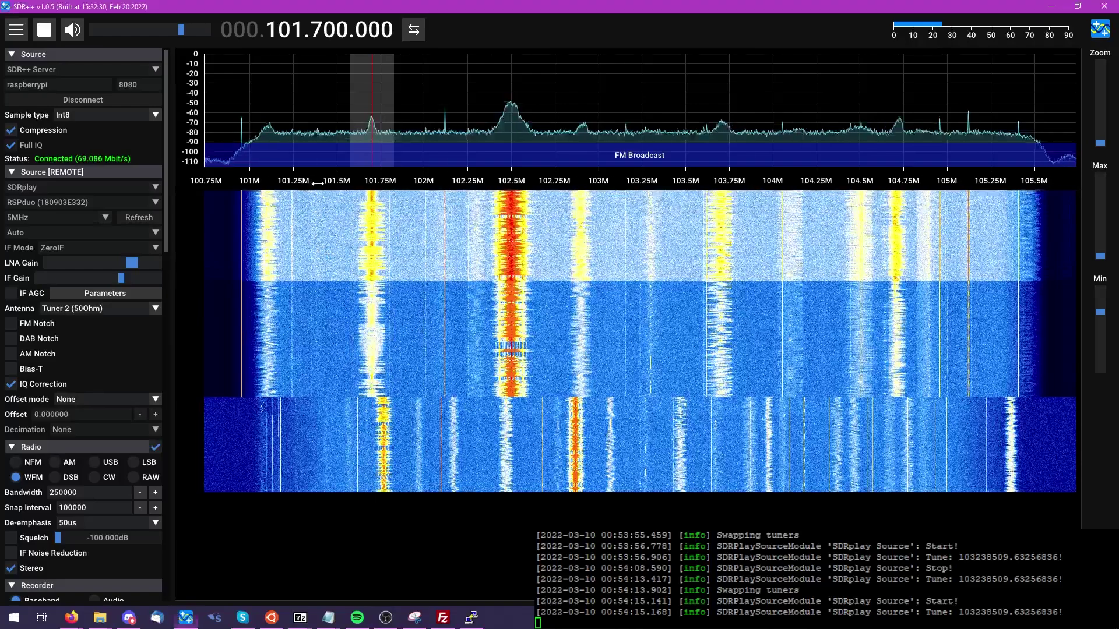
pyautogui.moveTo(317, 183); pyautogui.dragTo(723, 183)
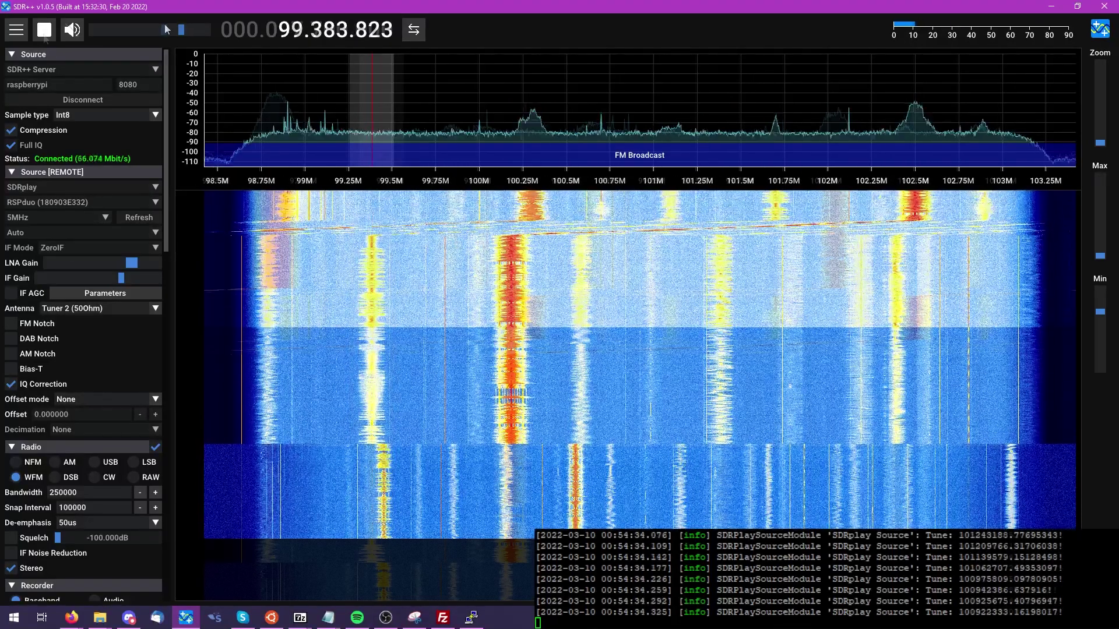
pyautogui.click(166, 29)
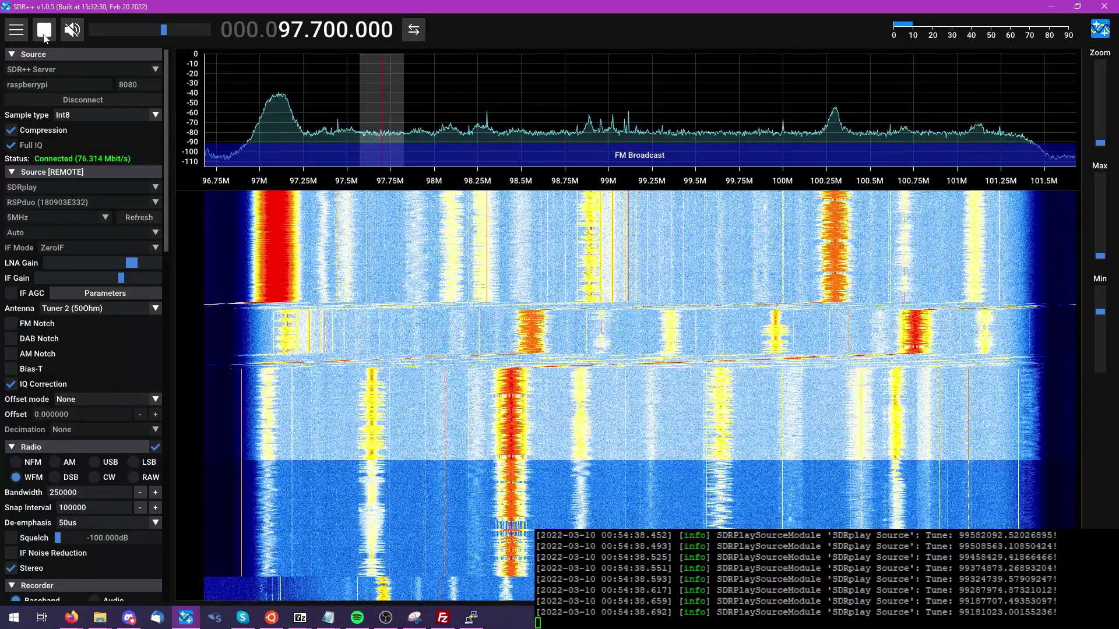
# Stop the stream and select the Tuner 1 (50Ohm) antenna input.
pyautogui.click(45, 30)
pyautogui.click(155, 309)
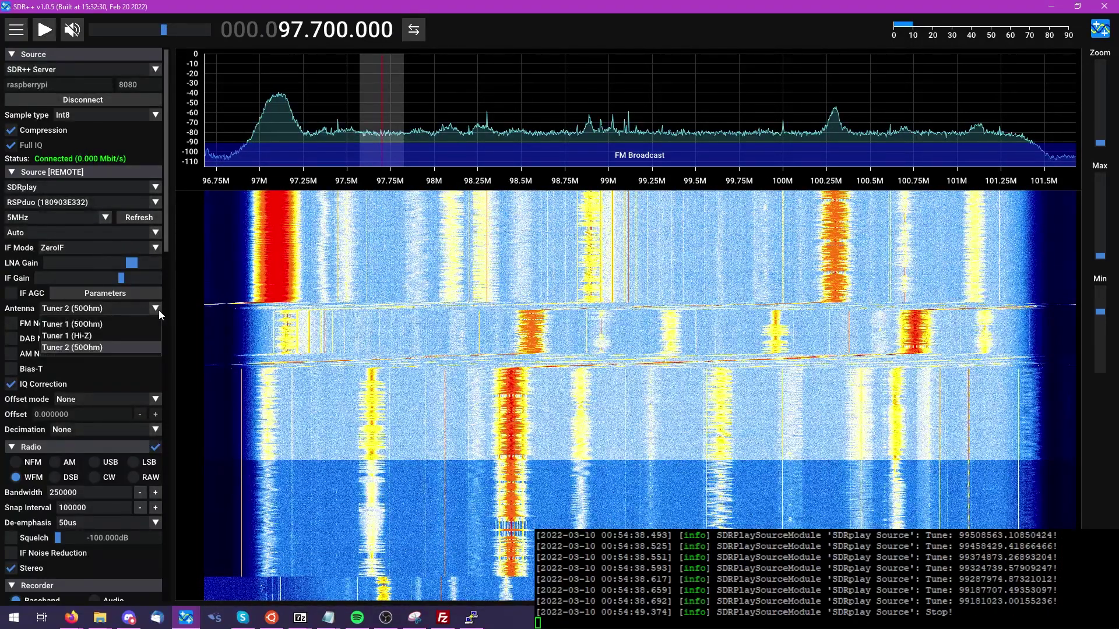
pyautogui.click(132, 325)
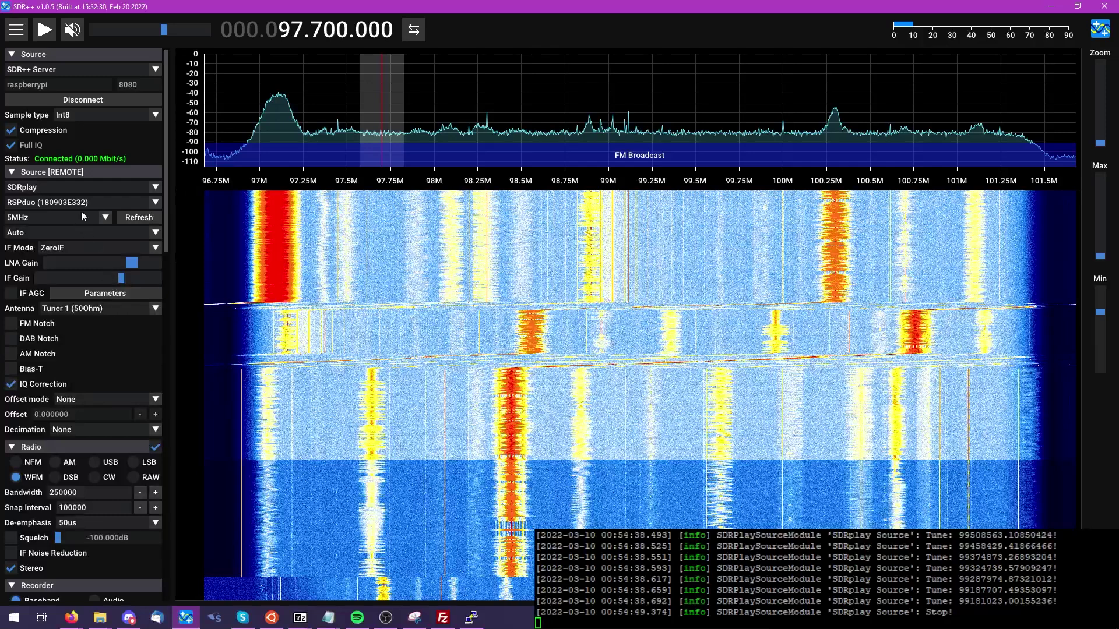
# Choose a 10MHz sample rate and restart streaming.
pyautogui.click(104, 218)
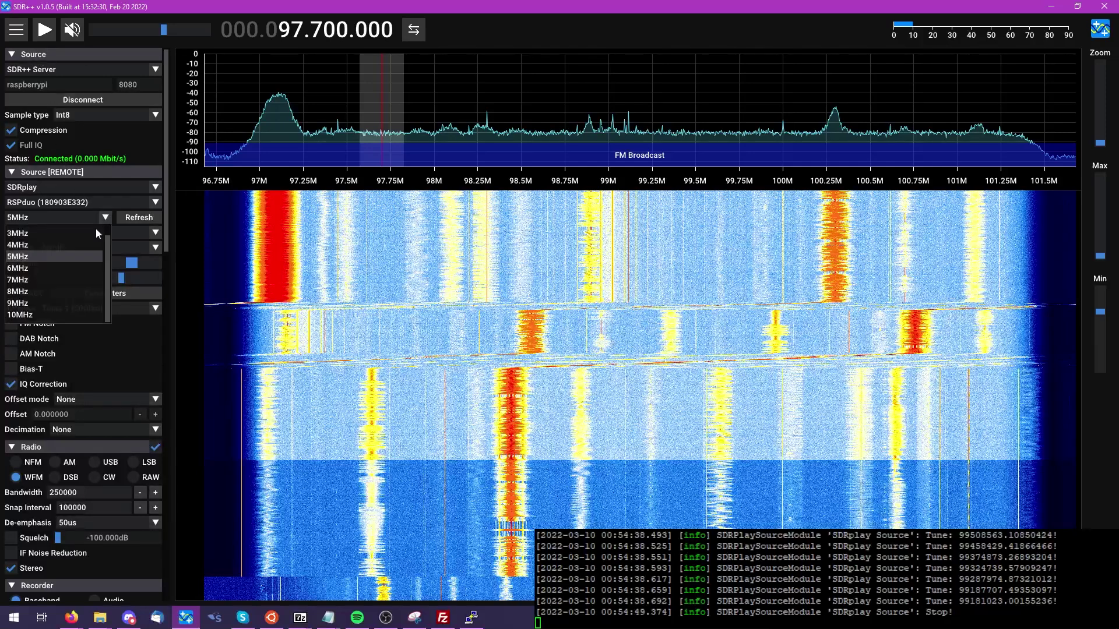
pyautogui.click(76, 315)
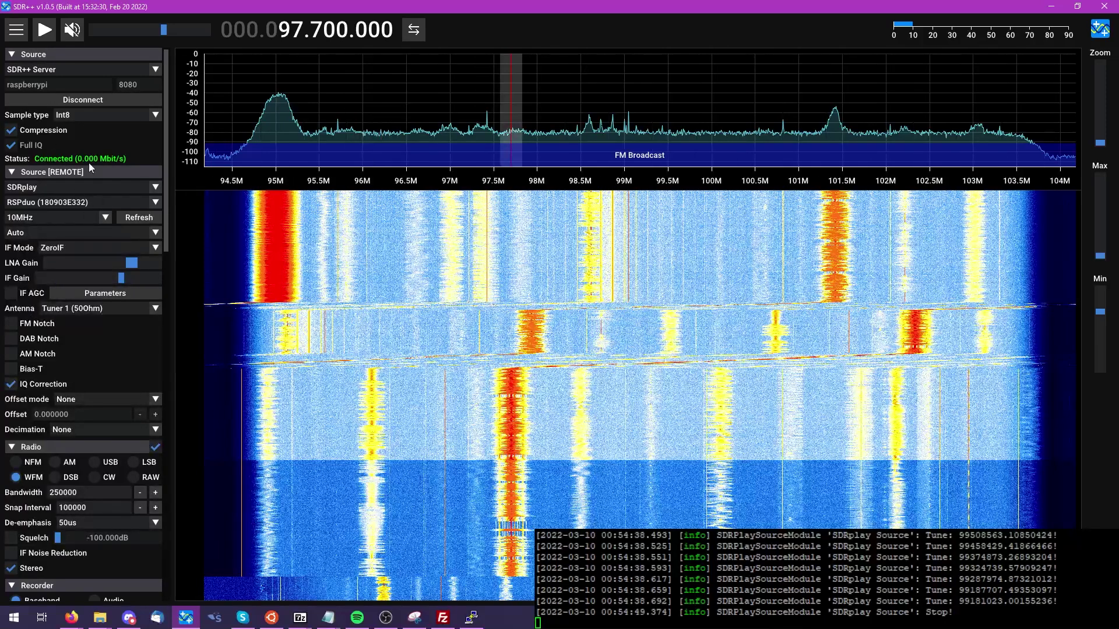
pyautogui.click(45, 30)
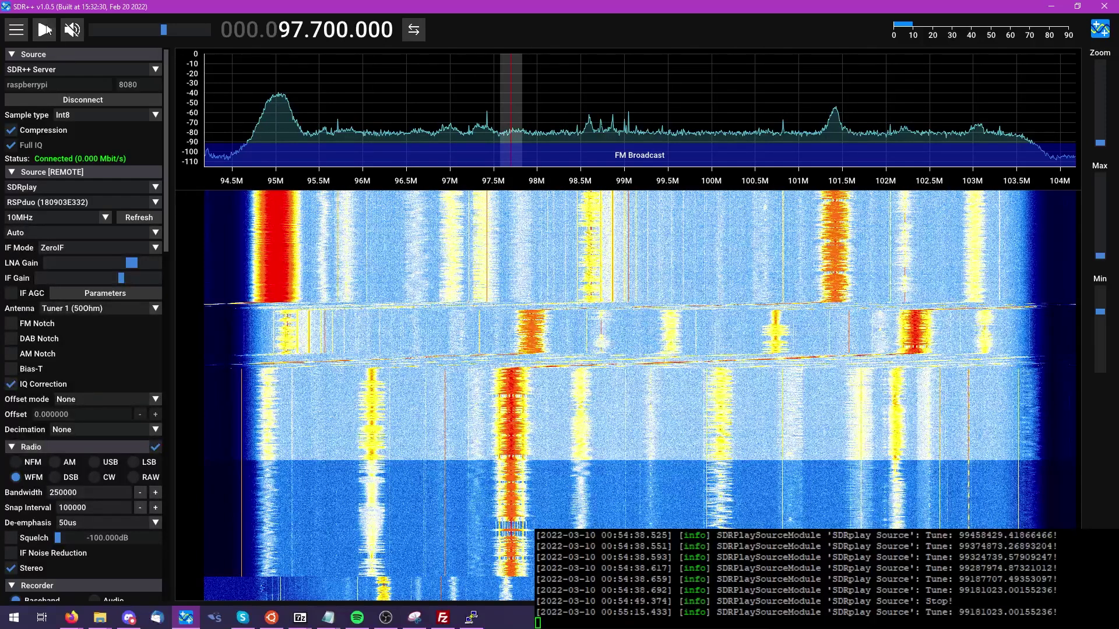
pyautogui.click(45, 29)
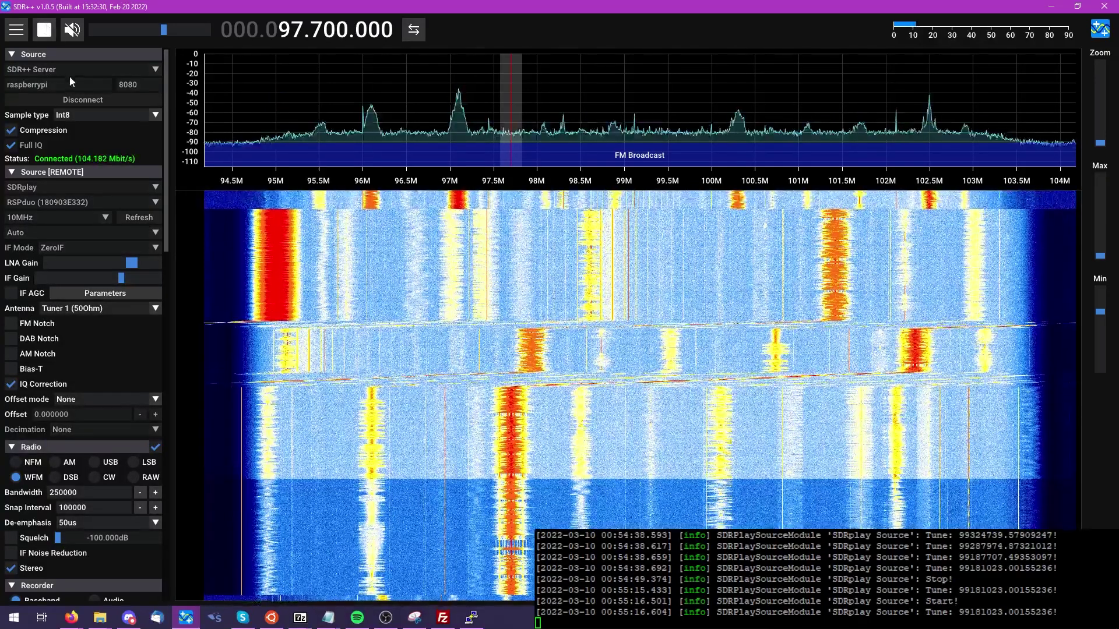
# Zero the frequency, move the tuning to 1.708288 MHz, then stop the stream.
pyautogui.rightClick(284, 33)
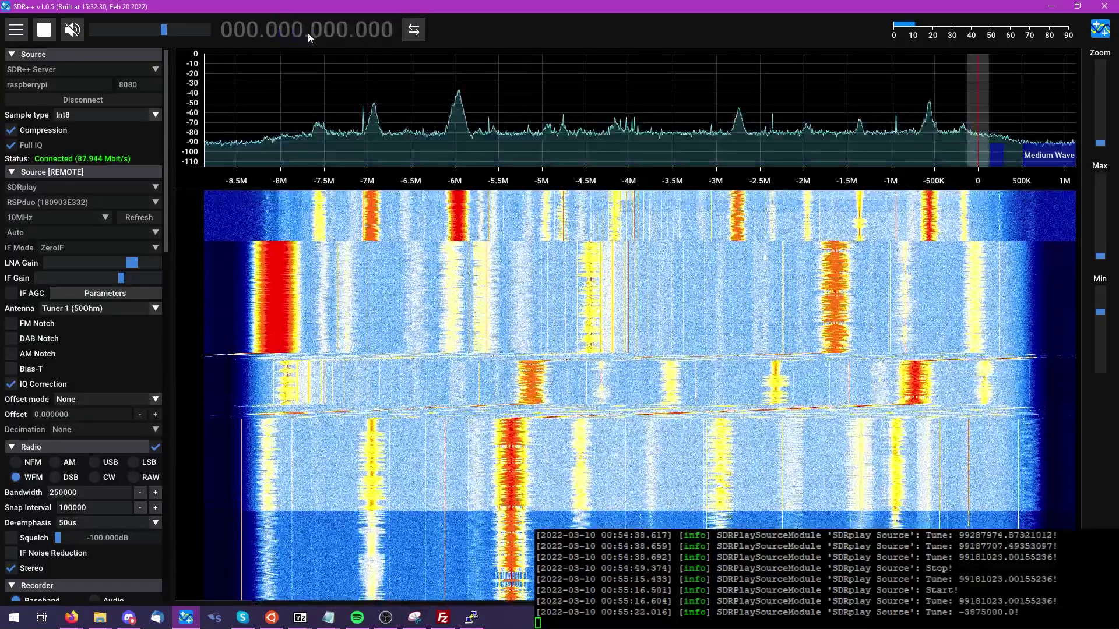
pyautogui.scroll(1, 307, 32)
pyautogui.scroll(1, 300, 33)
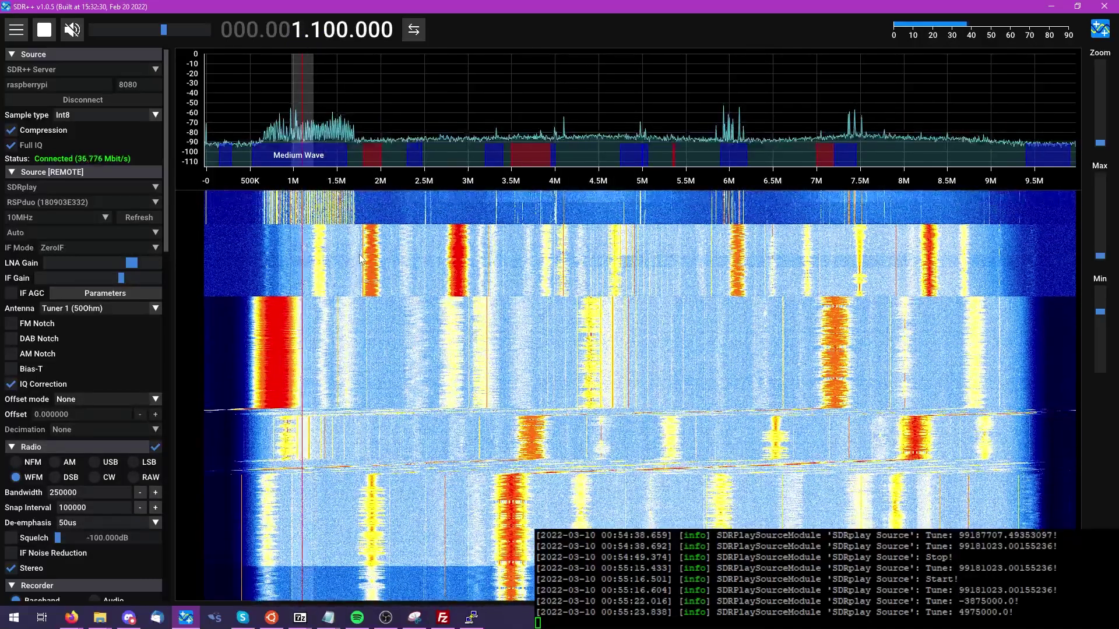
pyautogui.moveTo(444, 176); pyautogui.dragTo(394, 181)
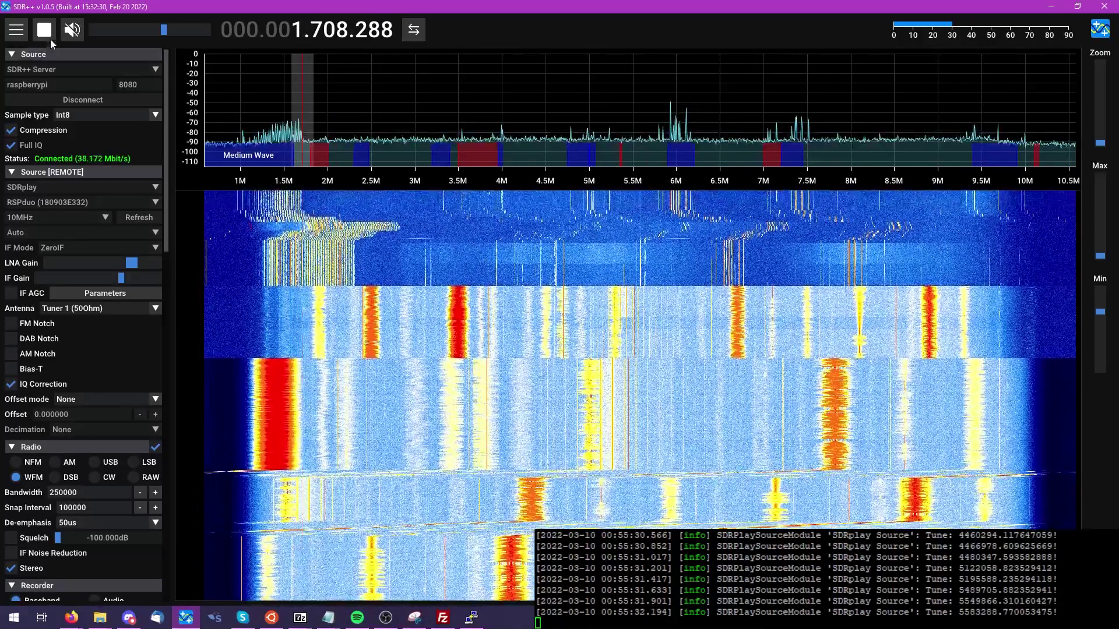
pyautogui.press('space')
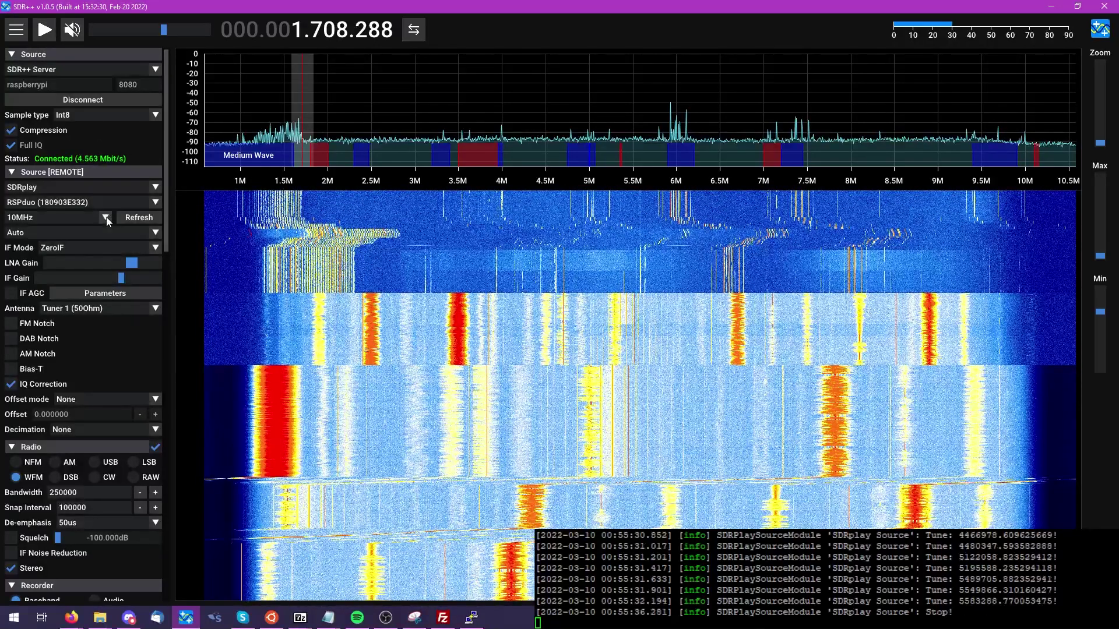
# Set a 5MHz sample rate, restart streaming and tune to 1.100000 MHz in medium wave.
pyautogui.click(104, 218)
pyautogui.click(73, 257)
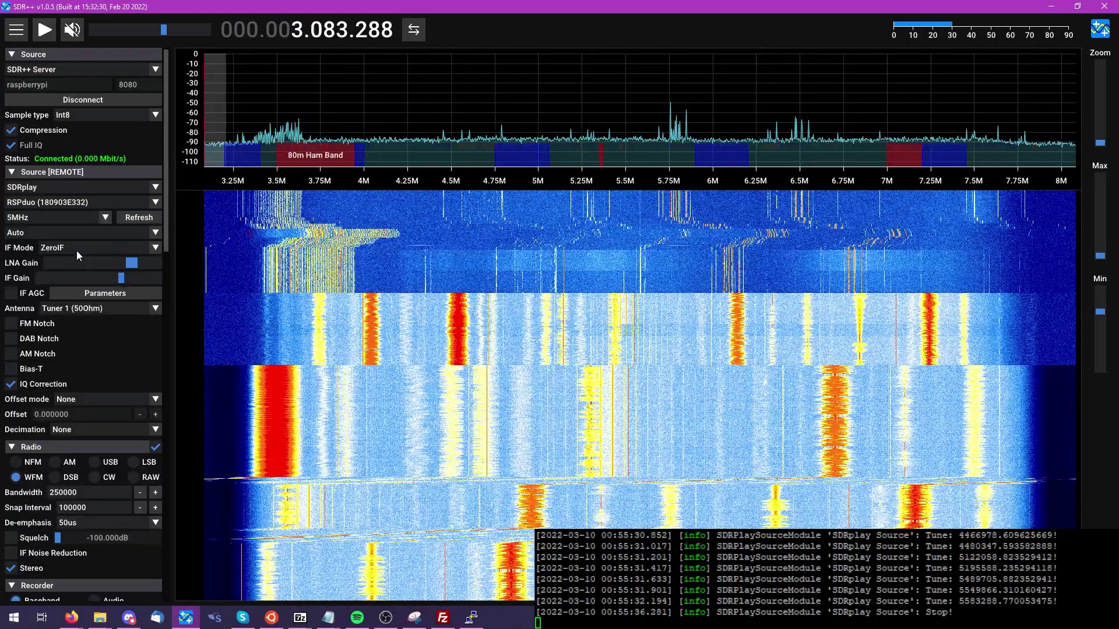
pyautogui.click(46, 30)
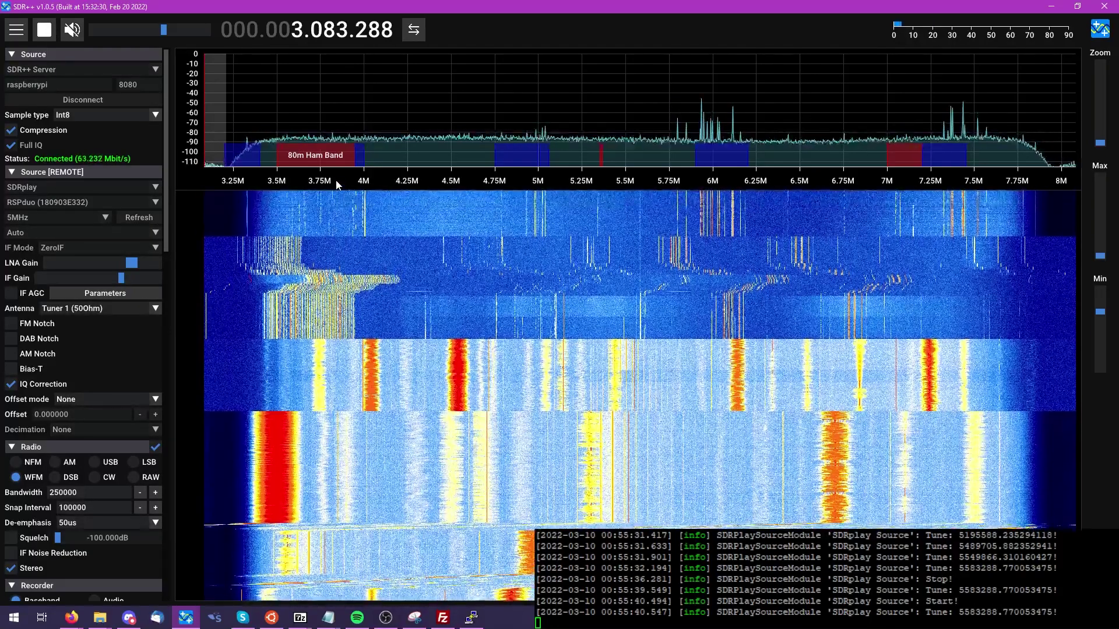
pyautogui.moveTo(336, 180); pyautogui.dragTo(897, 171)
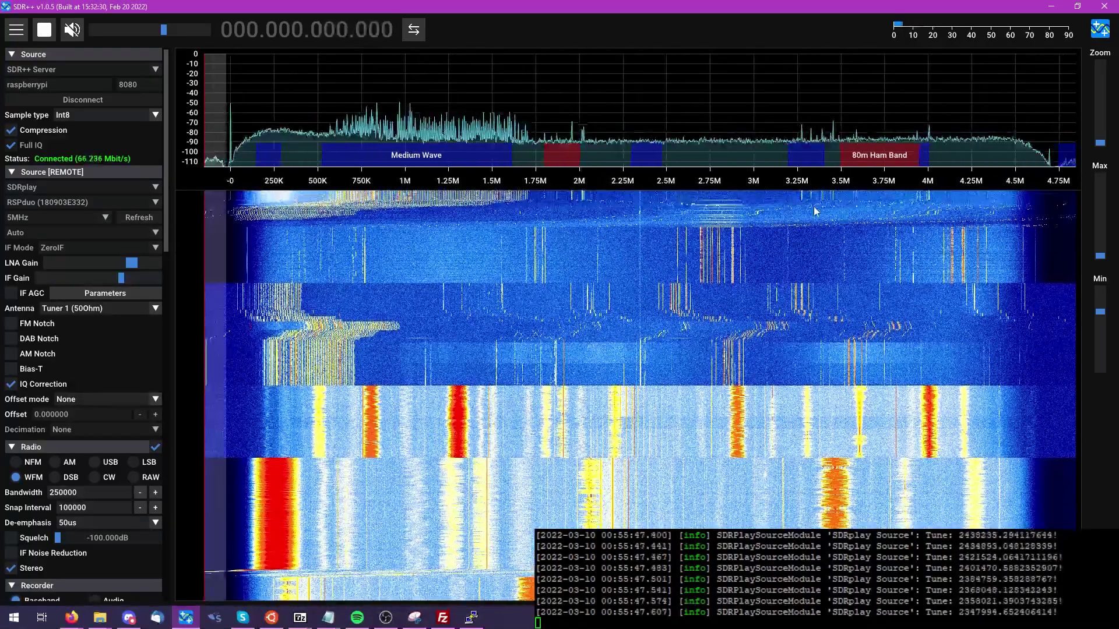
pyautogui.click(417, 253)
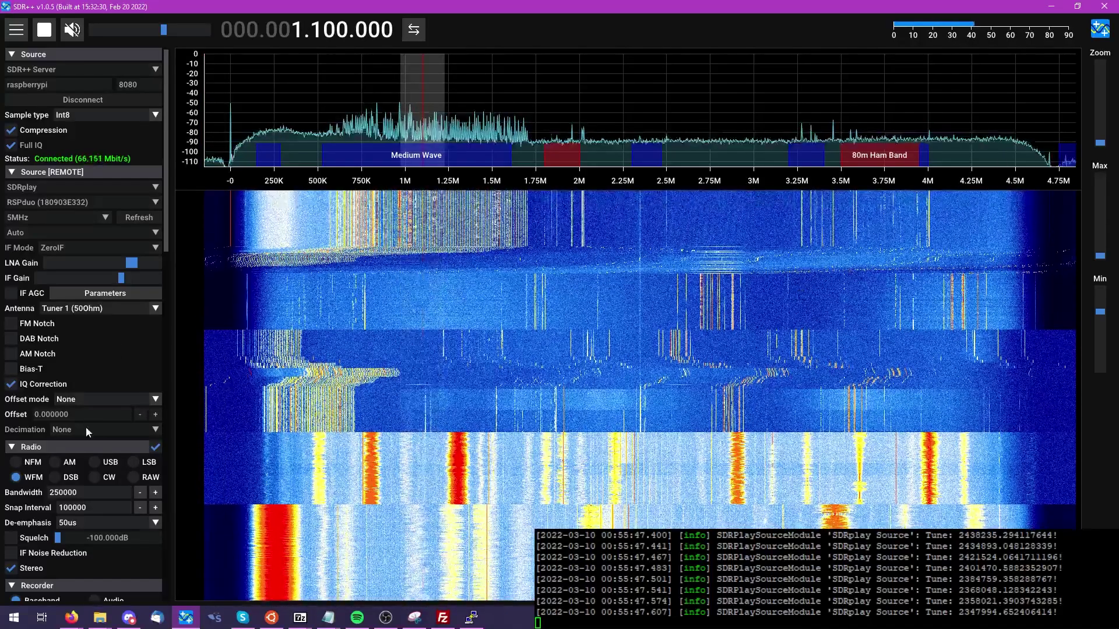
# Switch to AM, zoom in on medium wave and tune to the station near 842 kHz.
pyautogui.click(56, 462)
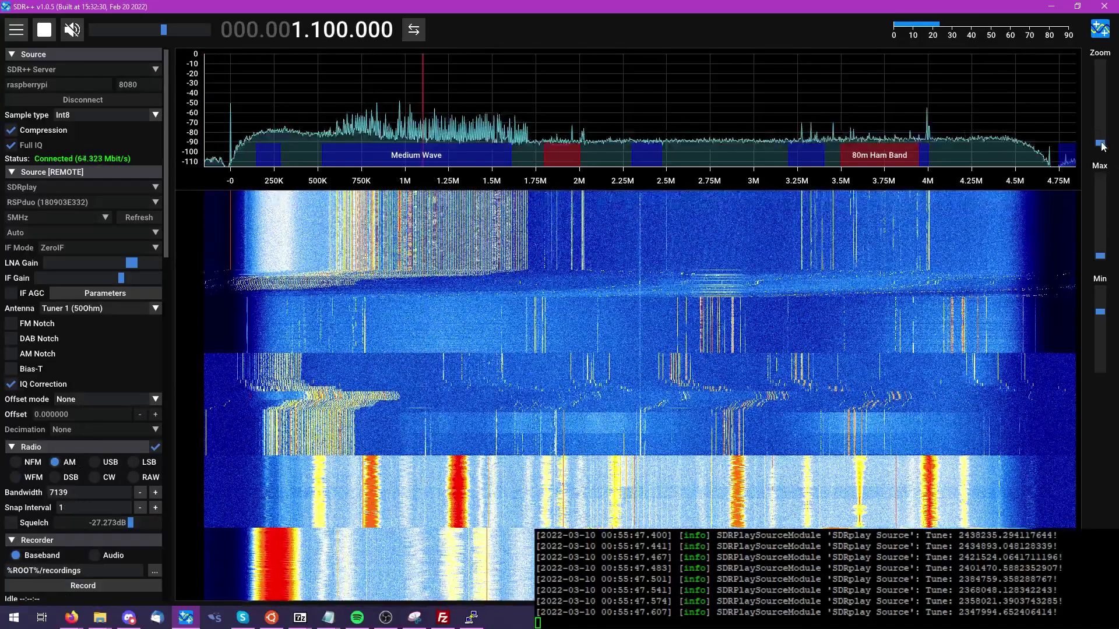
pyautogui.moveTo(1100, 142); pyautogui.dragTo(1110, 108)
pyautogui.moveTo(662, 225); pyautogui.dragTo(454, 233)
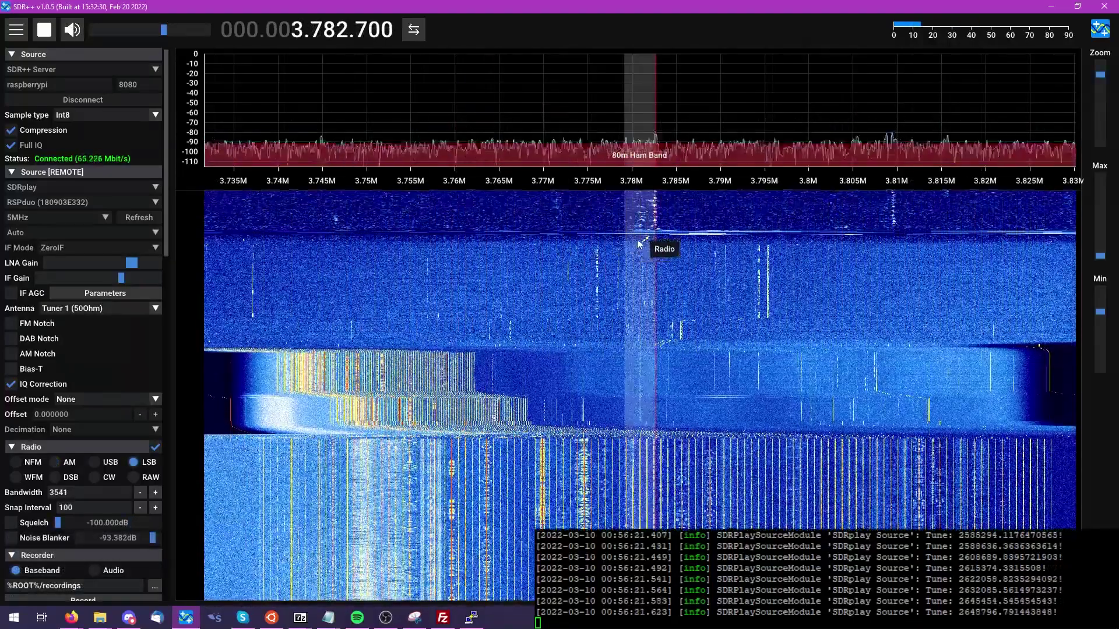
pyautogui.click(646, 245)
# Adjust the IF gain and zoom in on the 80m ham band.
pyautogui.scroll(16, 644, 247)
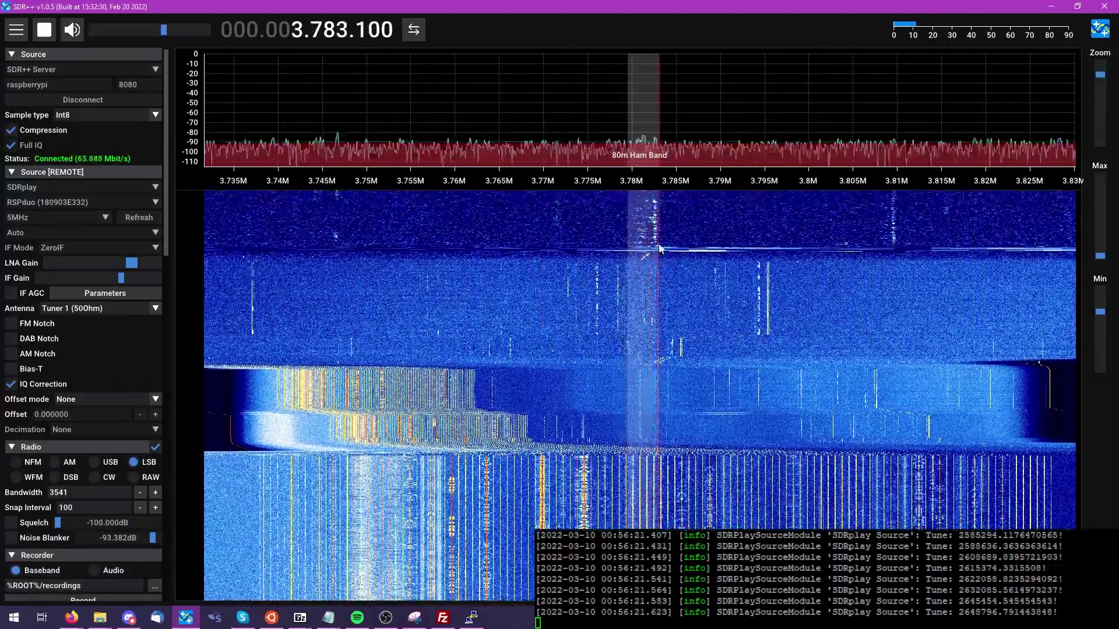
pyautogui.scroll(-1, 636, 250)
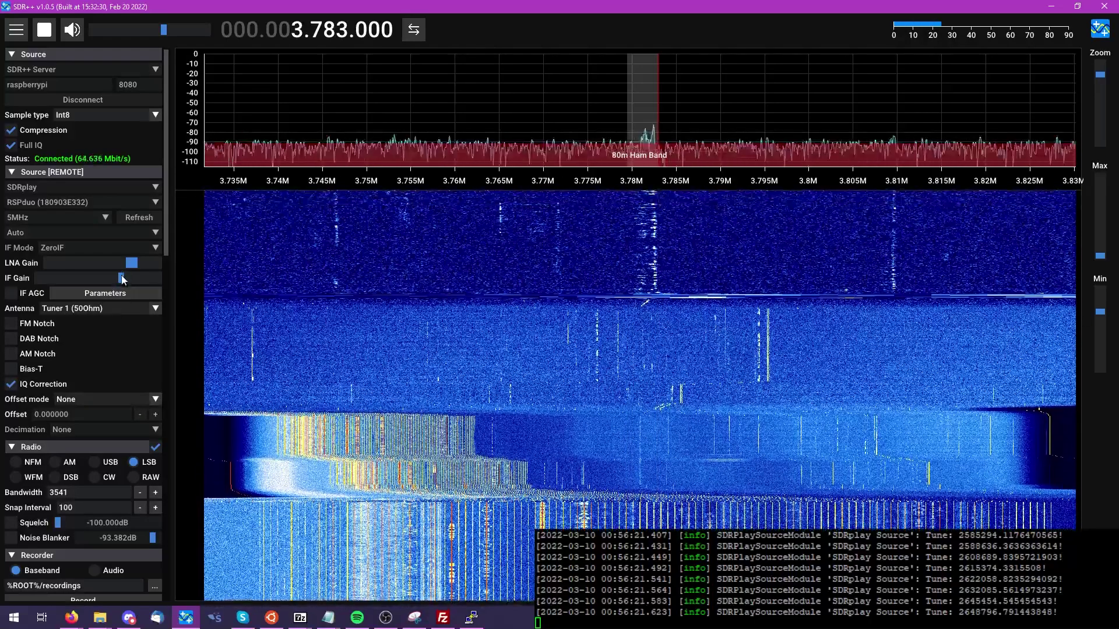
pyautogui.moveTo(121, 278); pyautogui.dragTo(127, 277)
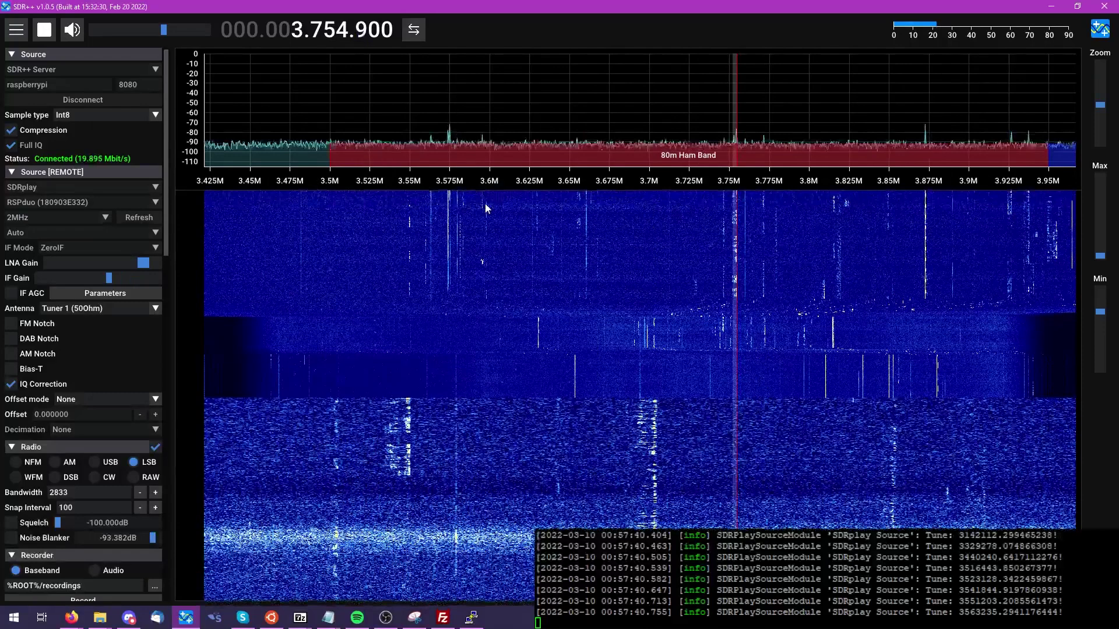
pyautogui.scroll(1, 484, 202)
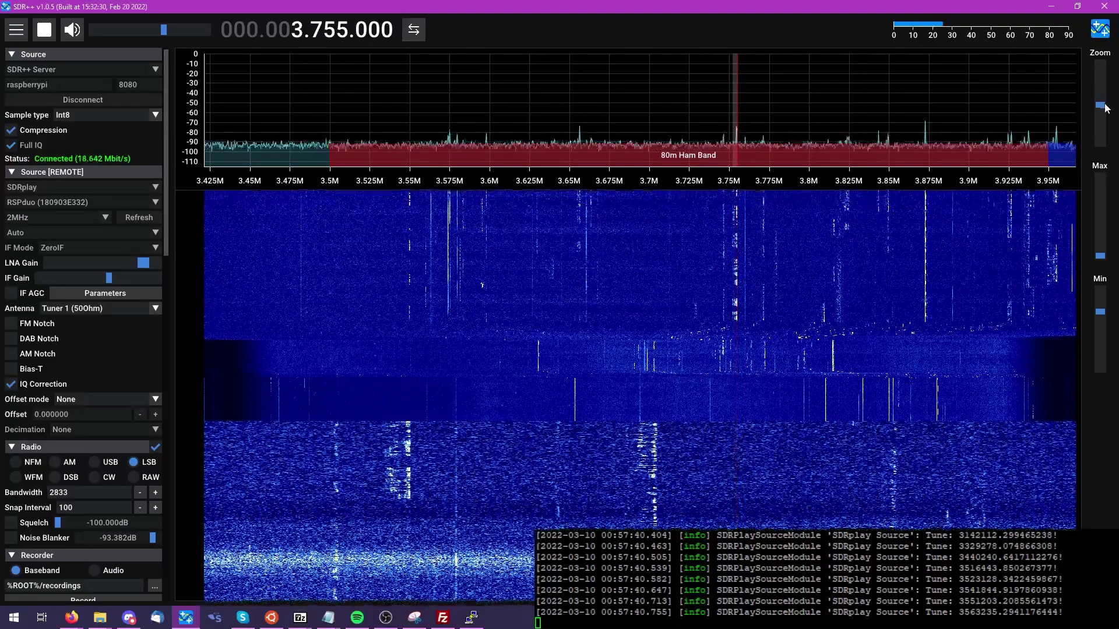
pyautogui.moveTo(1100, 105); pyautogui.dragTo(1102, 97)
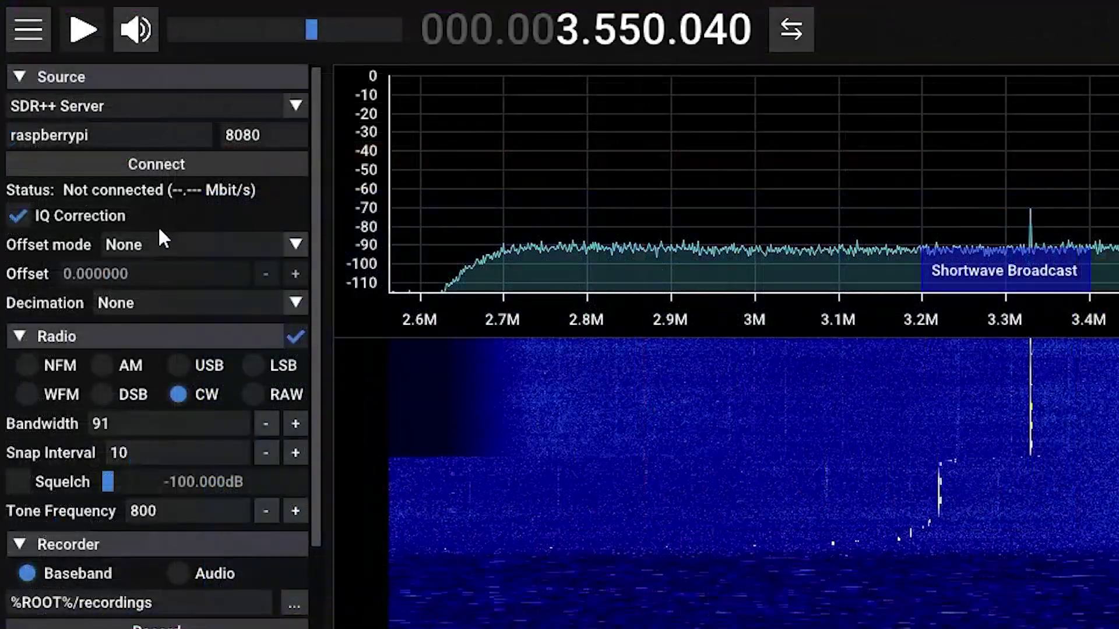
# Connect to the SDR++ server on the Pi and switch the remote source to LimeSDR.
pyautogui.click(170, 165)
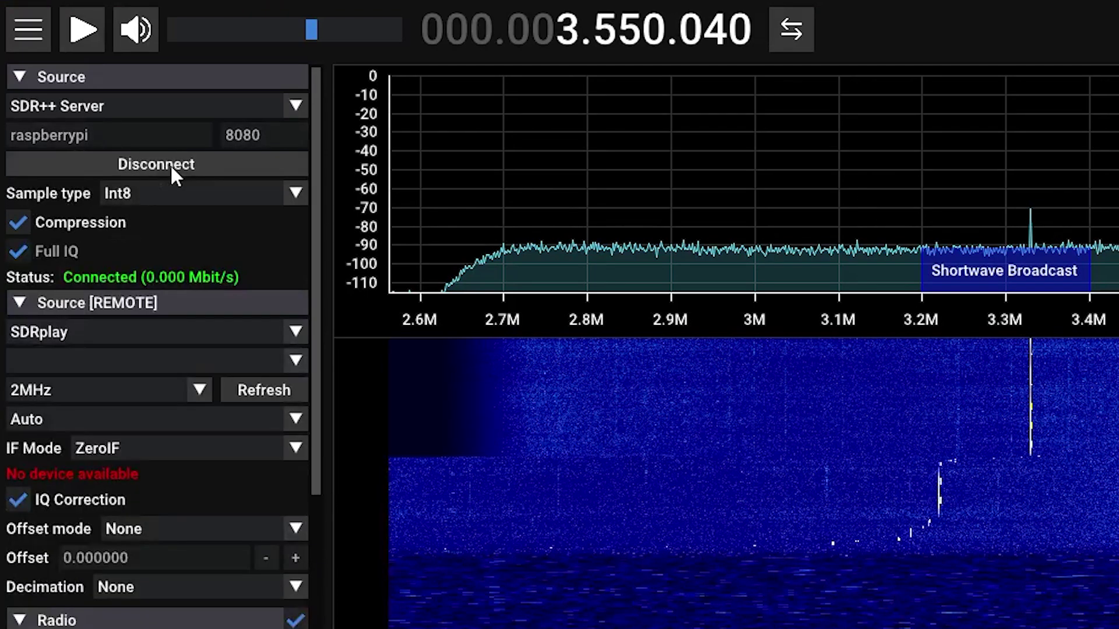
pyautogui.click(293, 341)
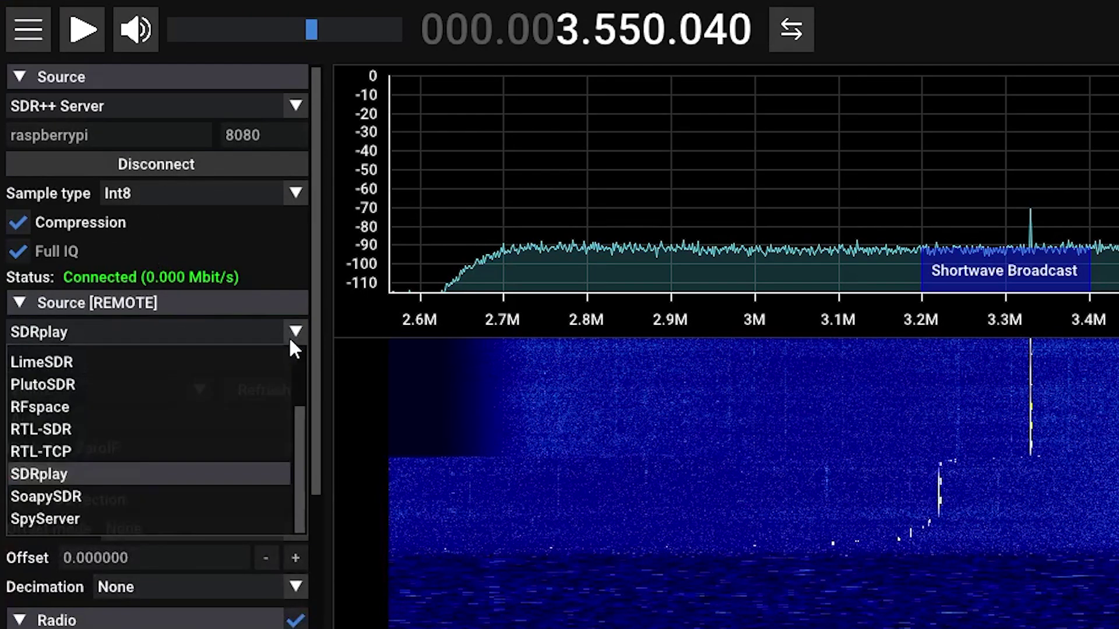
pyautogui.click(141, 362)
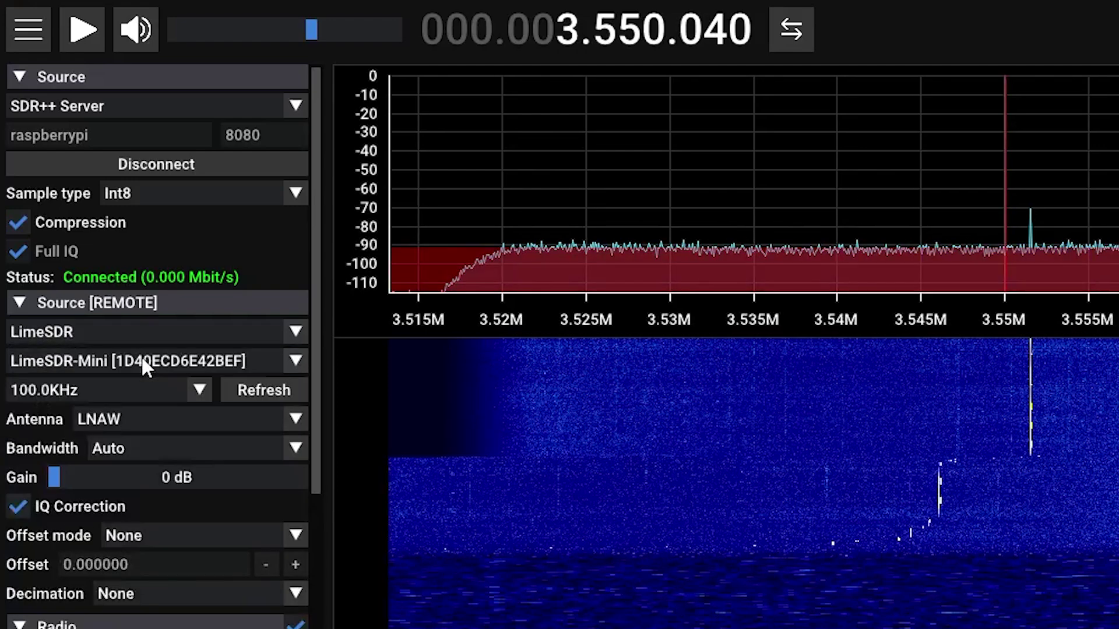
# Set the LimeSDR sample rate to 5.0MHz.
pyautogui.click(199, 389)
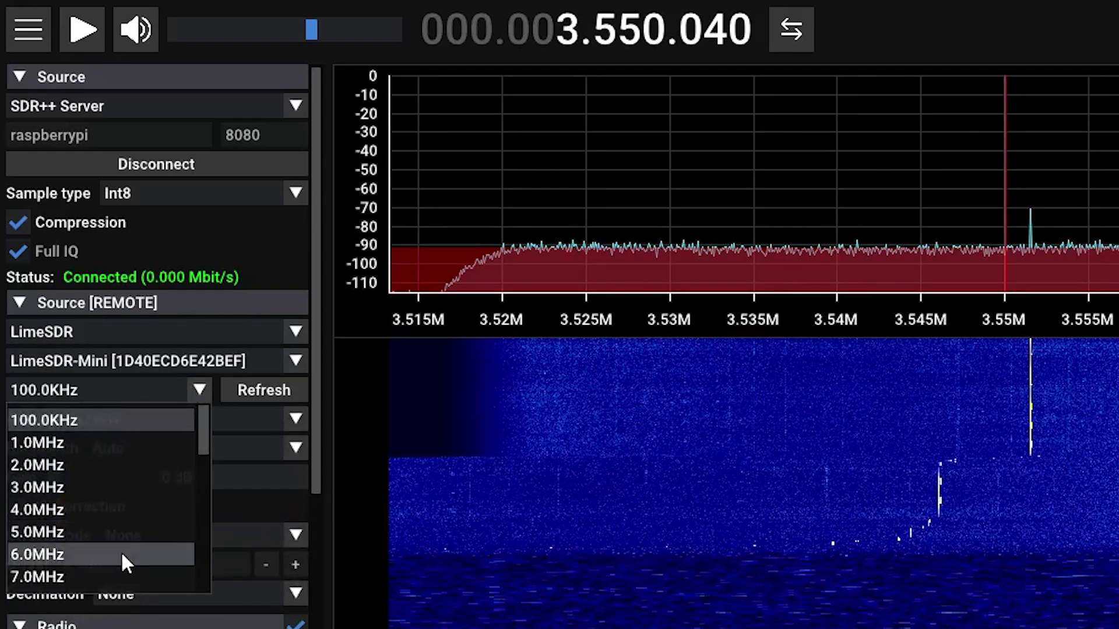
pyautogui.scroll(-5, 120, 551)
pyautogui.scroll(3, 114, 560)
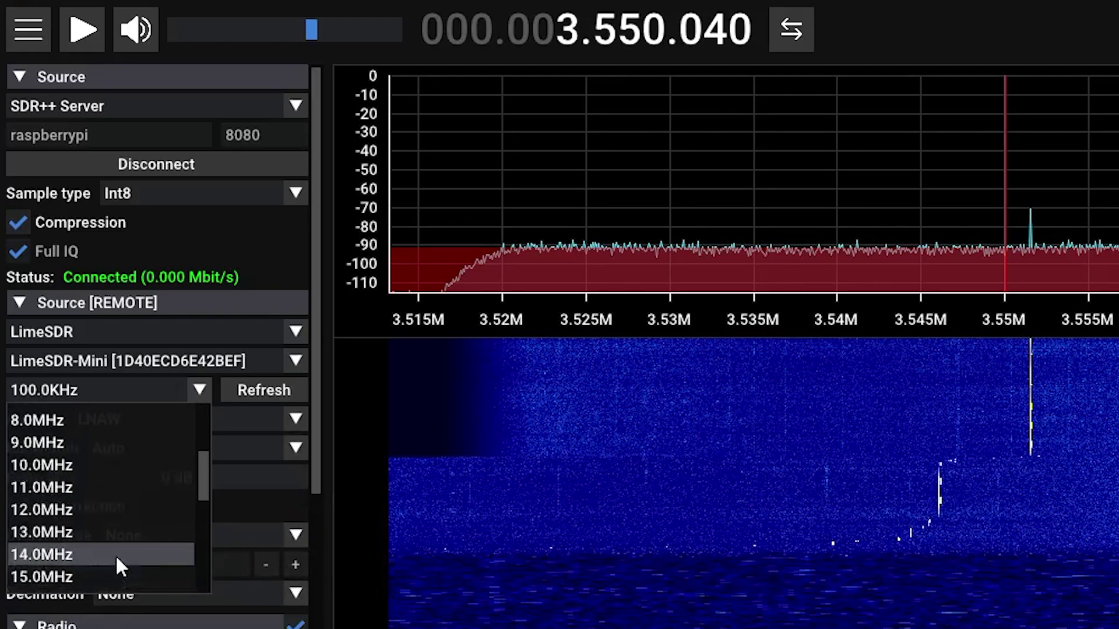
pyautogui.scroll(2, 110, 536)
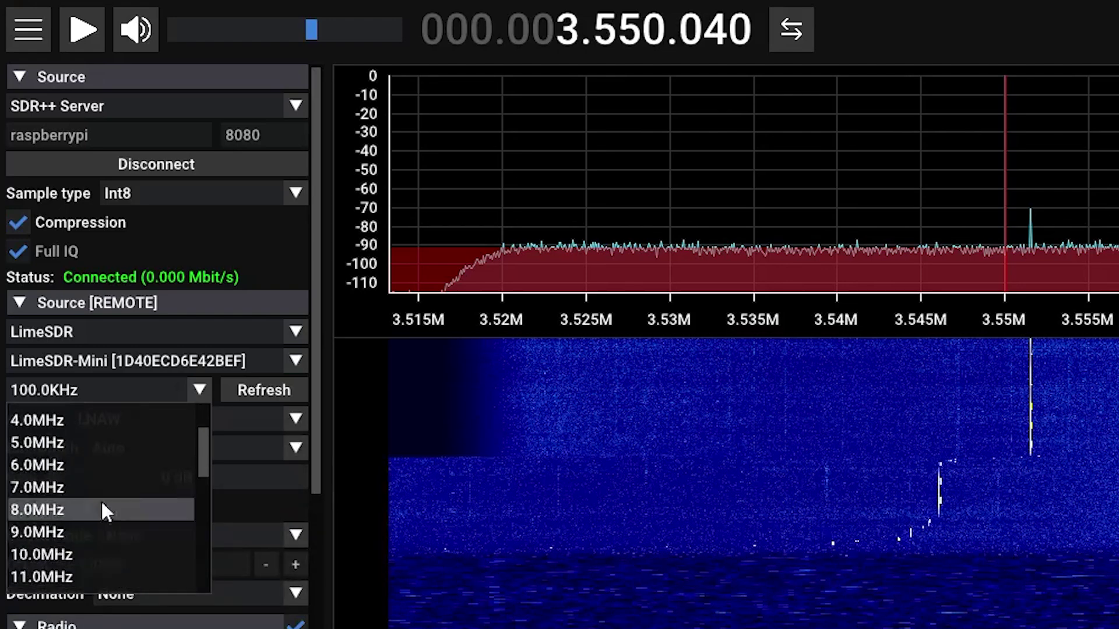
pyautogui.click(82, 443)
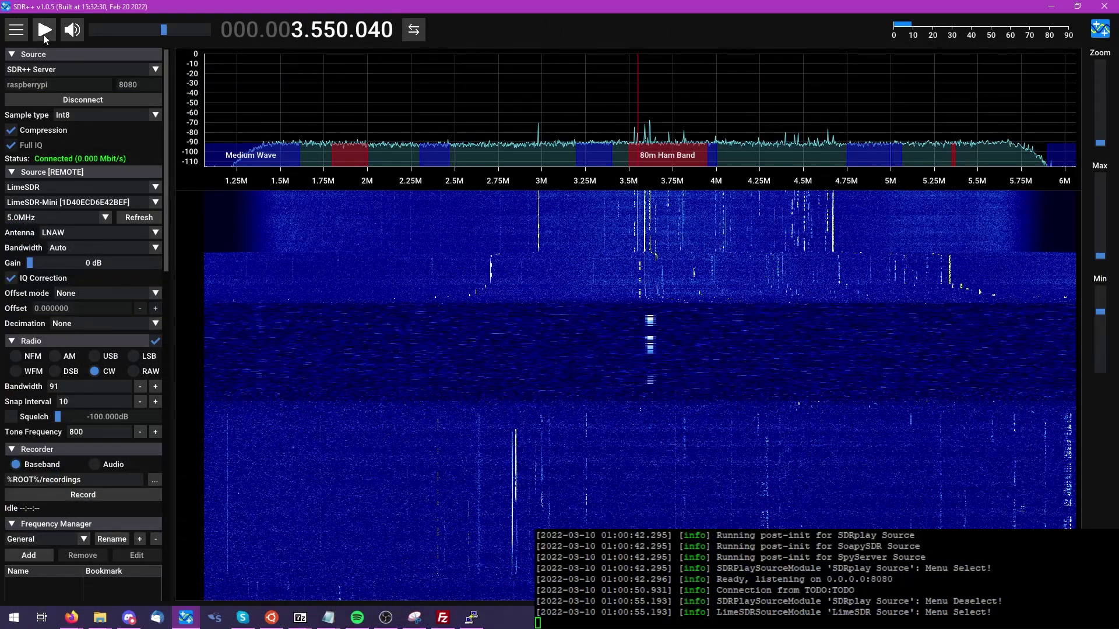
# Start the remote LimeSDR stream, tune to 89.1 MHz and narrow the bandwidth to about 200 kHz.
pyautogui.click(44, 30)
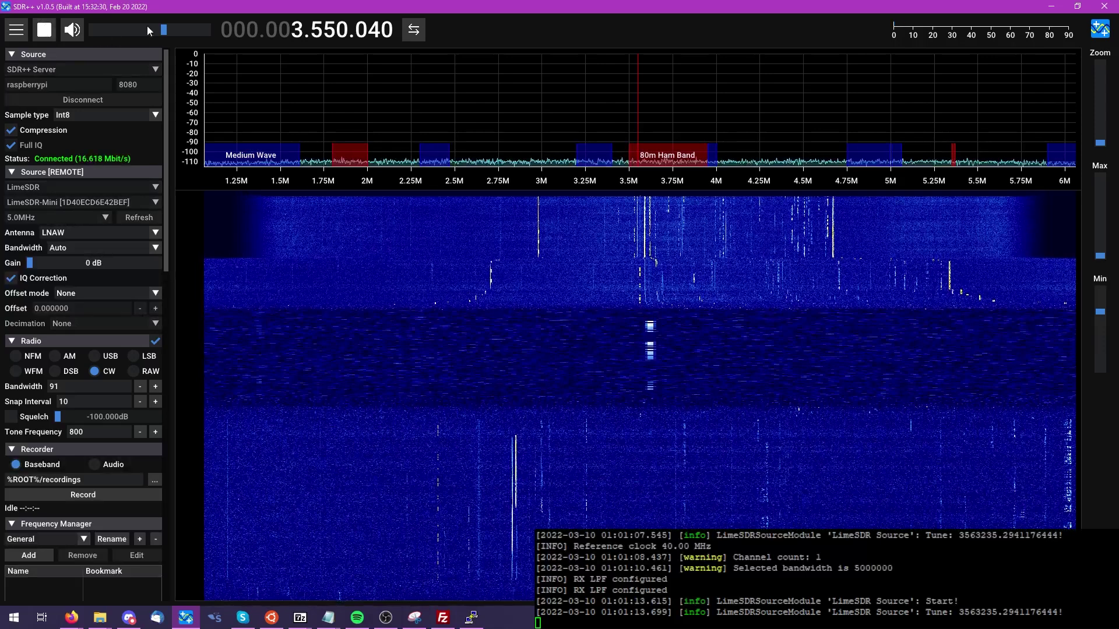
pyautogui.scroll(1, 276, 38)
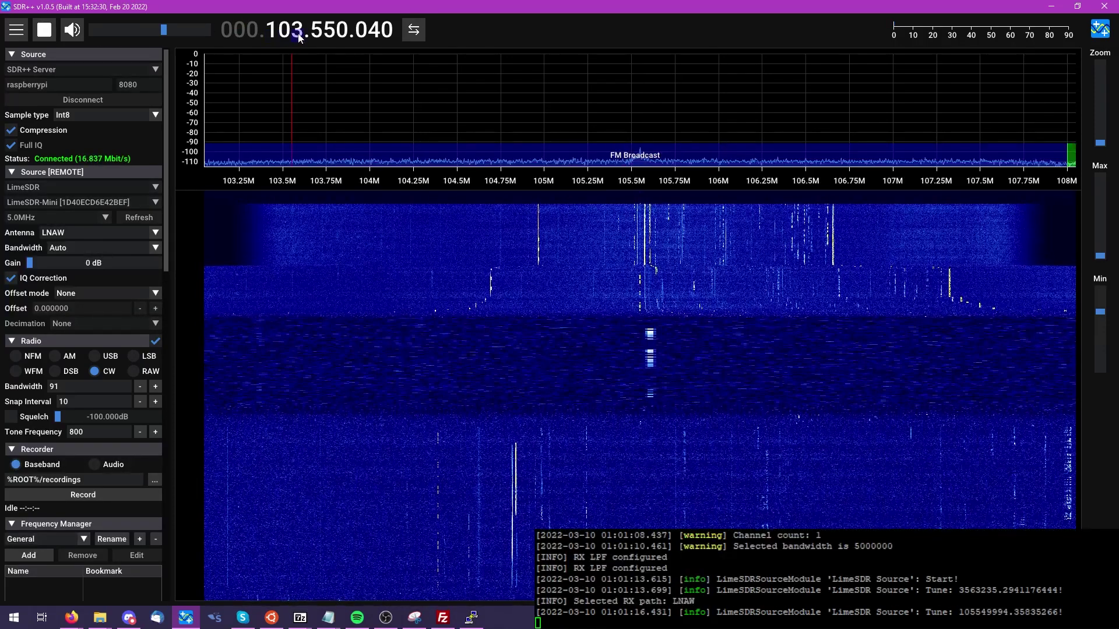
pyautogui.scroll(-1, 299, 37)
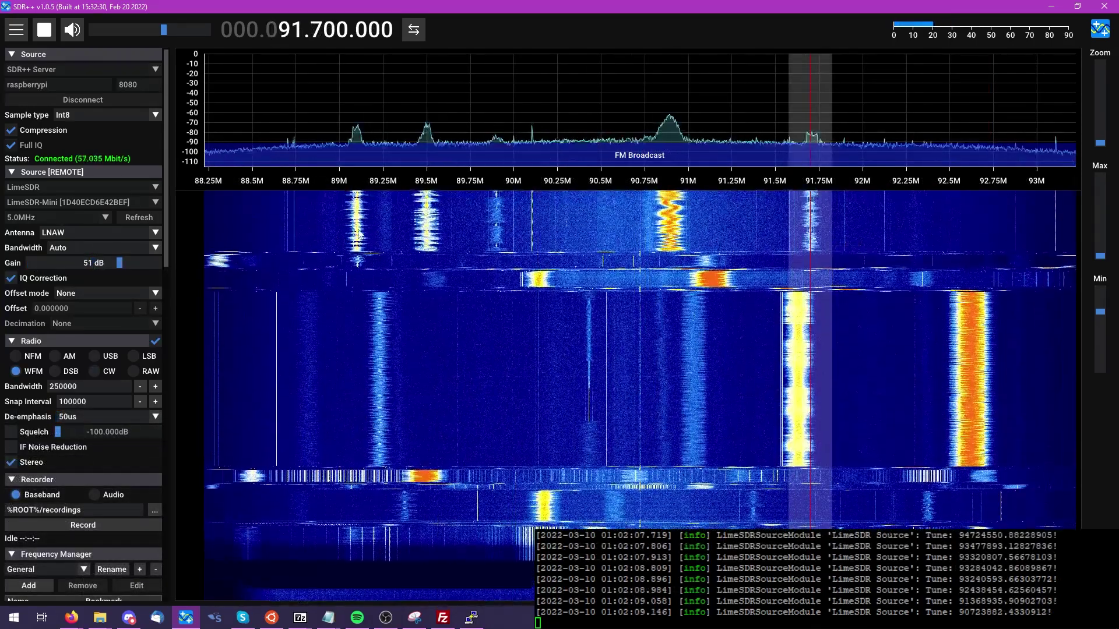
pyautogui.click(349, 233)
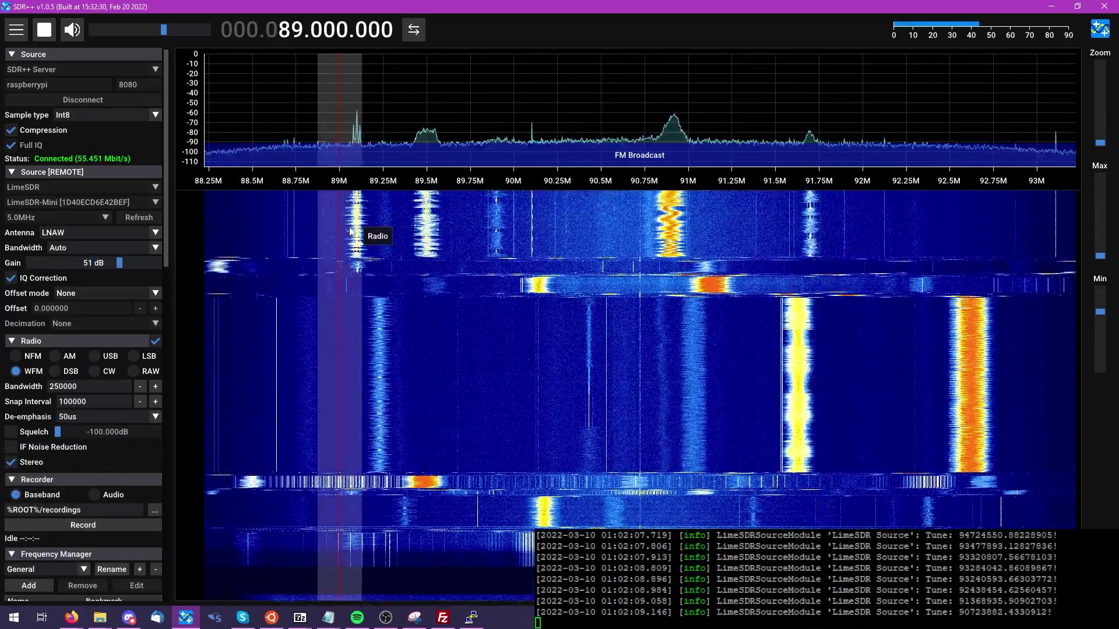
pyautogui.click(357, 234)
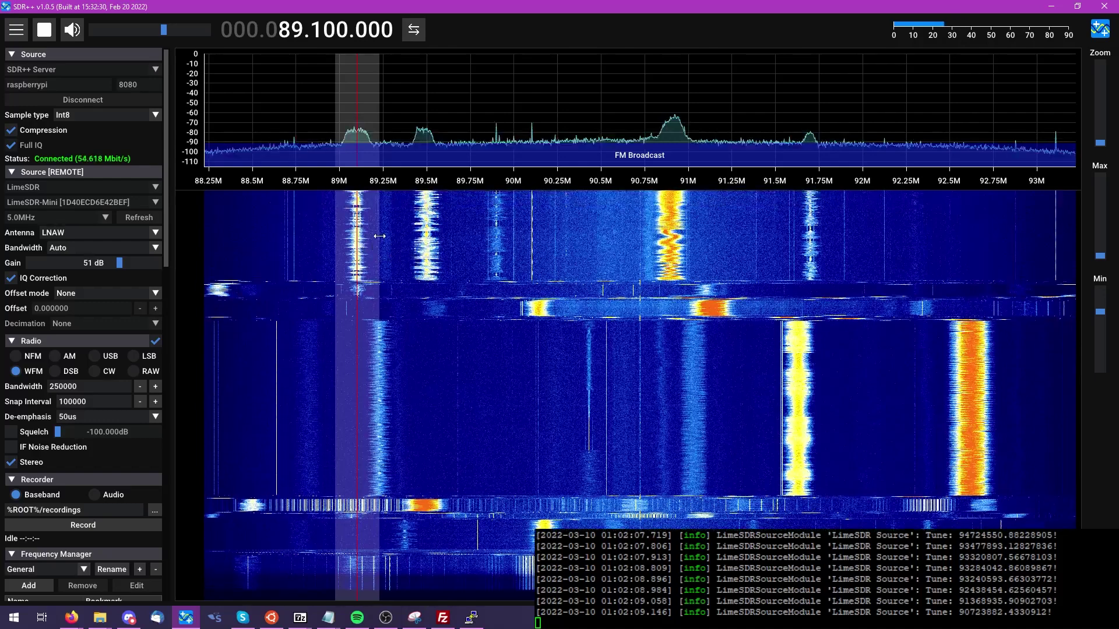
pyautogui.moveTo(379, 237); pyautogui.dragTo(374, 235)
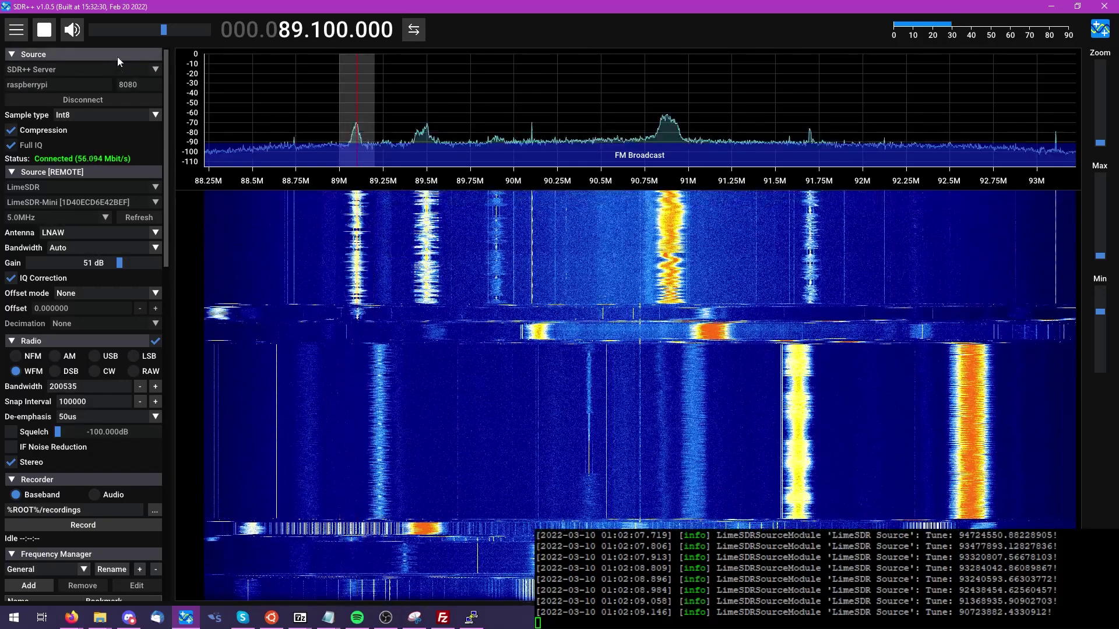
# Raise the volume, pan higher in frequency and turn off the Radio module.
pyautogui.click(176, 30)
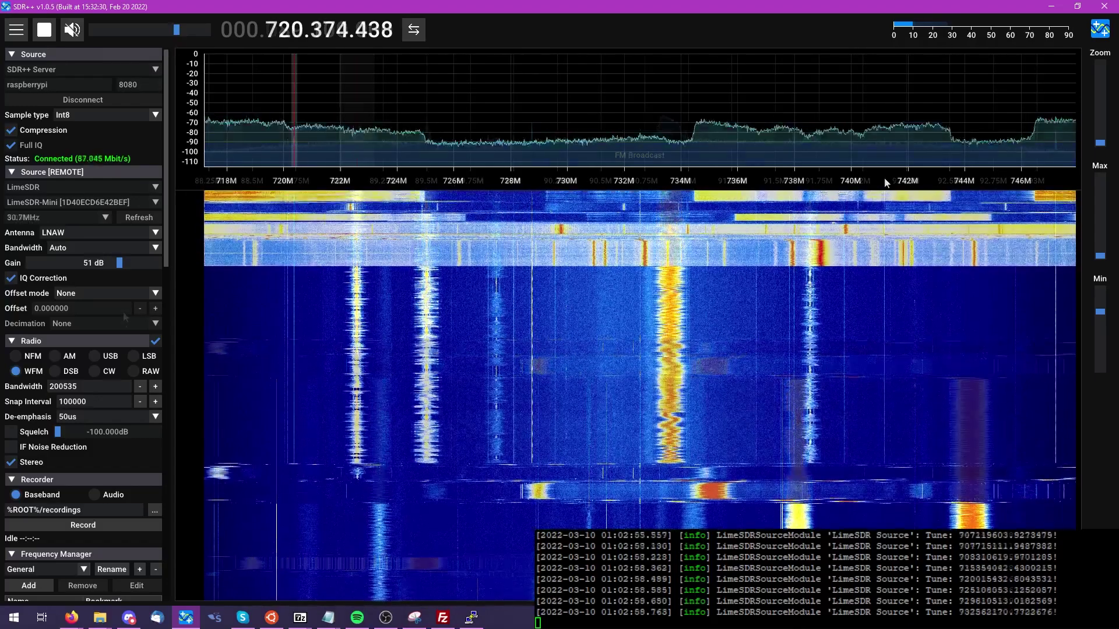
pyautogui.moveTo(709, 174); pyautogui.dragTo(289, 174)
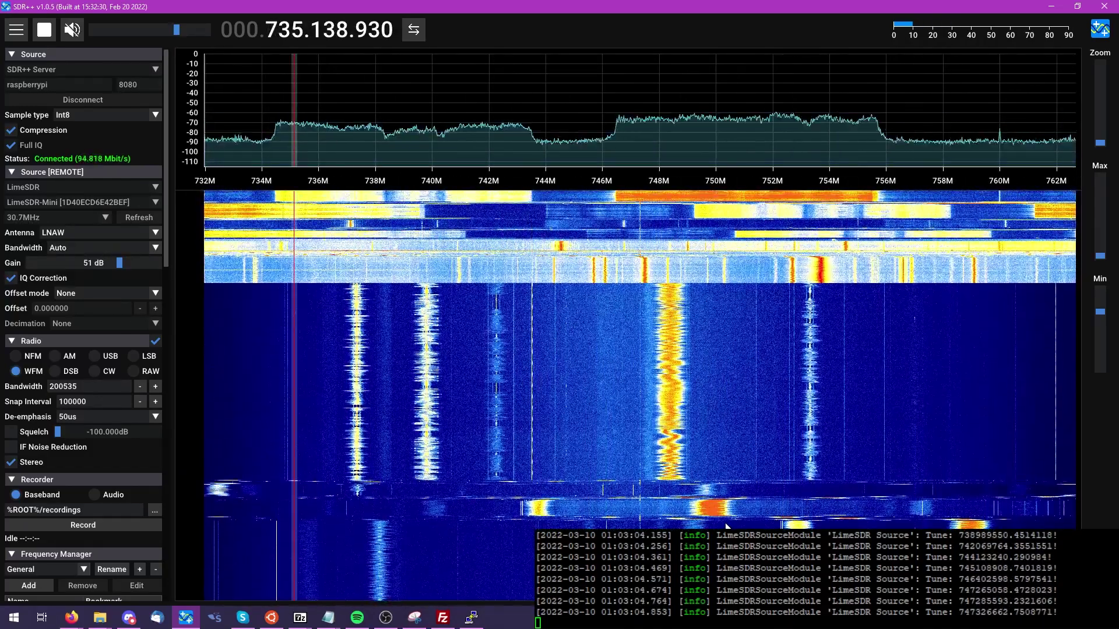
pyautogui.click(153, 341)
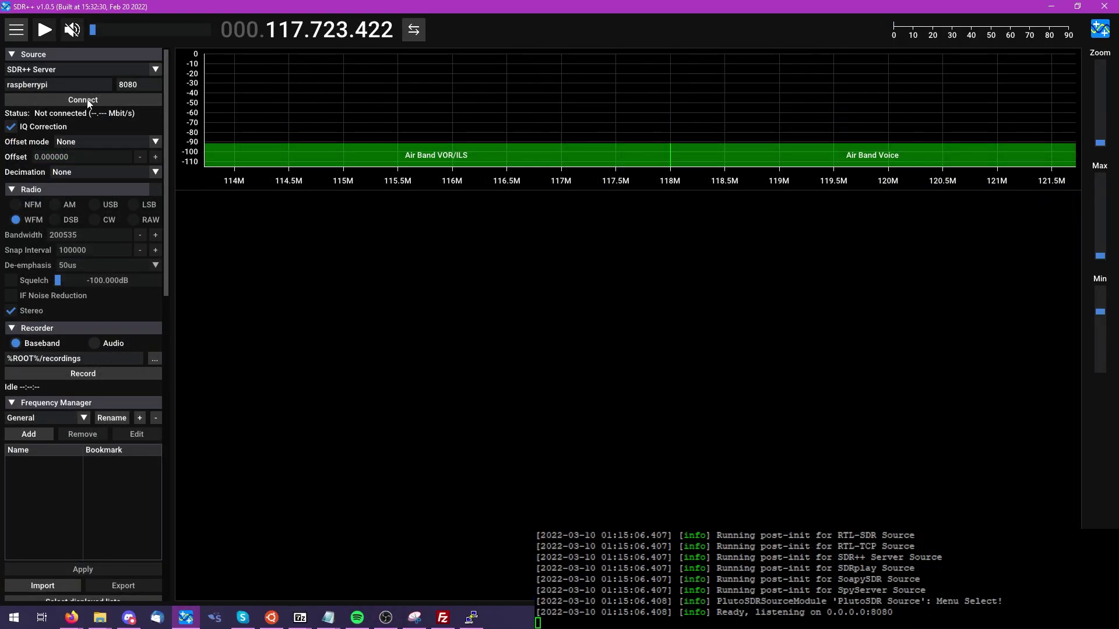
# Reconnect to the raspberrypi server and select the connected Airspy as the remote device.
pyautogui.click(89, 100)
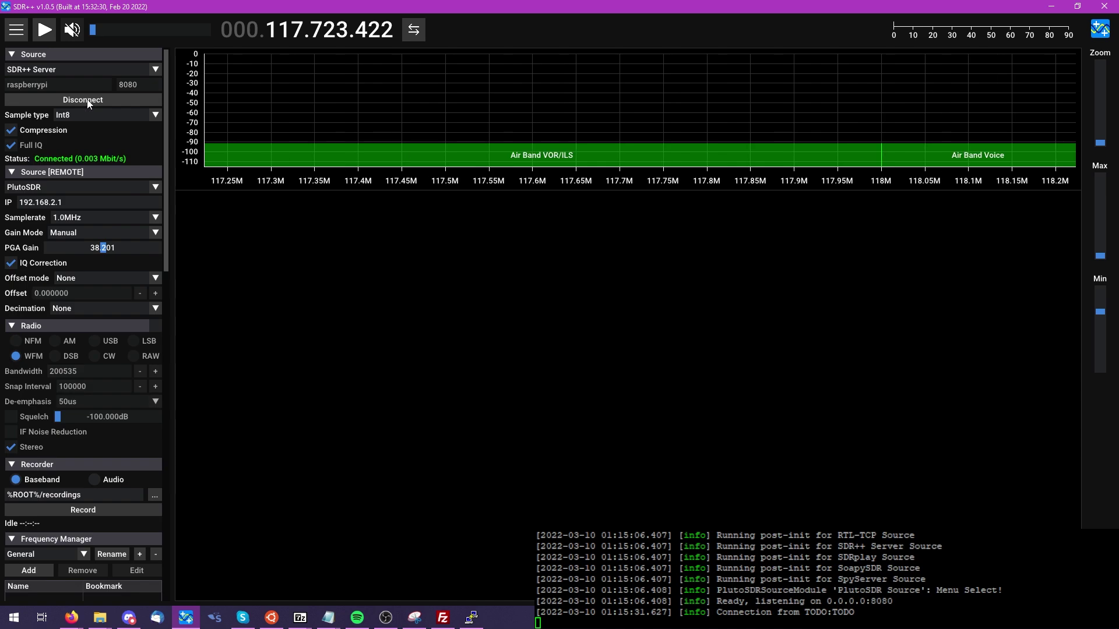
pyautogui.click(152, 192)
pyautogui.scroll(3, 104, 265)
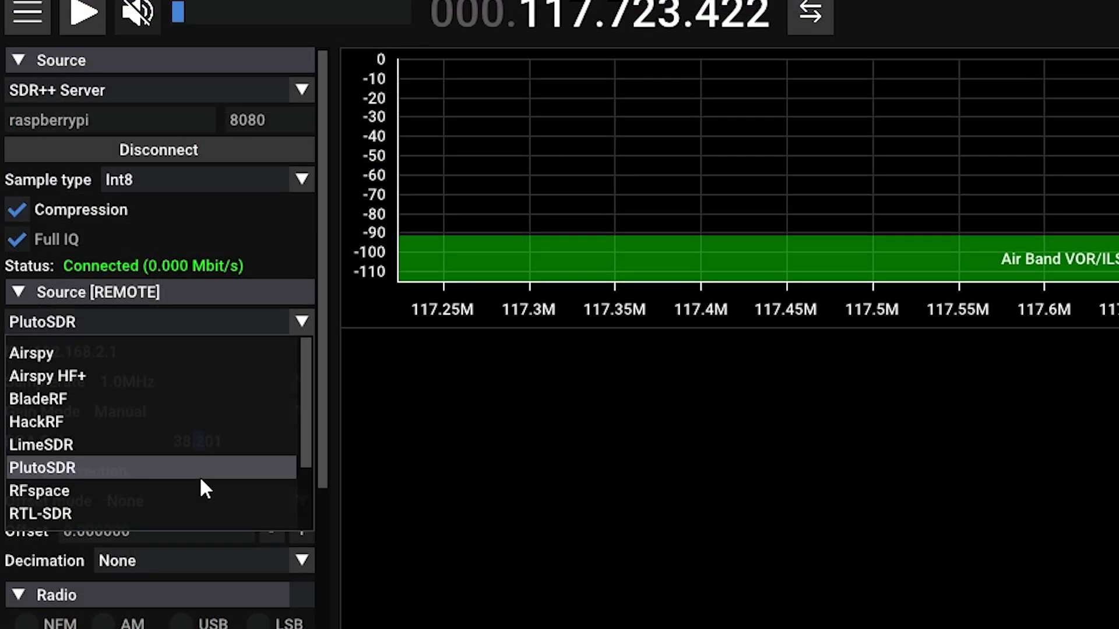
pyautogui.click(124, 355)
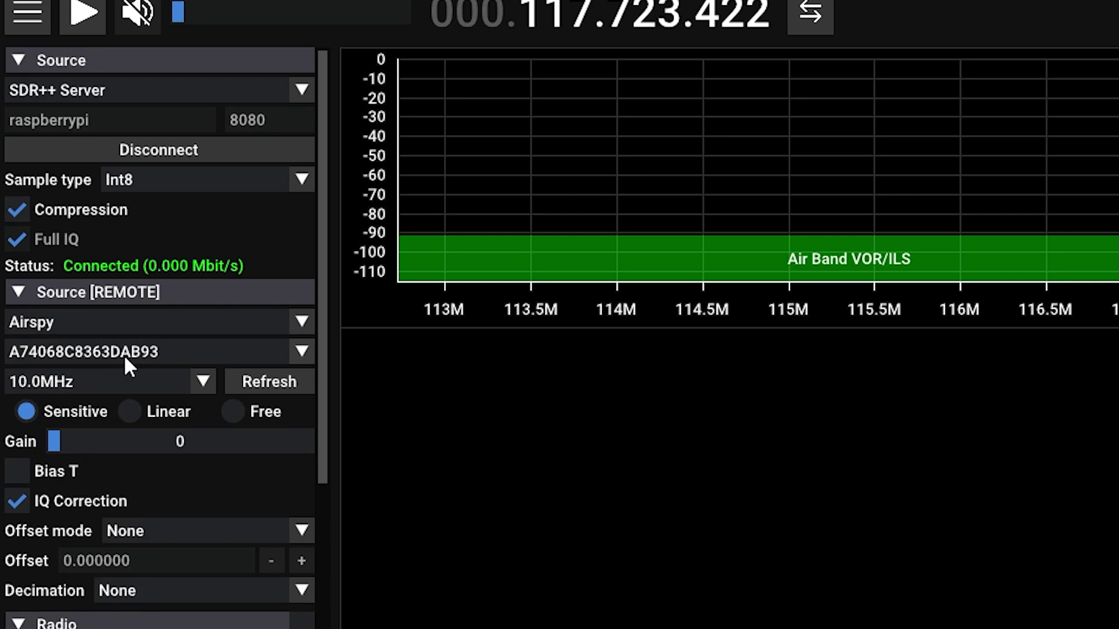
pyautogui.click(142, 360)
pyautogui.click(166, 384)
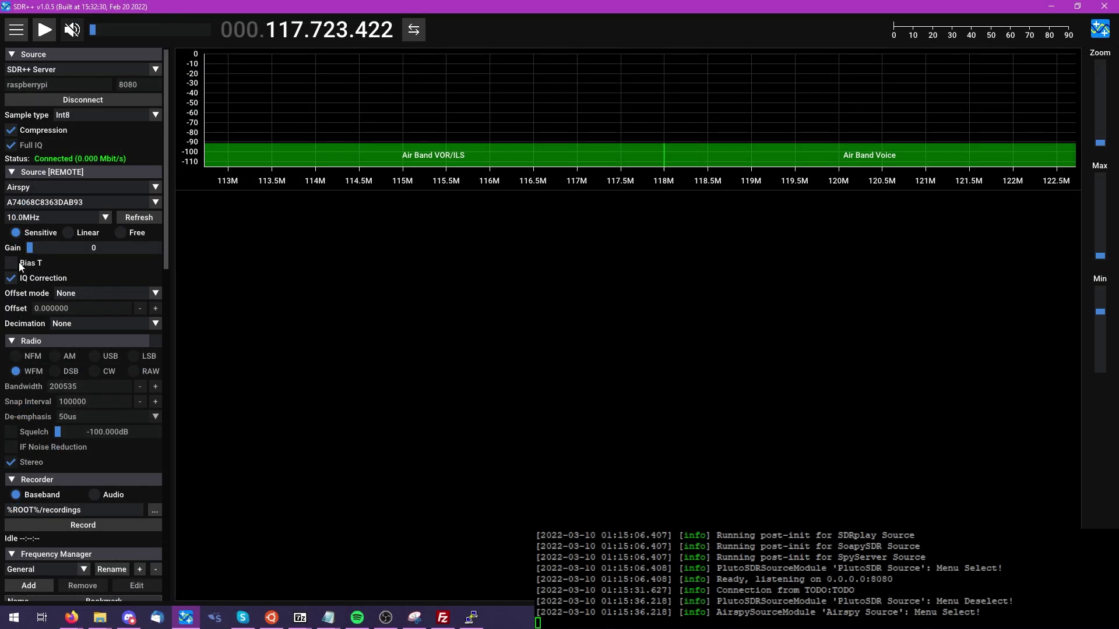
# Stream from the Airspy at gain 14, tune to 96.1 MHz in WFM, then stop.
pyautogui.click(43, 33)
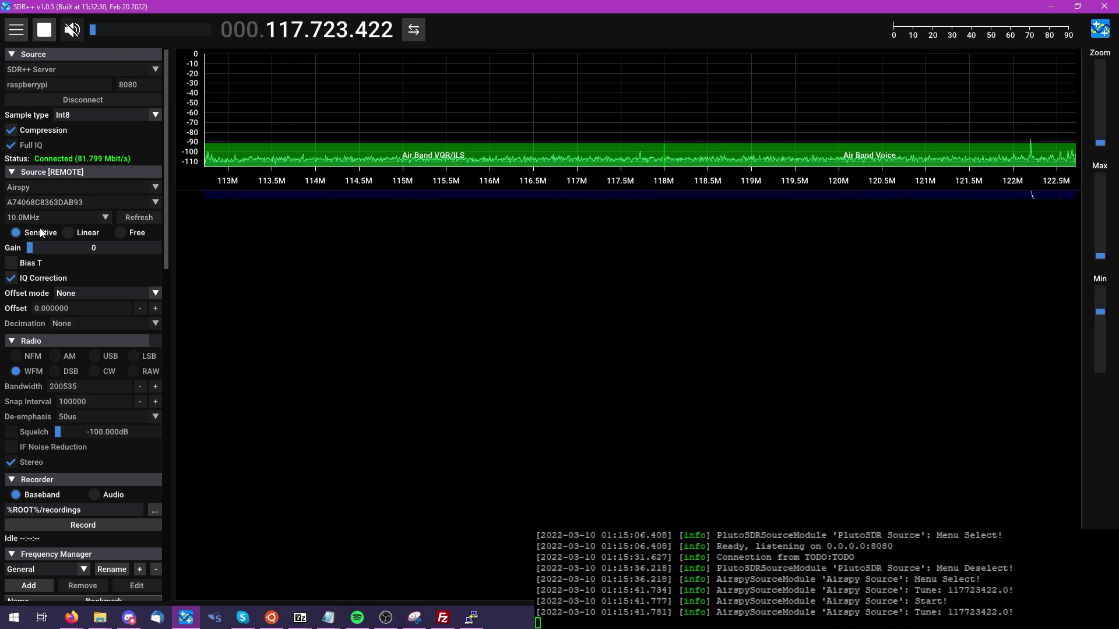
pyautogui.write('4')
pyautogui.press('Return')
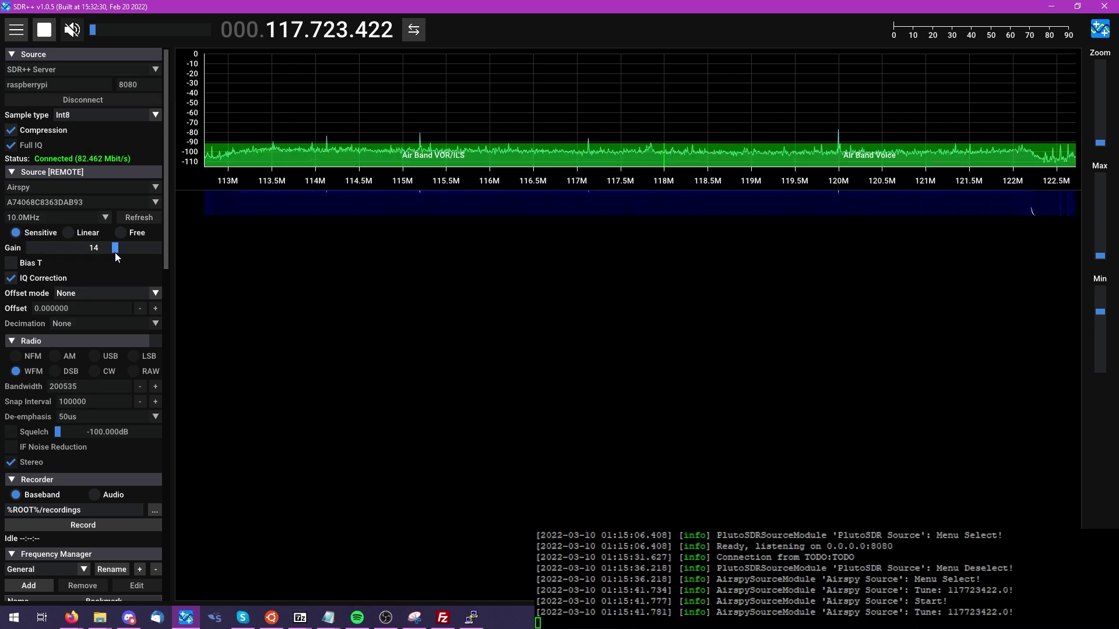
pyautogui.moveTo(240, 180); pyautogui.dragTo(776, 186)
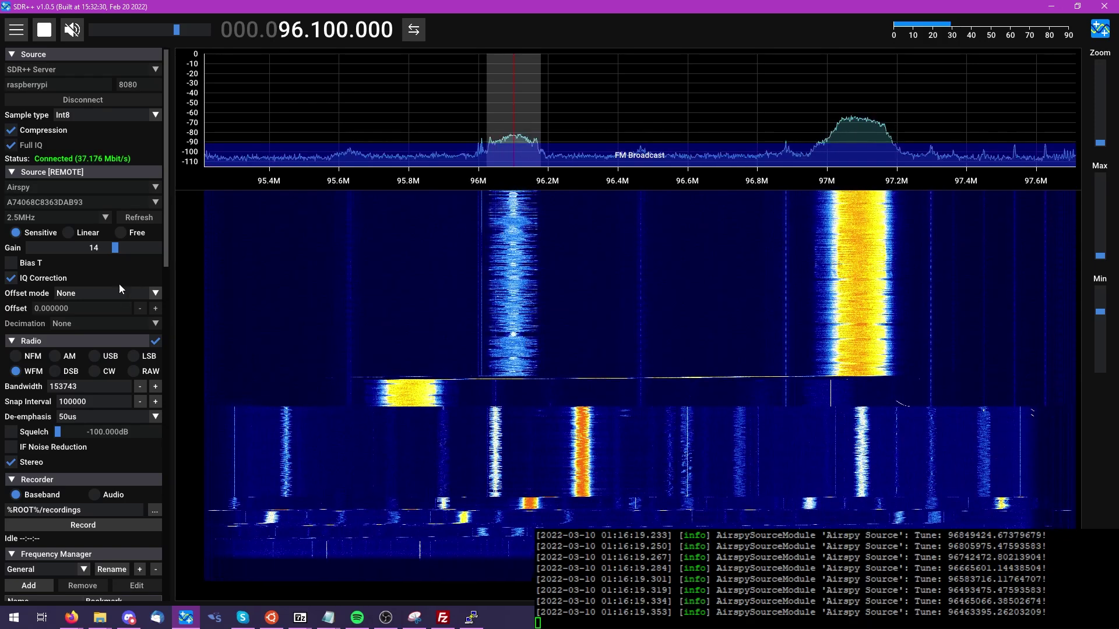
pyautogui.click(45, 31)
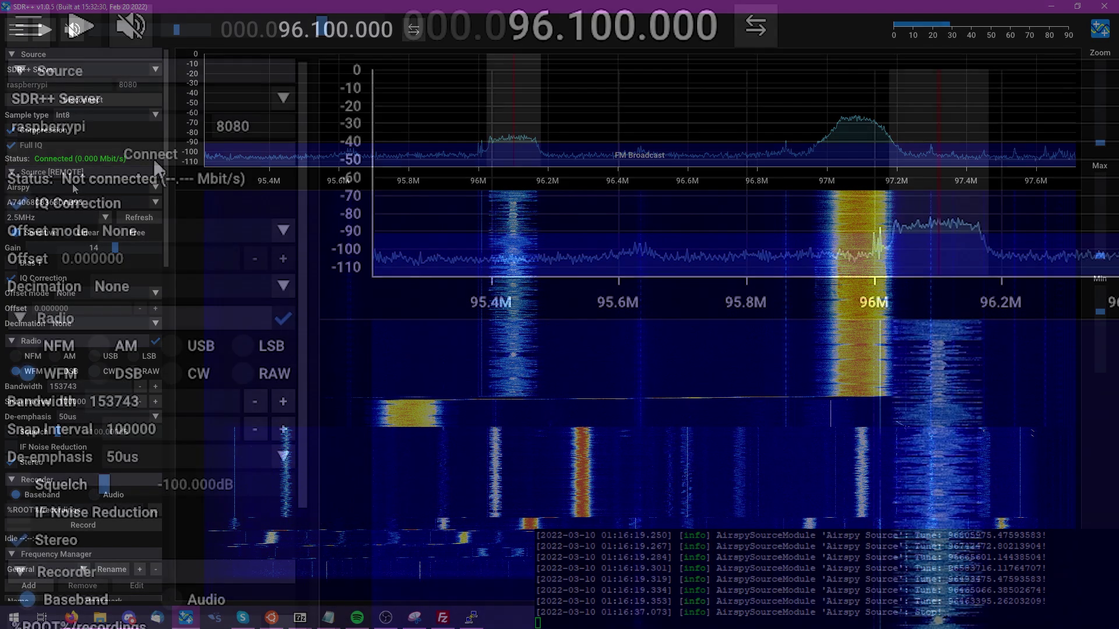
# Reconnect, choose the Airspy HF+ at 768.0KHz and start streaming.
pyautogui.click(84, 102)
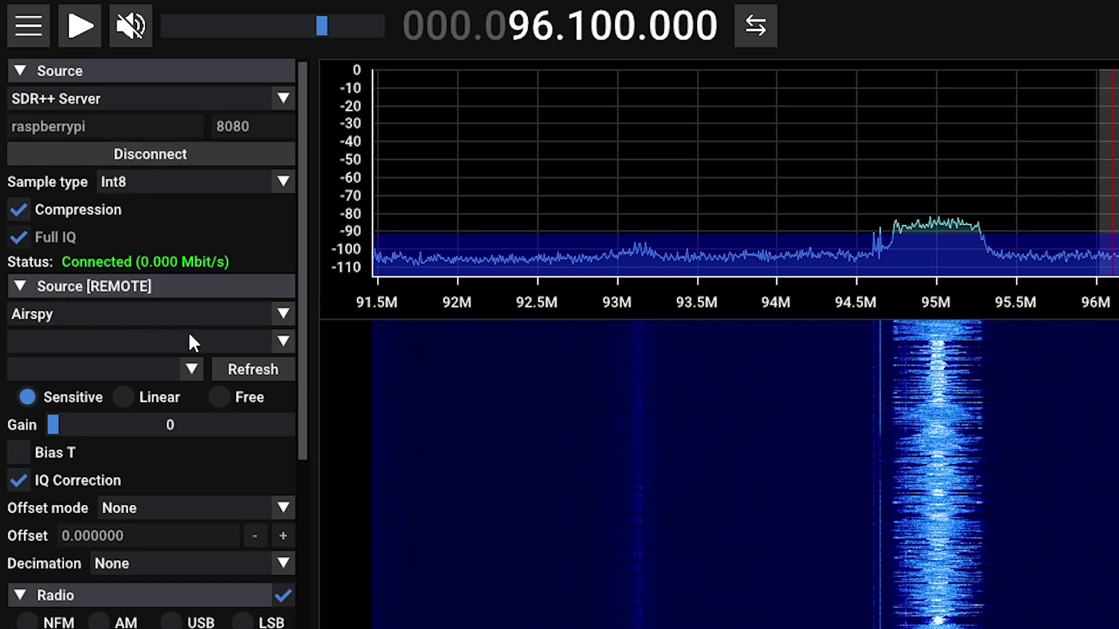
pyautogui.click(282, 314)
pyautogui.click(55, 366)
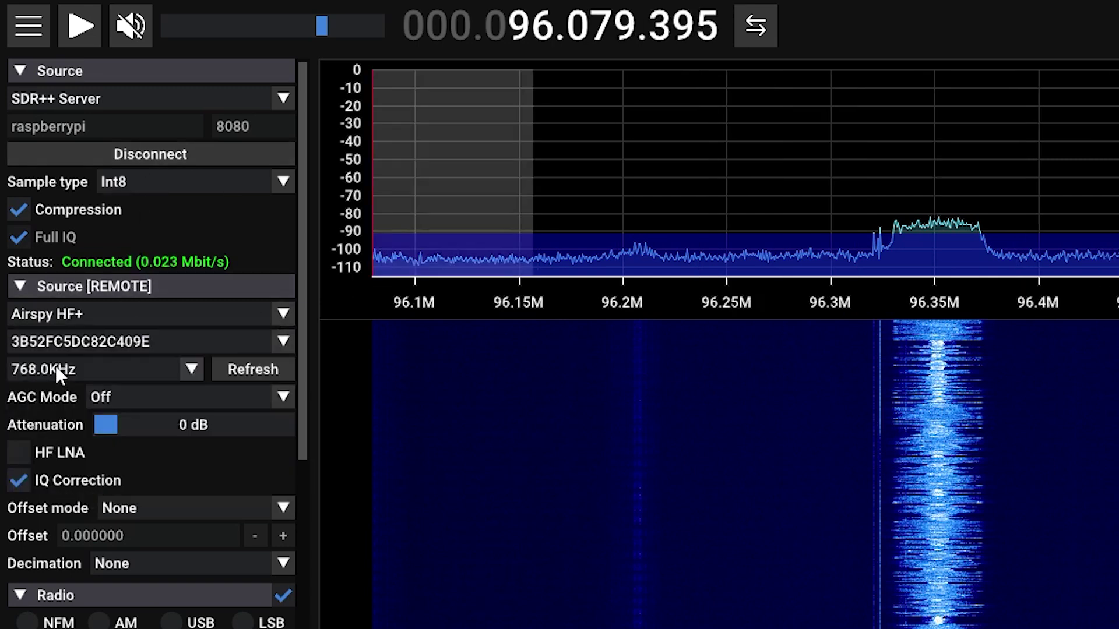
pyautogui.click(128, 369)
pyautogui.click(128, 369)
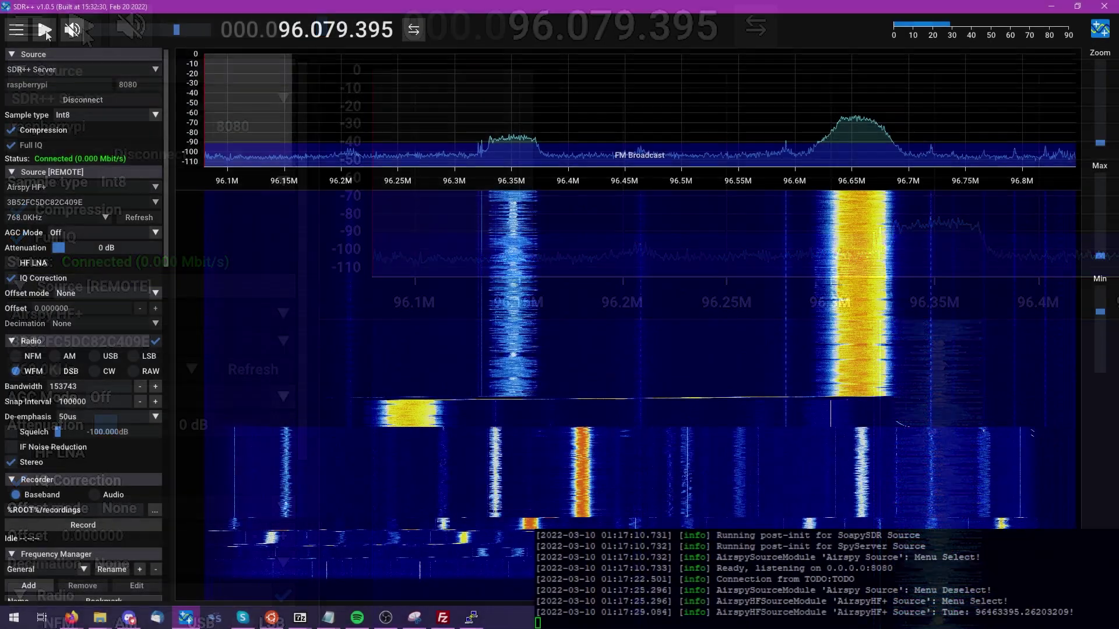
pyautogui.click(45, 30)
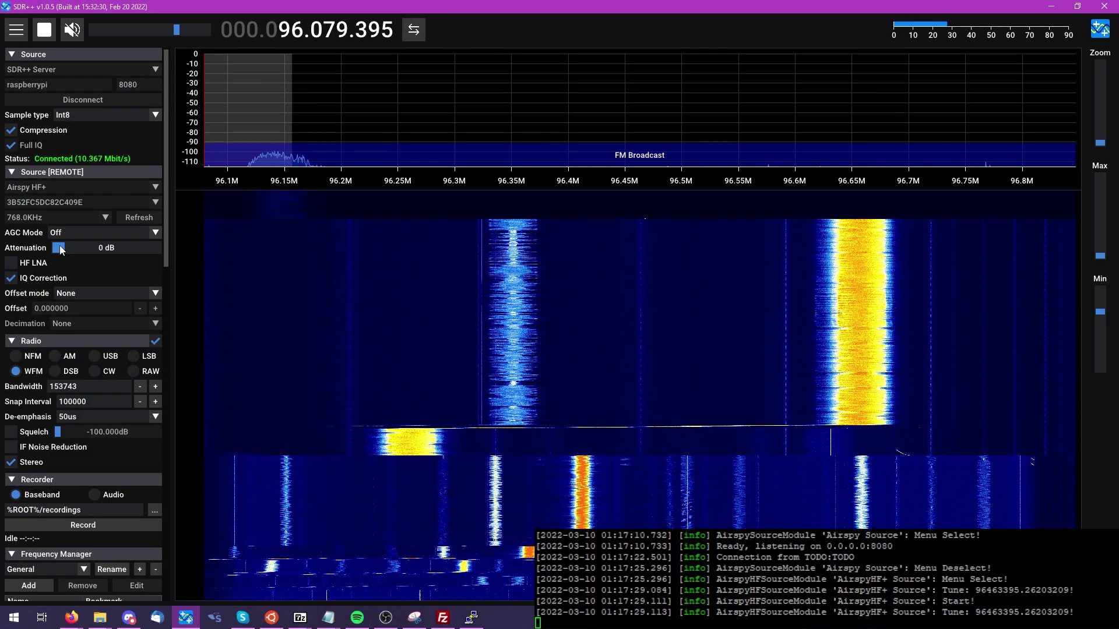
# Tune onto the 96.1 MHz FM station, extend the display range to -120 dB, then mute.
pyautogui.click(298, 227)
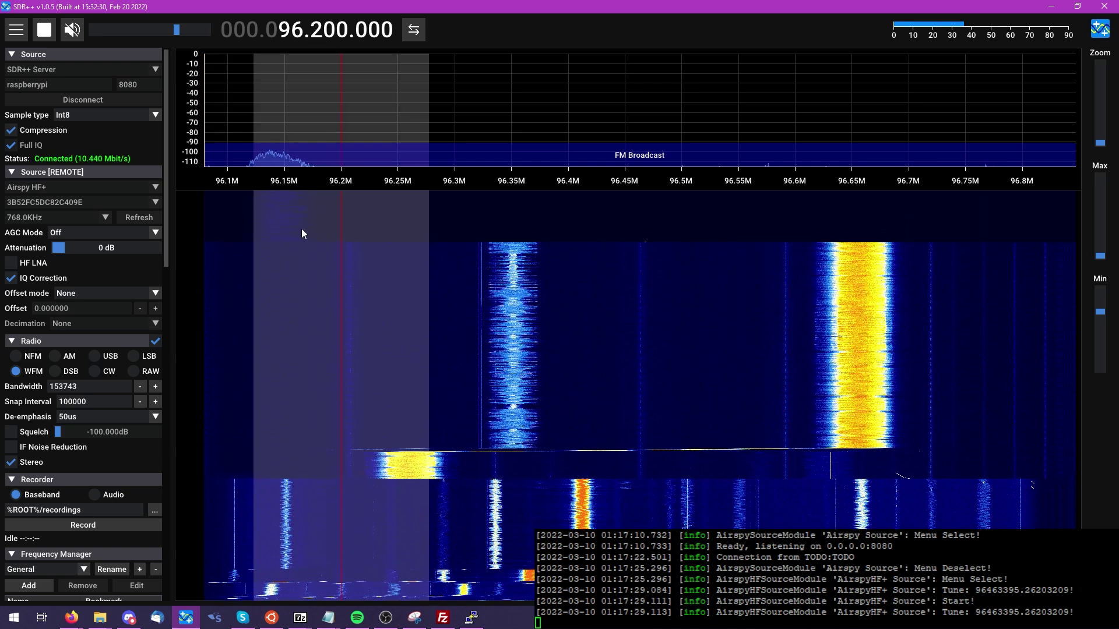
pyautogui.moveTo(395, 179); pyautogui.dragTo(483, 180)
pyautogui.click(78, 32)
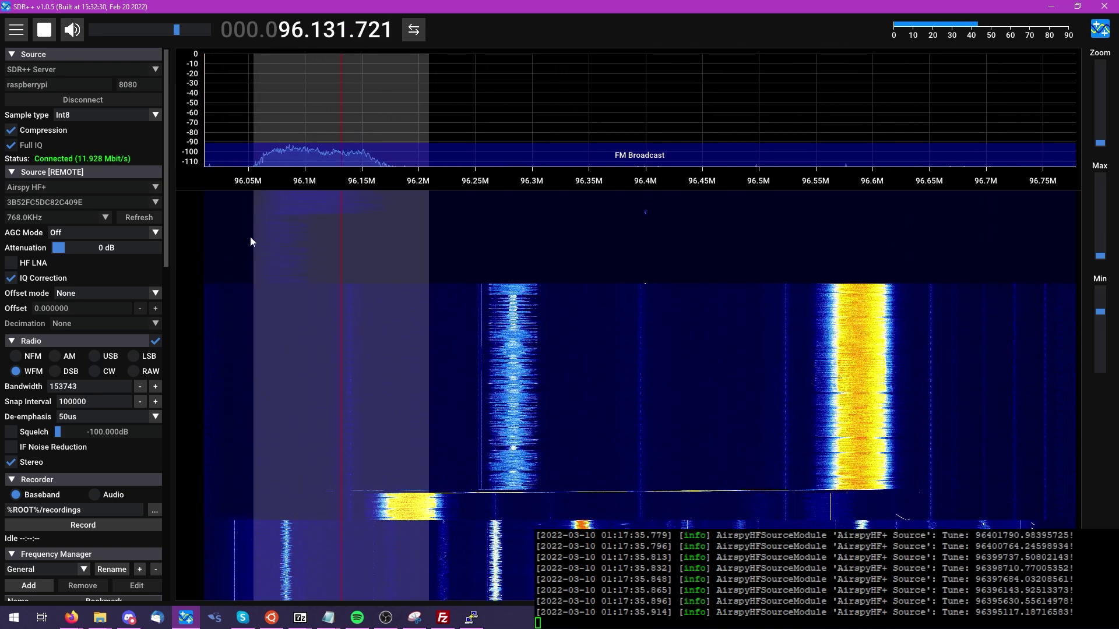
pyautogui.click(310, 132)
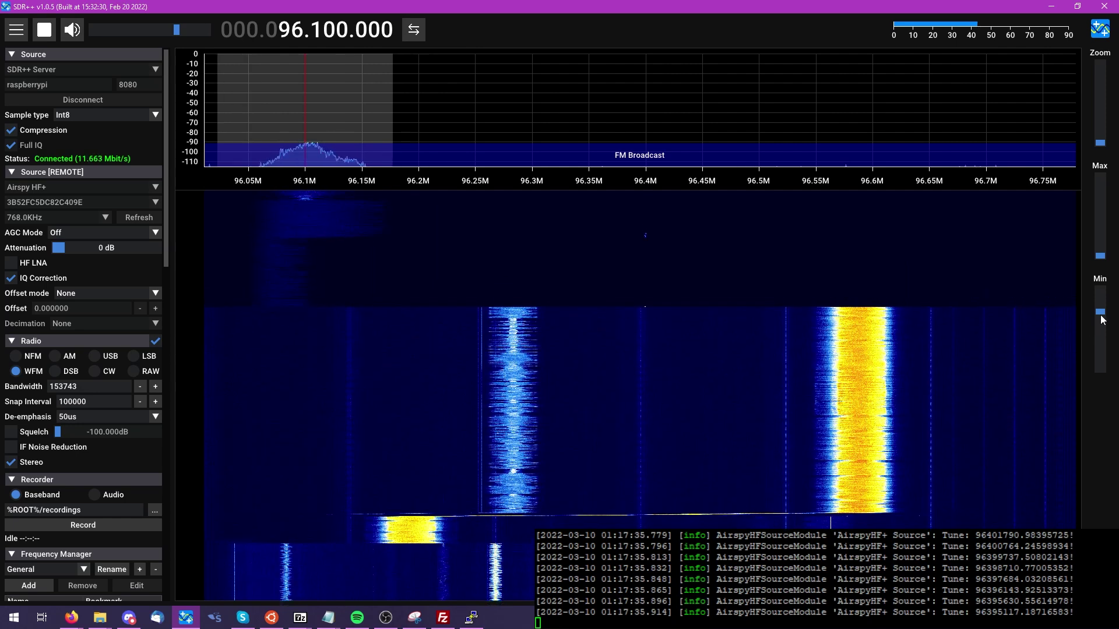
pyautogui.moveTo(1100, 312); pyautogui.dragTo(1100, 301)
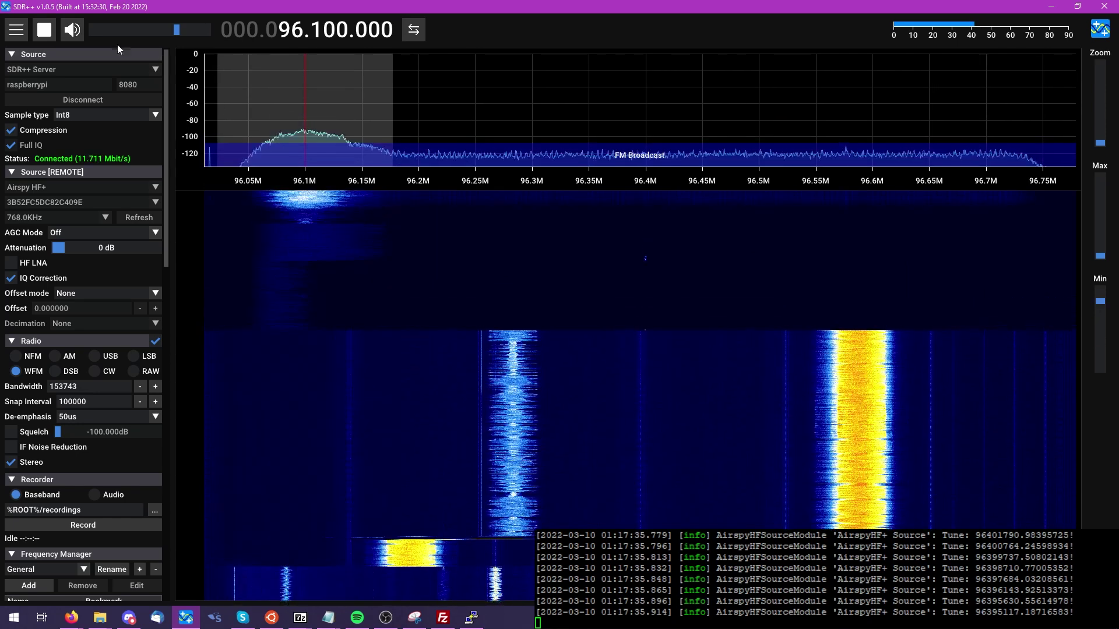
pyautogui.click(72, 29)
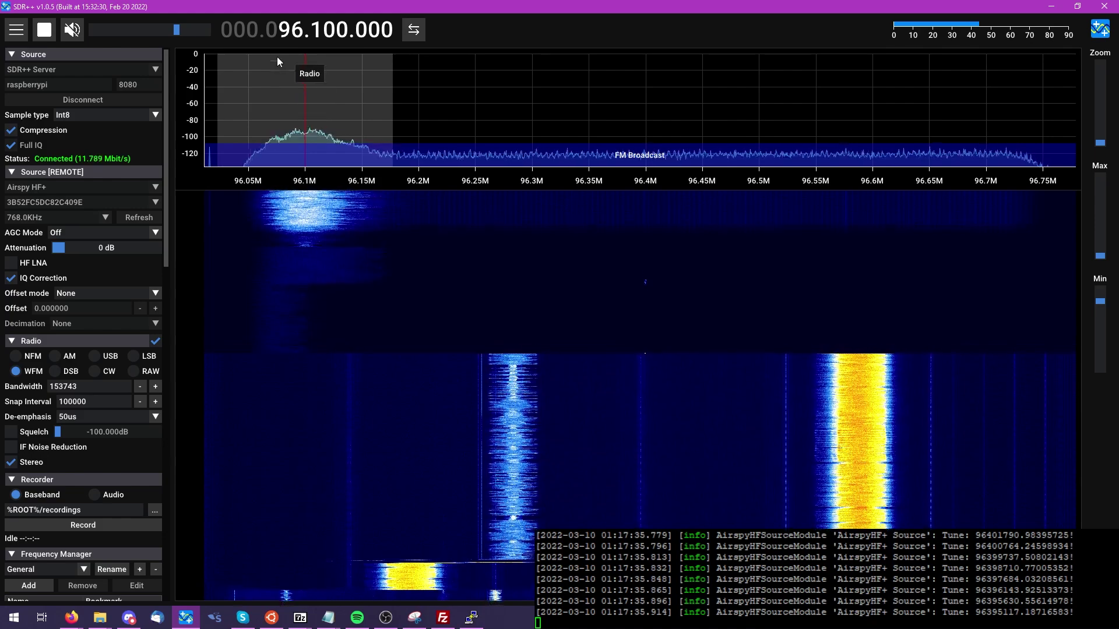
# Tune to the 4.84 MHz shortwave station in AM.
pyautogui.scroll(-6, 287, 37)
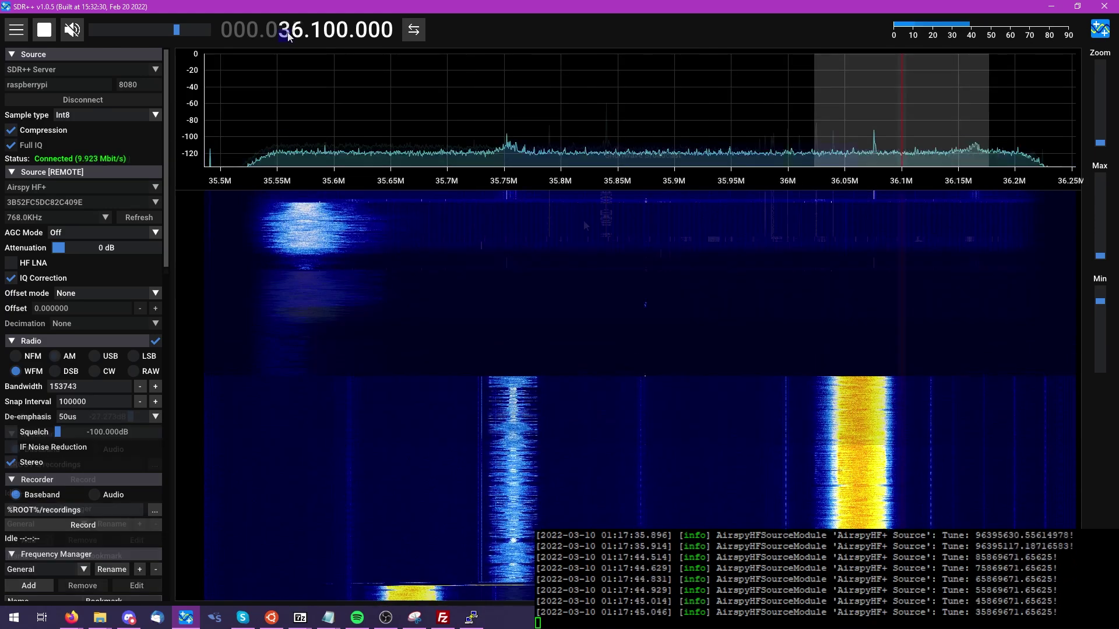
pyautogui.scroll(-4, 288, 37)
pyautogui.click(55, 356)
pyautogui.click(606, 117)
# Unmute, widen the AM bandwidth, tune through the 80m band to 3.995 MHz, and zoom out.
pyautogui.click(73, 30)
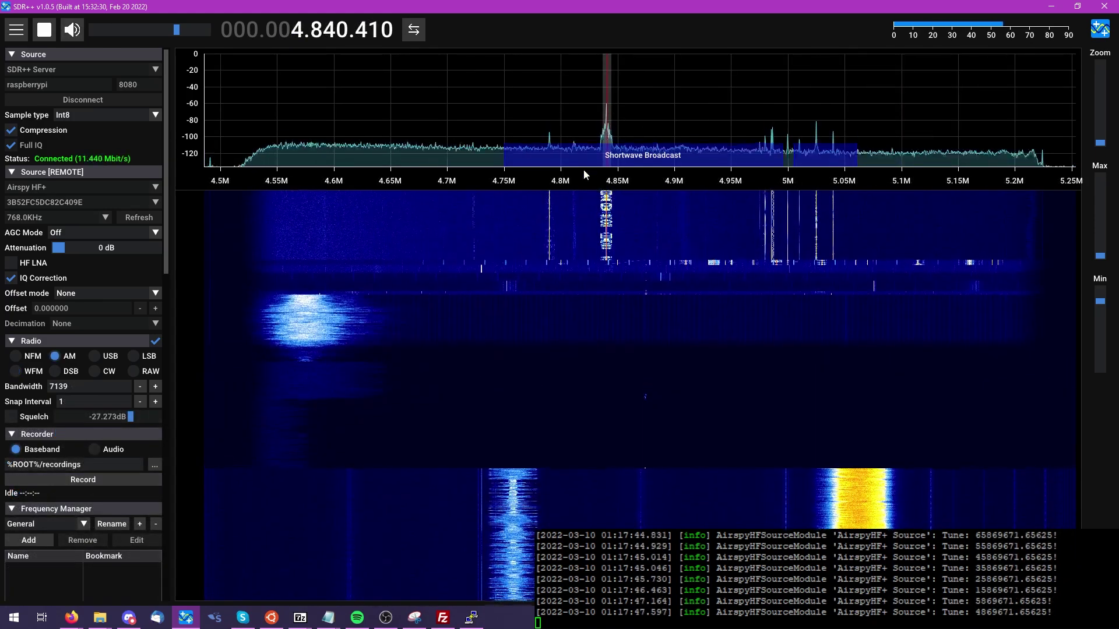
pyautogui.moveTo(610, 197); pyautogui.dragTo(774, 215)
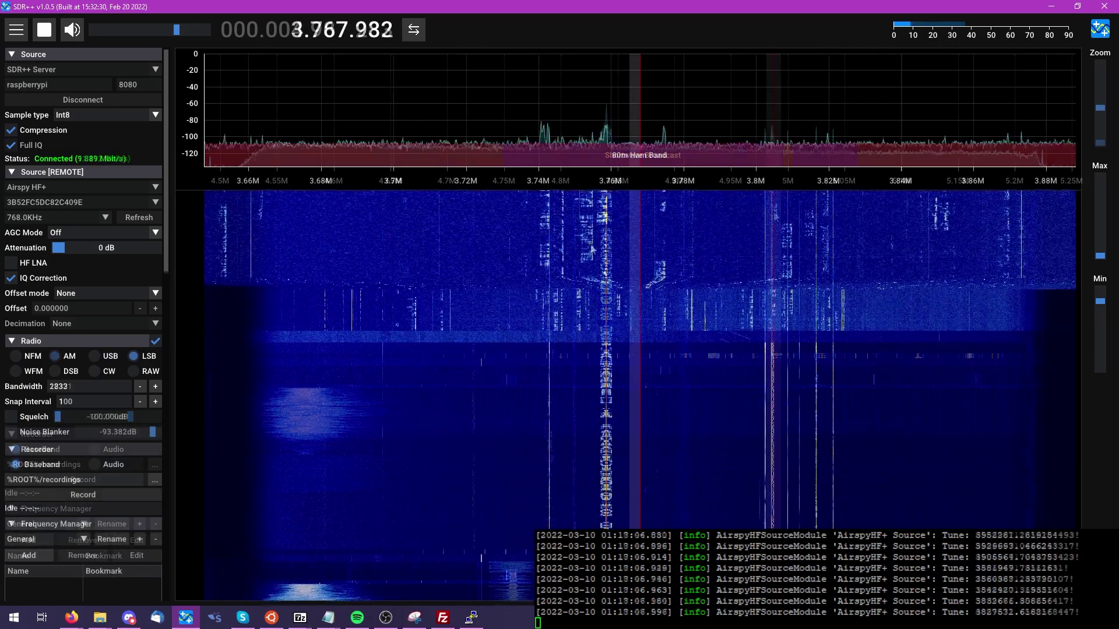
pyautogui.moveTo(636, 235); pyautogui.dragTo(606, 232)
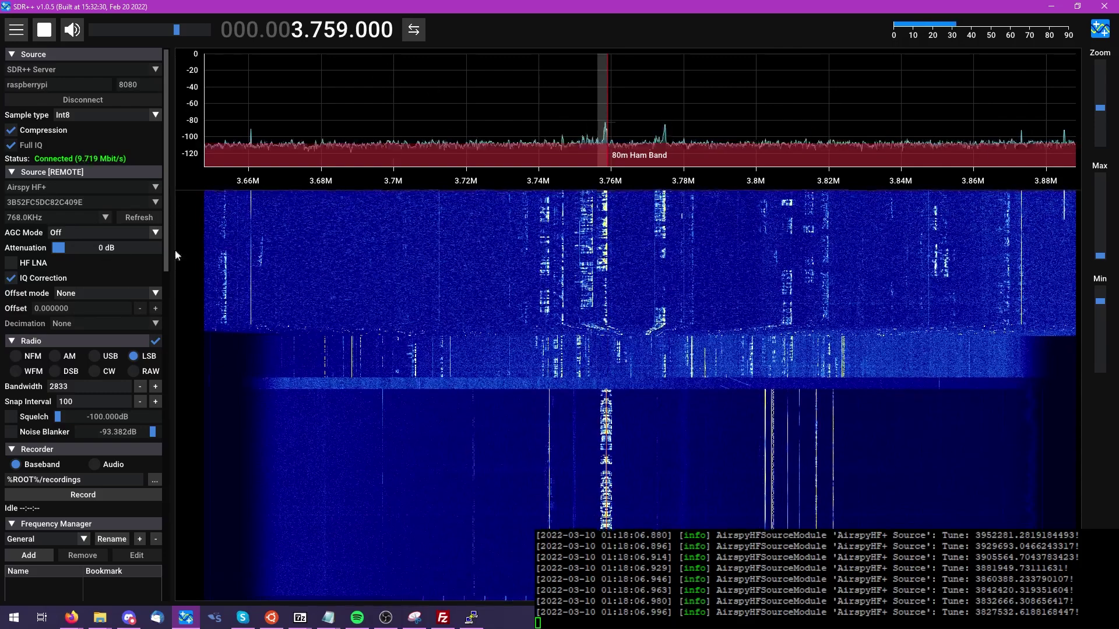
pyautogui.moveTo(607, 239)
pyautogui.mouseDown()
pyautogui.moveTo(539, 234)
pyautogui.moveTo(665, 234)
pyautogui.mouseUp()
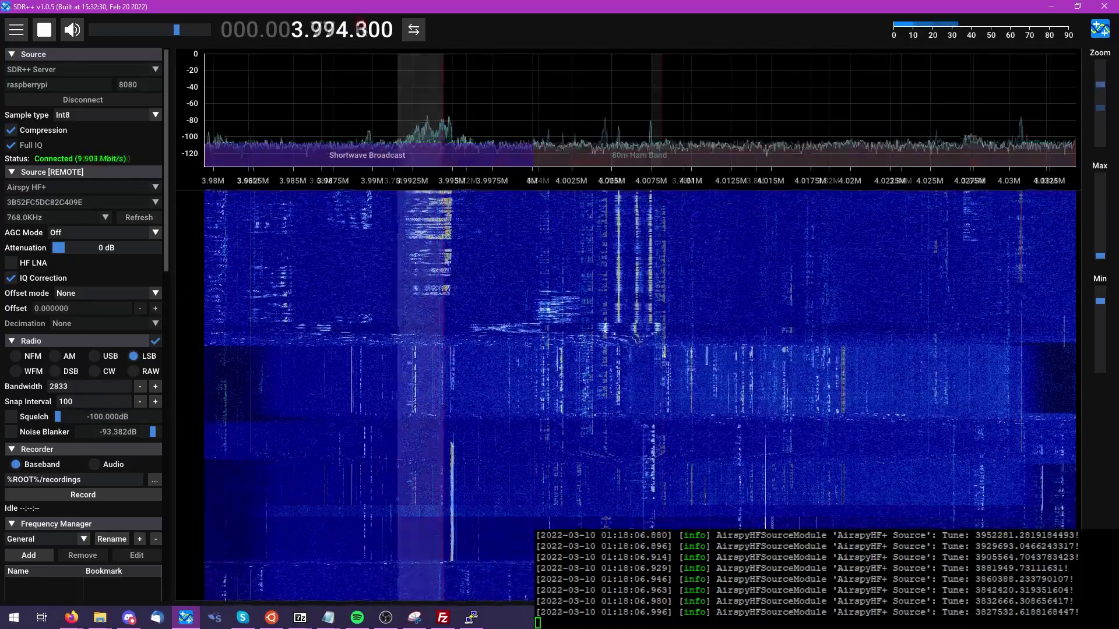
pyautogui.moveTo(442, 260); pyautogui.dragTo(454, 260)
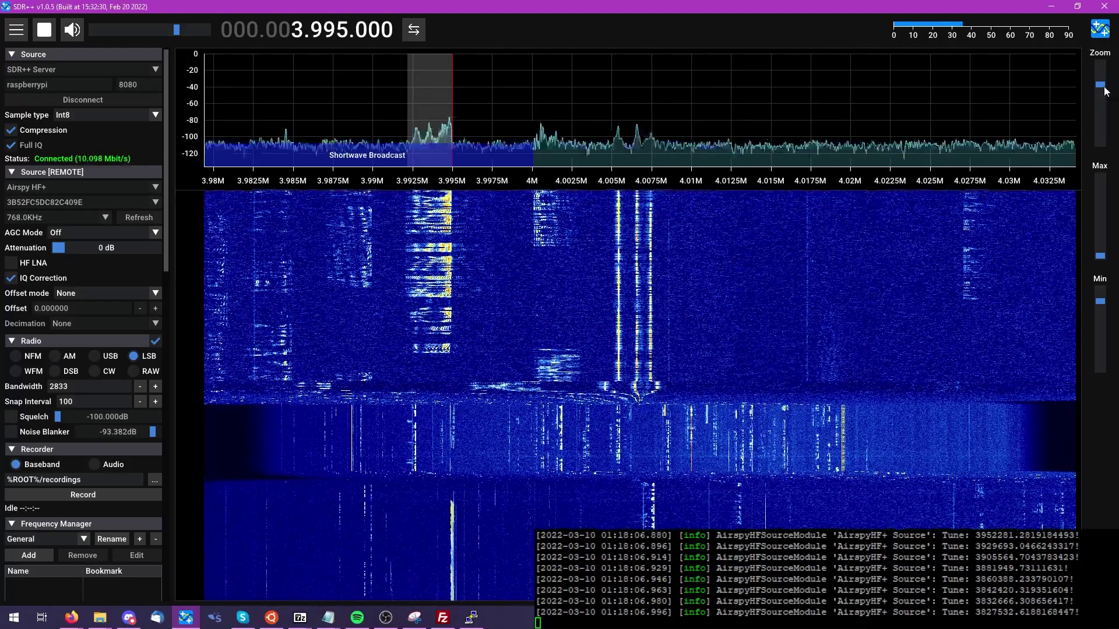
pyautogui.moveTo(1100, 85); pyautogui.dragTo(1108, 107)
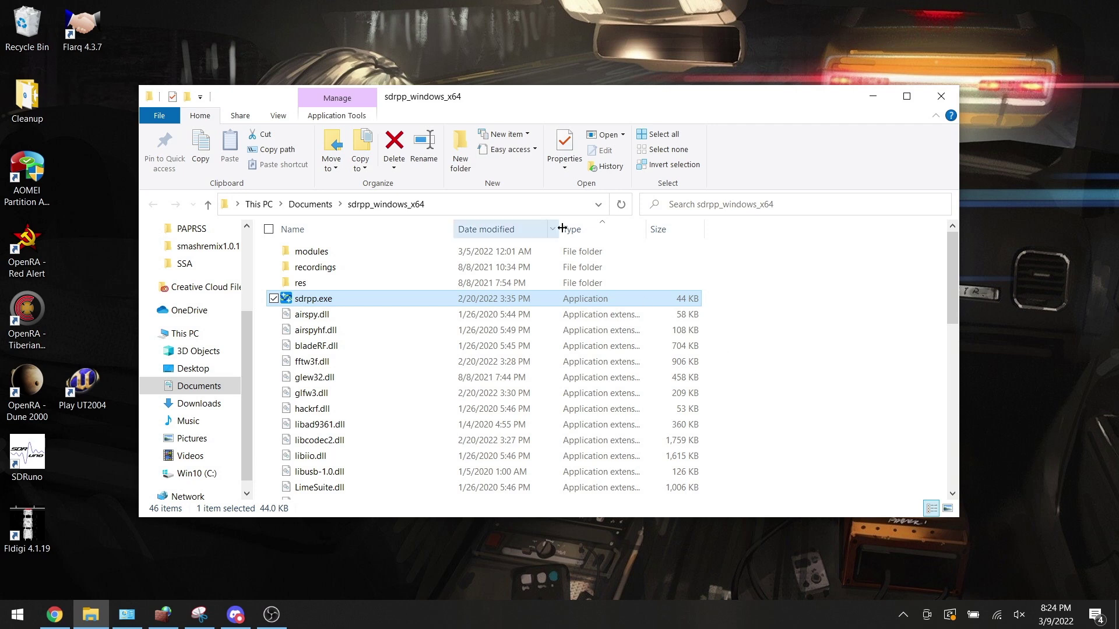
# Copy the sdrpp_windows_x64 folder's full path from the File Explorer address bar.
pyautogui.click(492, 205)
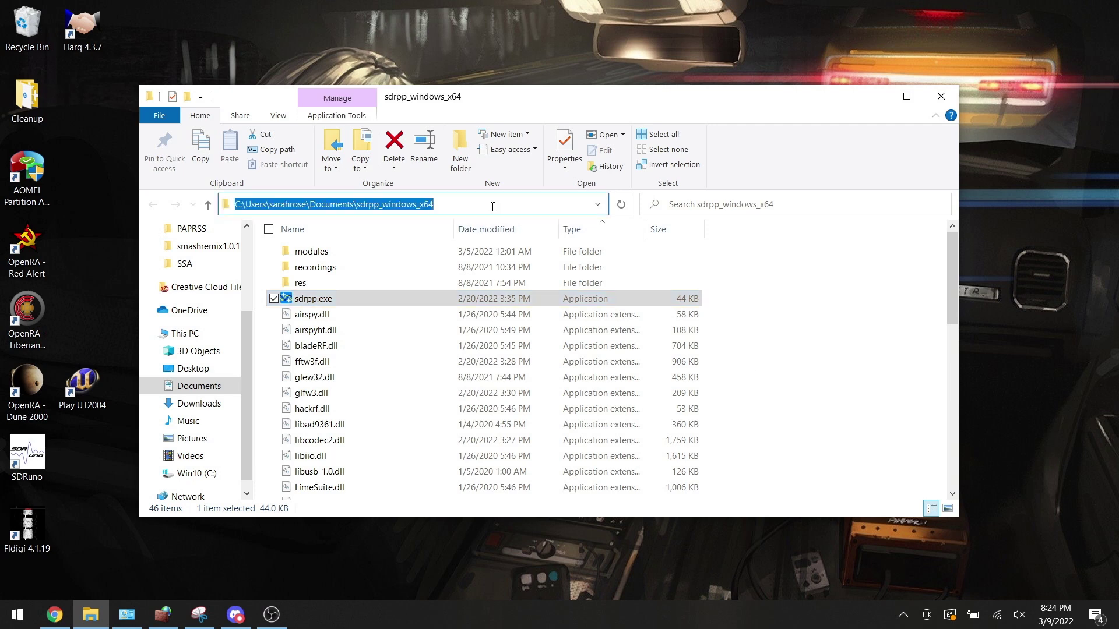
pyautogui.rightClick(492, 207)
pyautogui.click(457, 248)
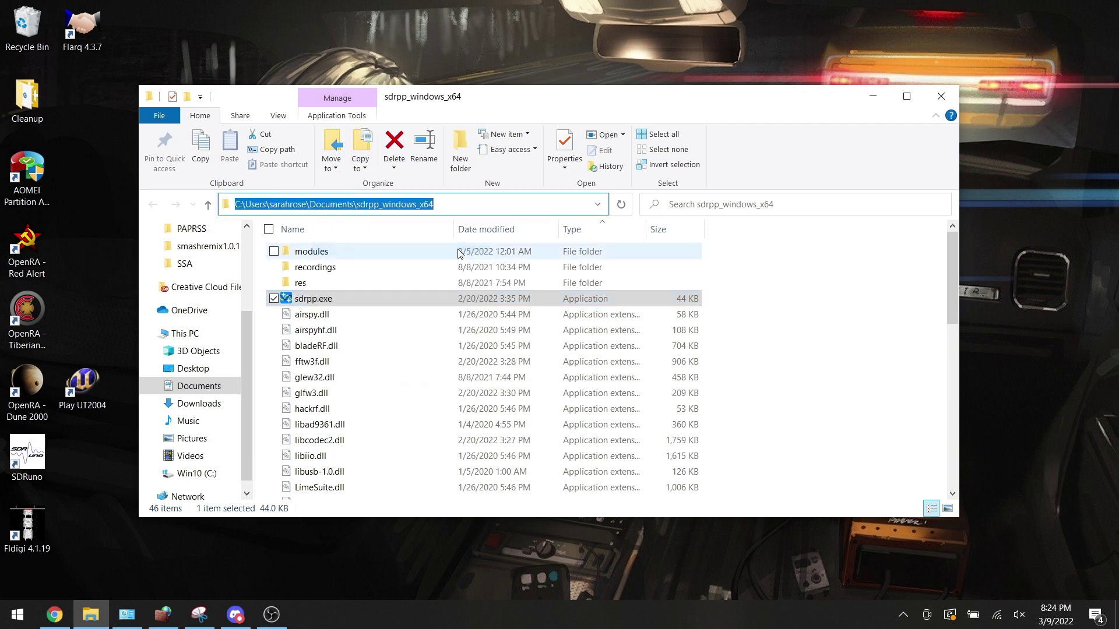
# Launch a Command Prompt by searching for cmd.
pyautogui.press('super')
pyautogui.write('cmd')
pyautogui.press('Return')
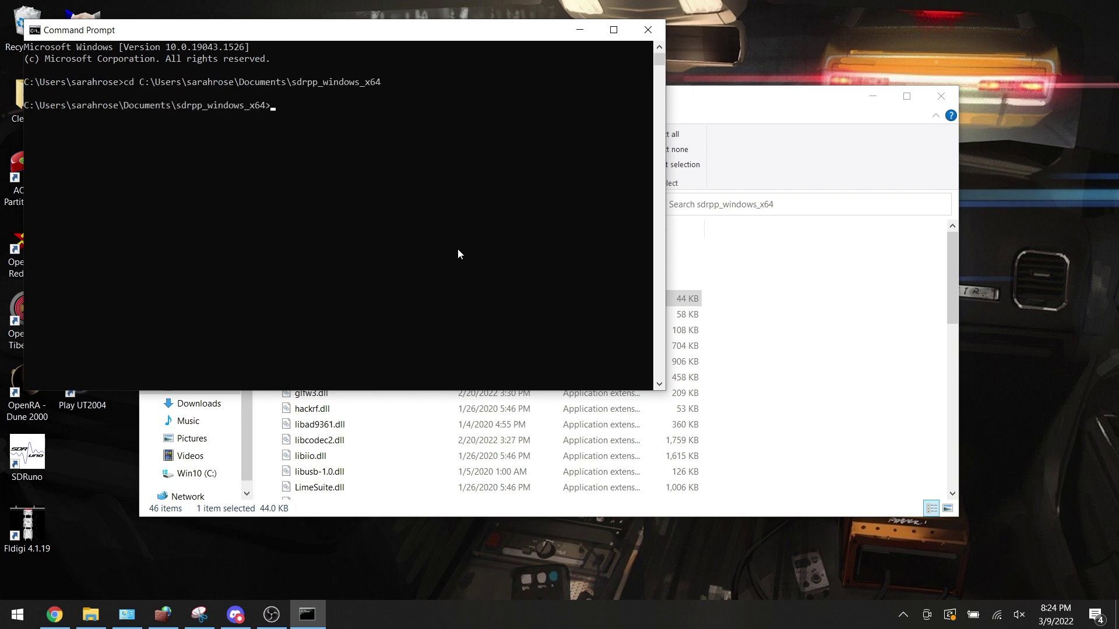
# Clear the console with cls and run sdrpp.exe --server -s -p 8080.
pyautogui.write('clear')
pyautogui.press('Return')
pyautogui.write('cls')
pyautogui.press('Return')
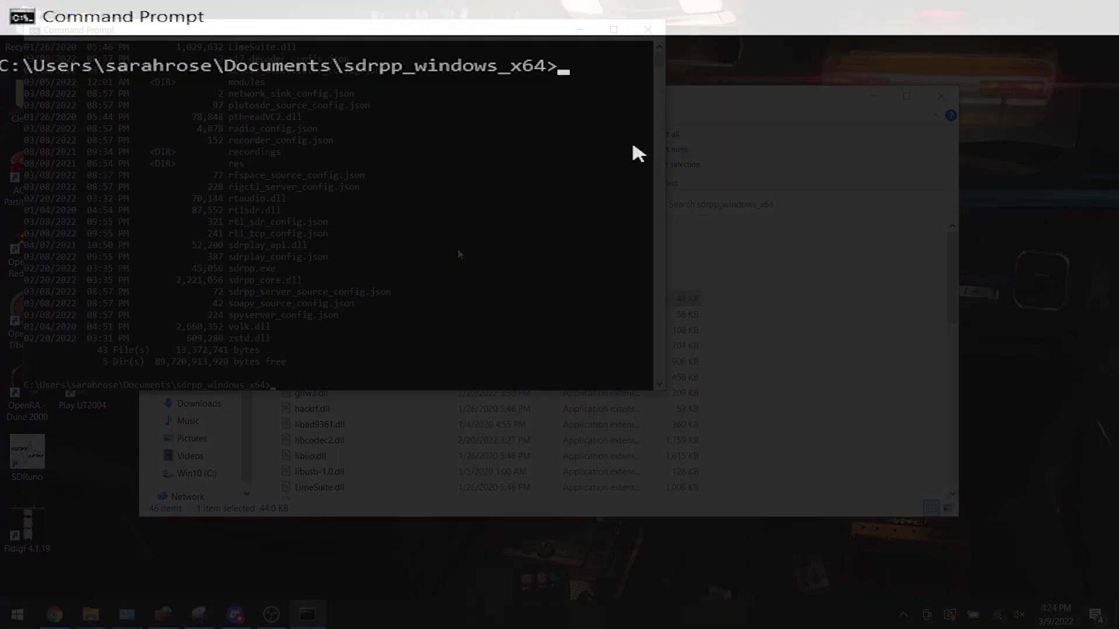
pyautogui.write('sdrpp.exe')
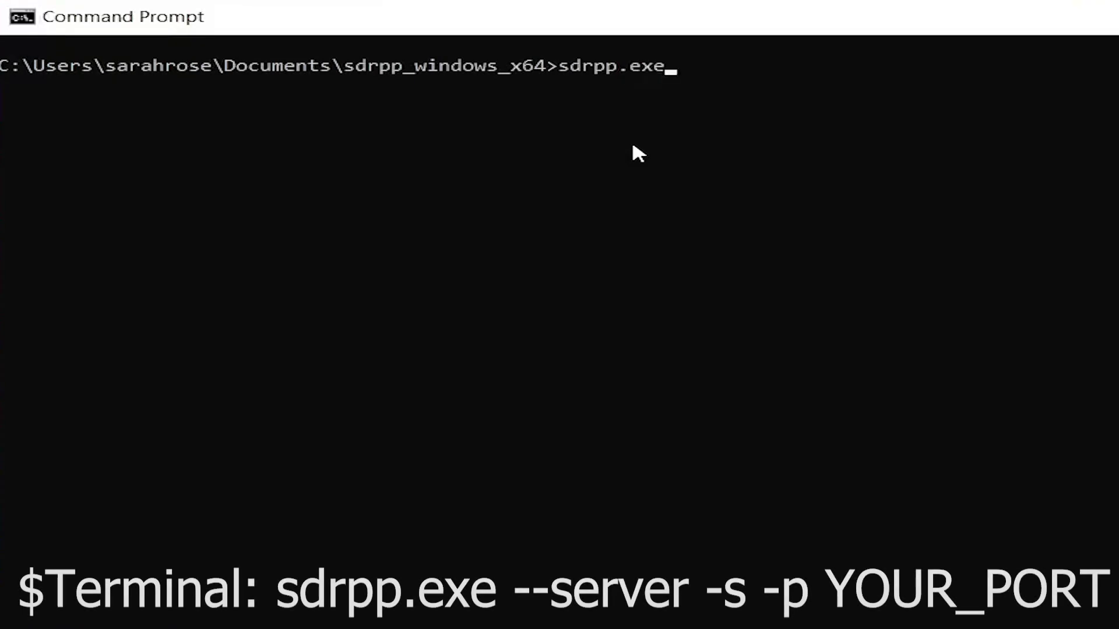
pyautogui.write(' --serv')
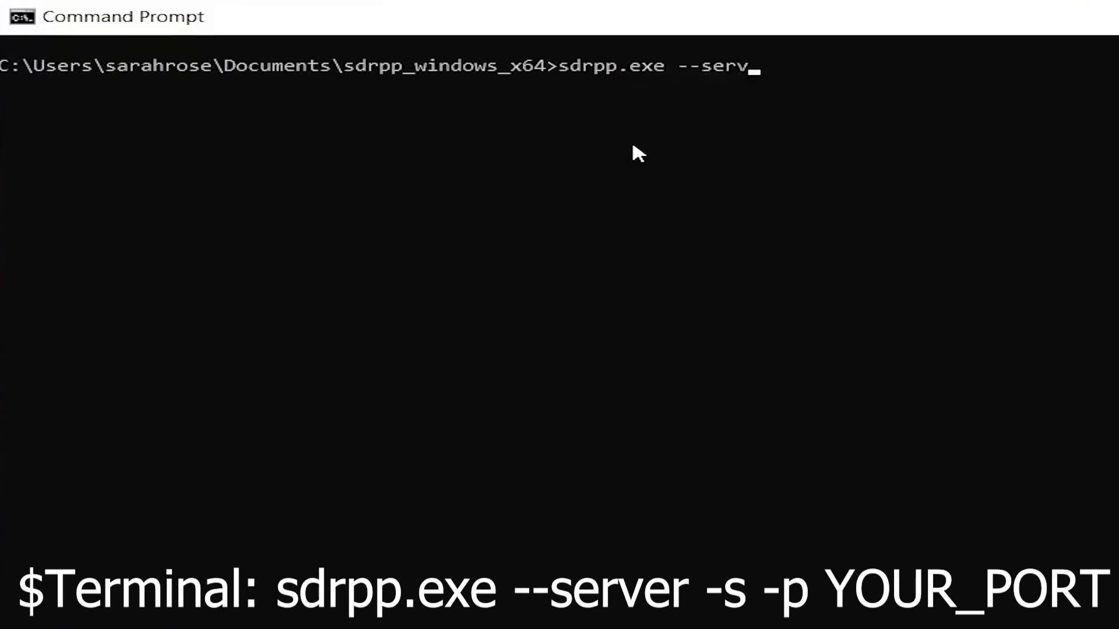
pyautogui.write('er -s -')
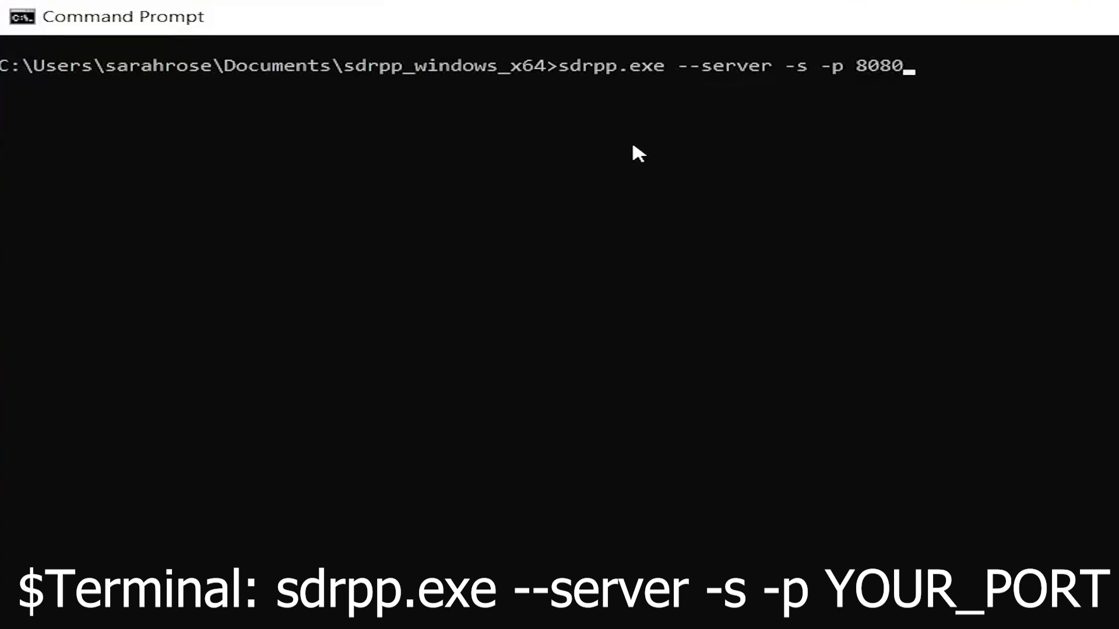
pyautogui.write('p 8080')
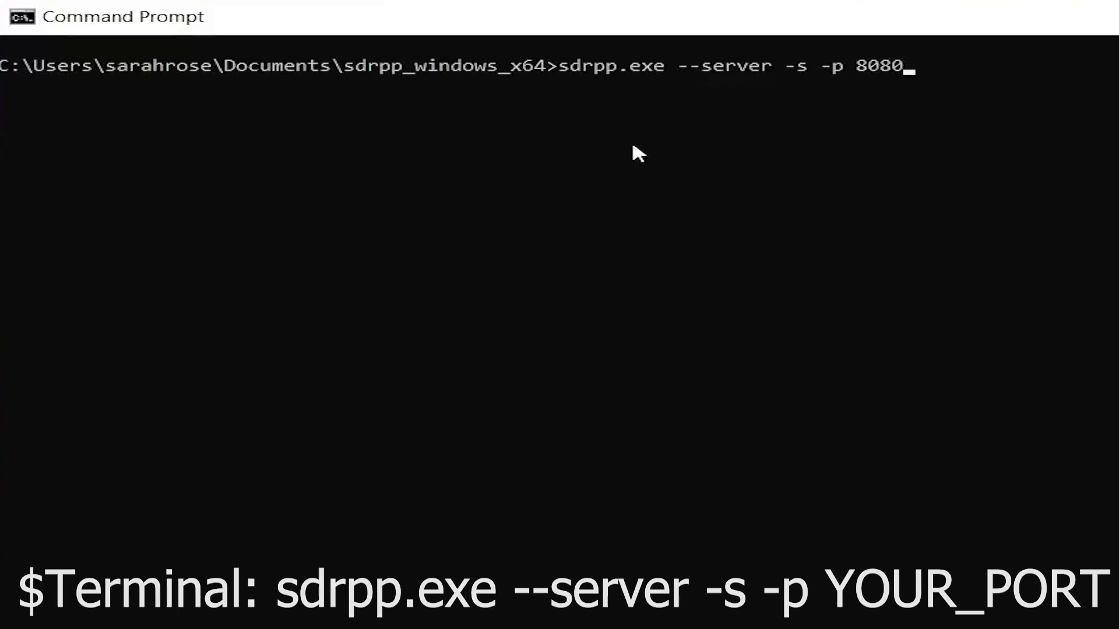
pyautogui.press('Return')
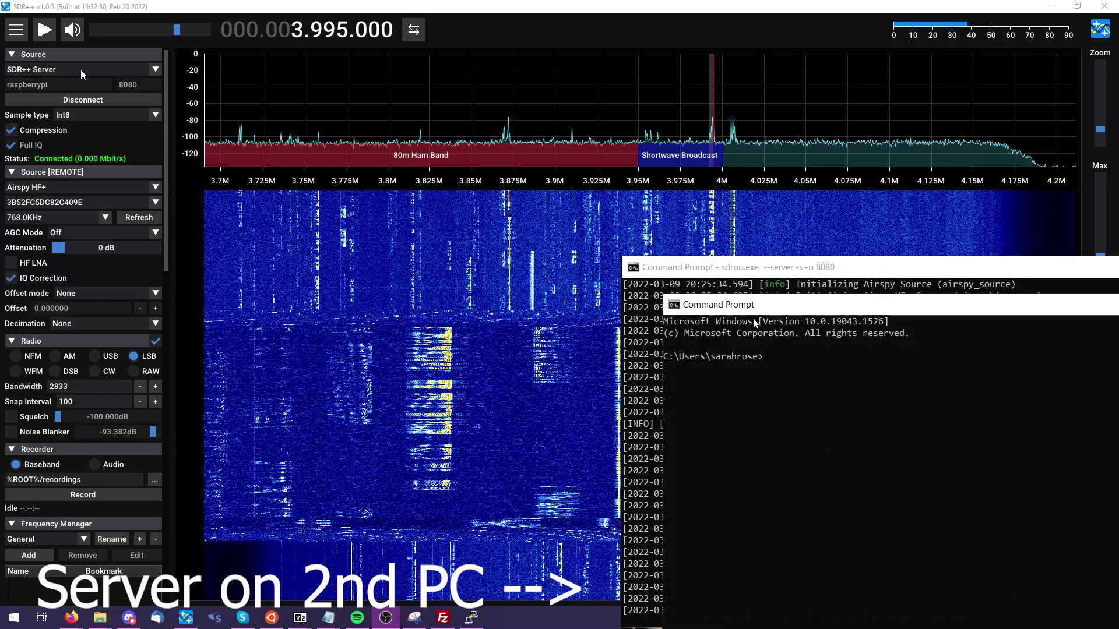
# Run ipconfig on the server PC to get 192.168.1.206, then untick IF AGC in SDR++.
pyautogui.moveTo(764, 323); pyautogui.dragTo(736, 309)
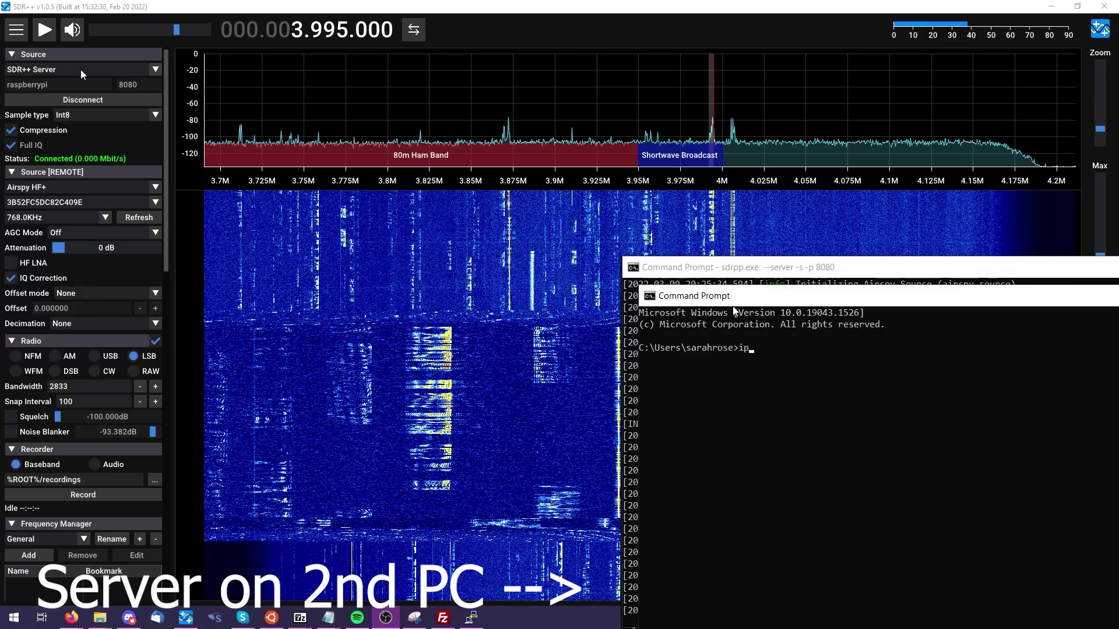
pyautogui.write('ipconfig')
pyautogui.press('Return')
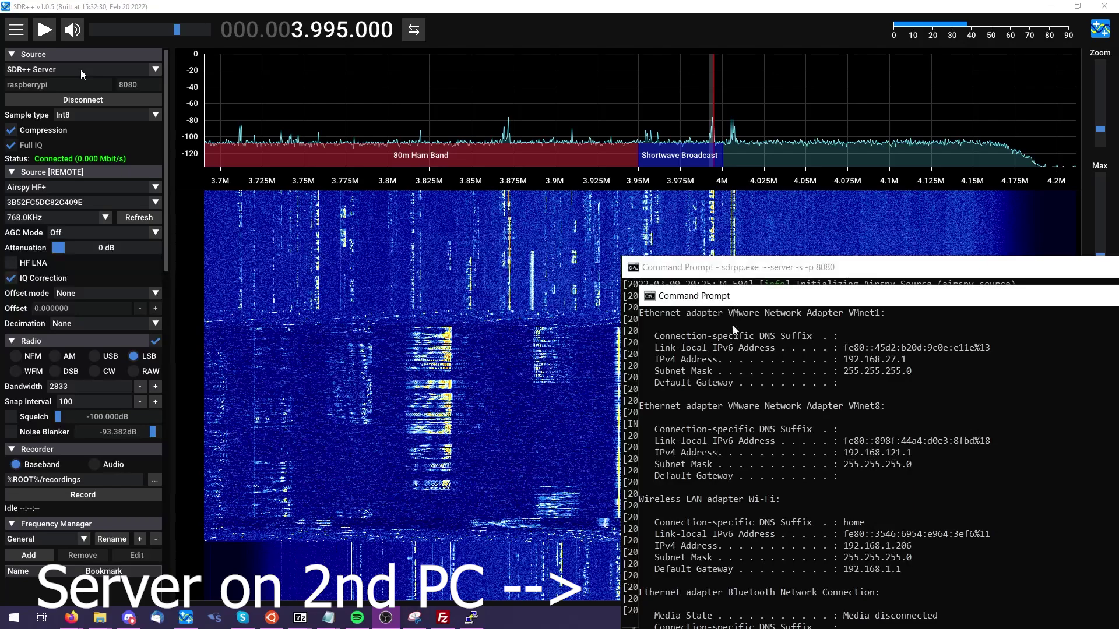
pyautogui.doubleClick(875, 550)
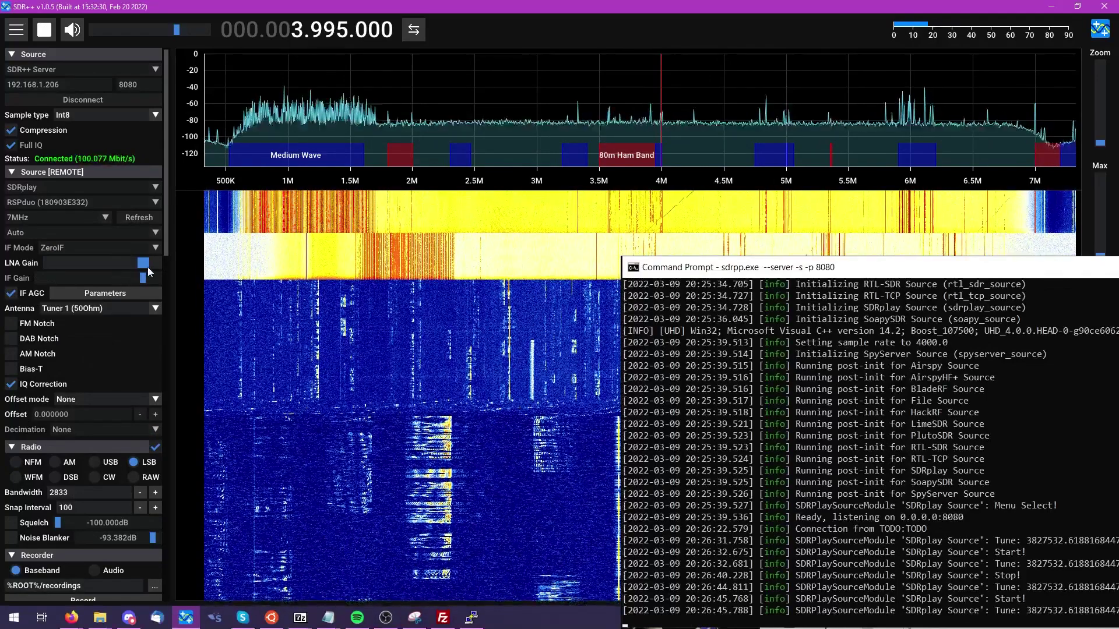
pyautogui.click(42, 289)
# Lower the IF gain, then write Raspberry Pi OS (32-bit) to the SD card reader.
pyautogui.moveTo(142, 278); pyautogui.dragTo(119, 280)
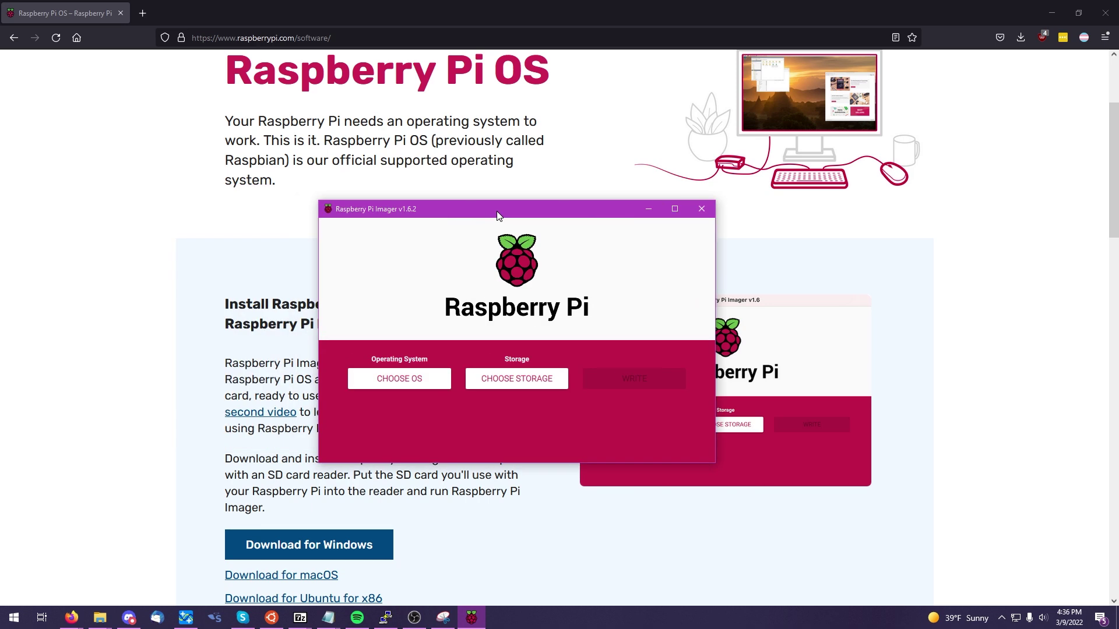
pyautogui.click(414, 380)
pyautogui.click(455, 269)
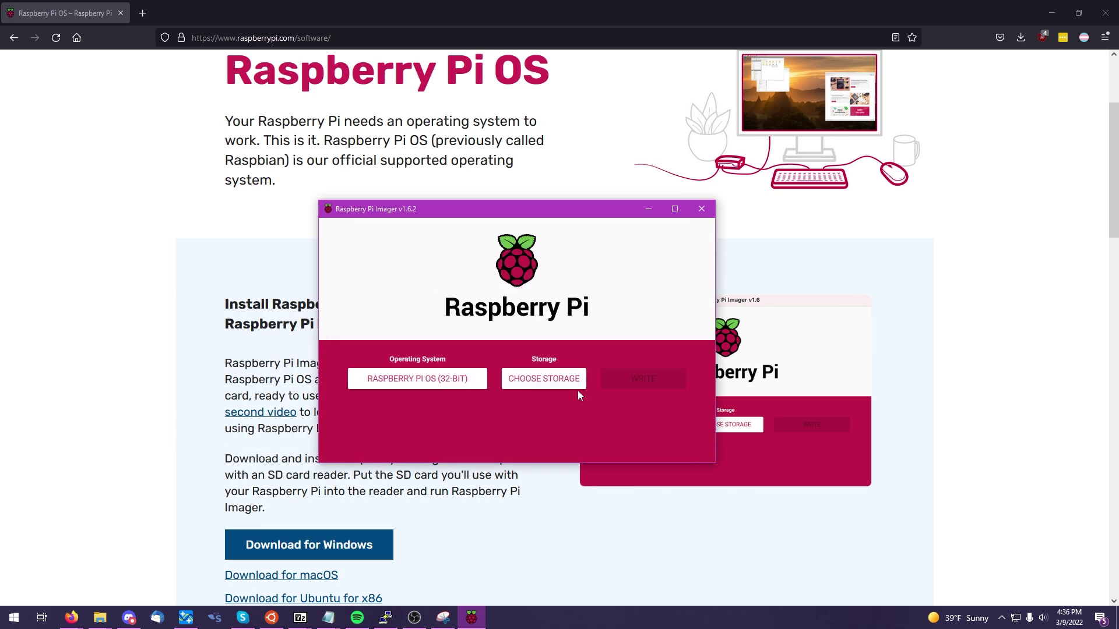
pyautogui.click(544, 378)
pyautogui.click(517, 274)
pyautogui.click(532, 383)
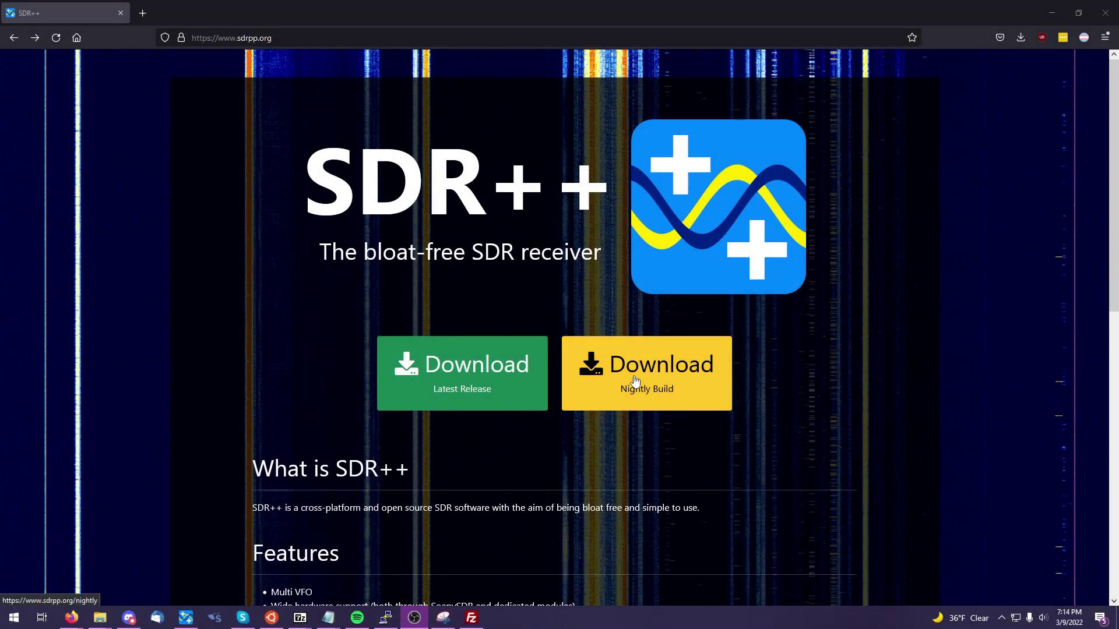
# Open the nightly build artifacts, cancel the sdrpp_raspios_bullseye_armhf download, and close PuTTY.
pyautogui.click(635, 380)
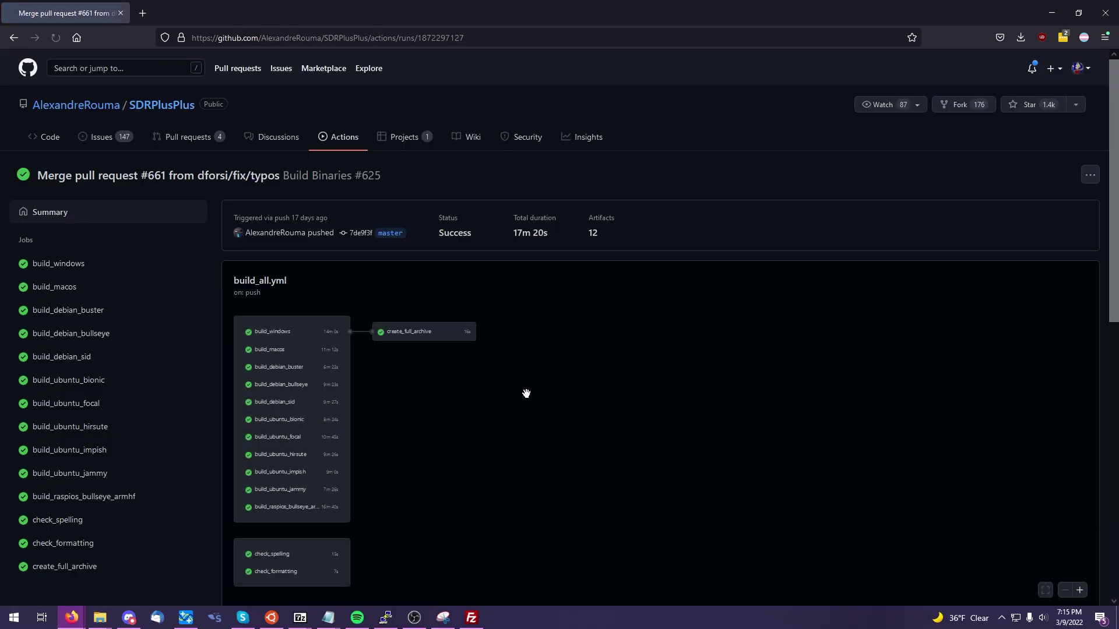
pyautogui.scroll(-10, 219, 460)
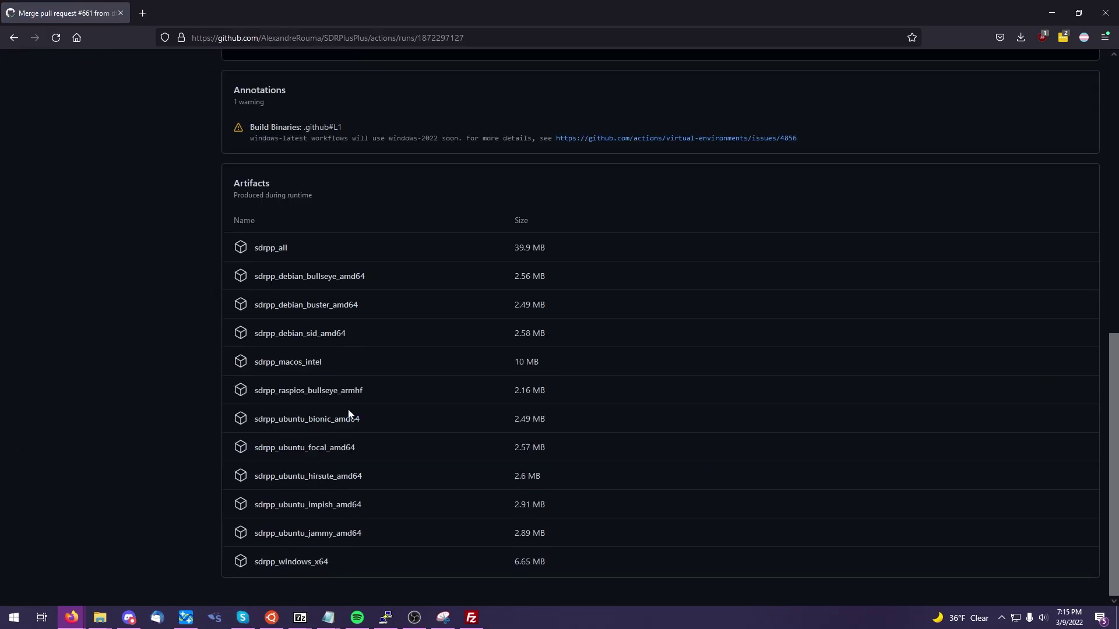
pyautogui.moveTo(378, 394); pyautogui.dragTo(247, 391)
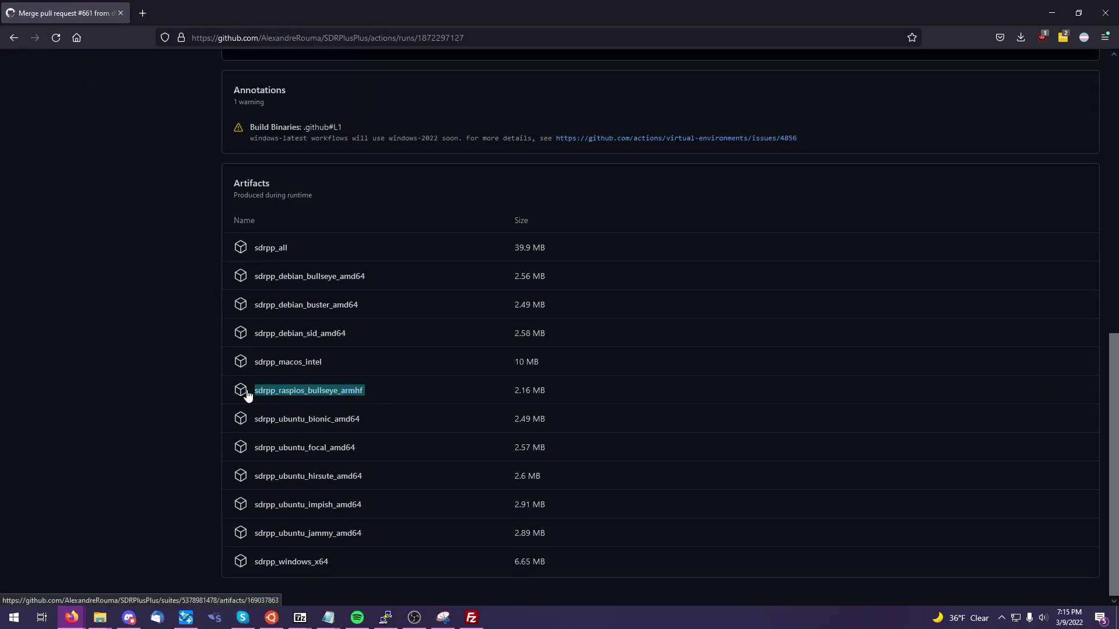
pyautogui.click(283, 394)
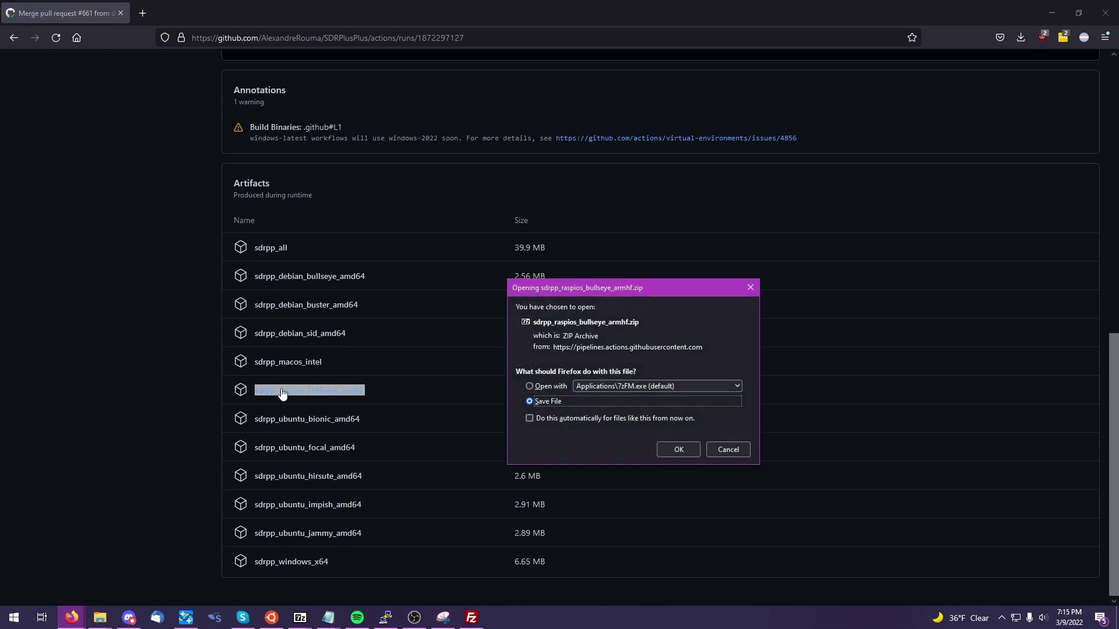
pyautogui.click(740, 446)
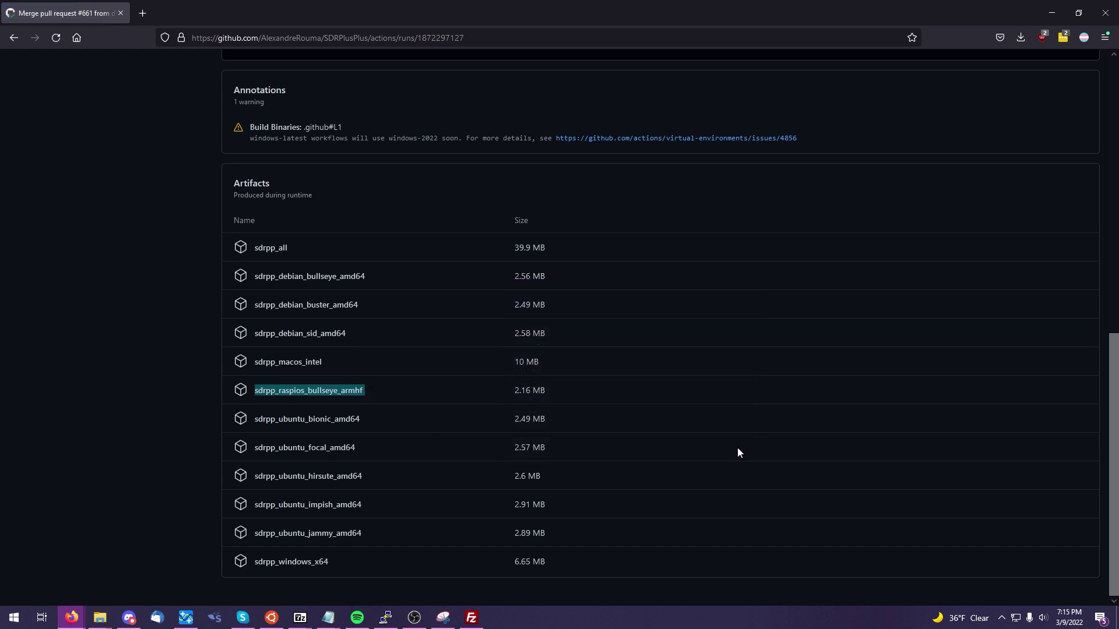
pyautogui.rightClick(385, 617)
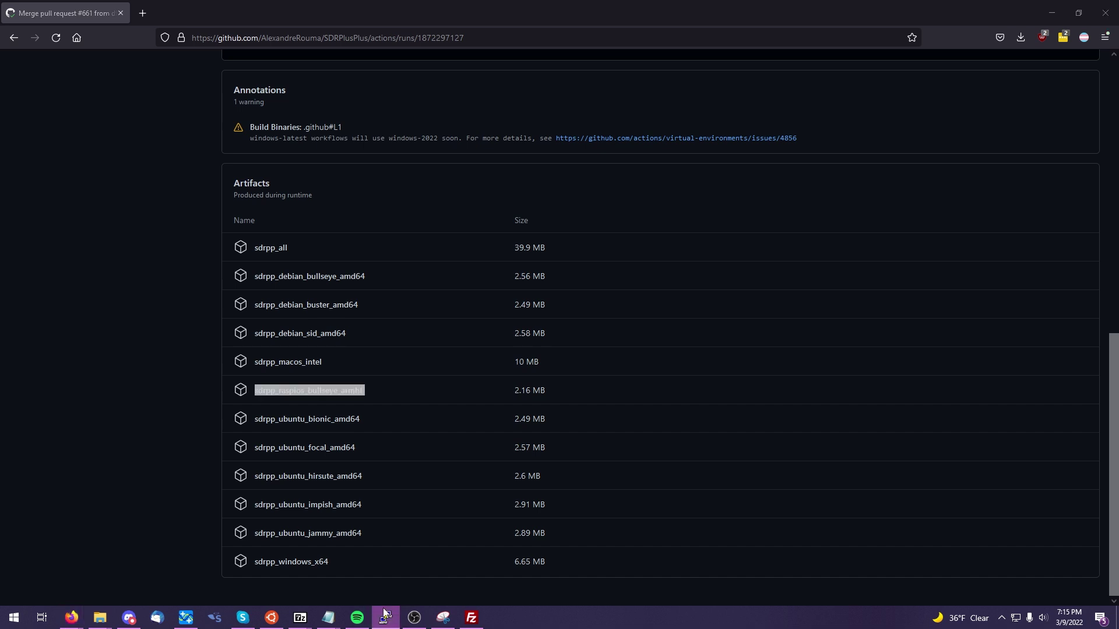
pyautogui.click(384, 592)
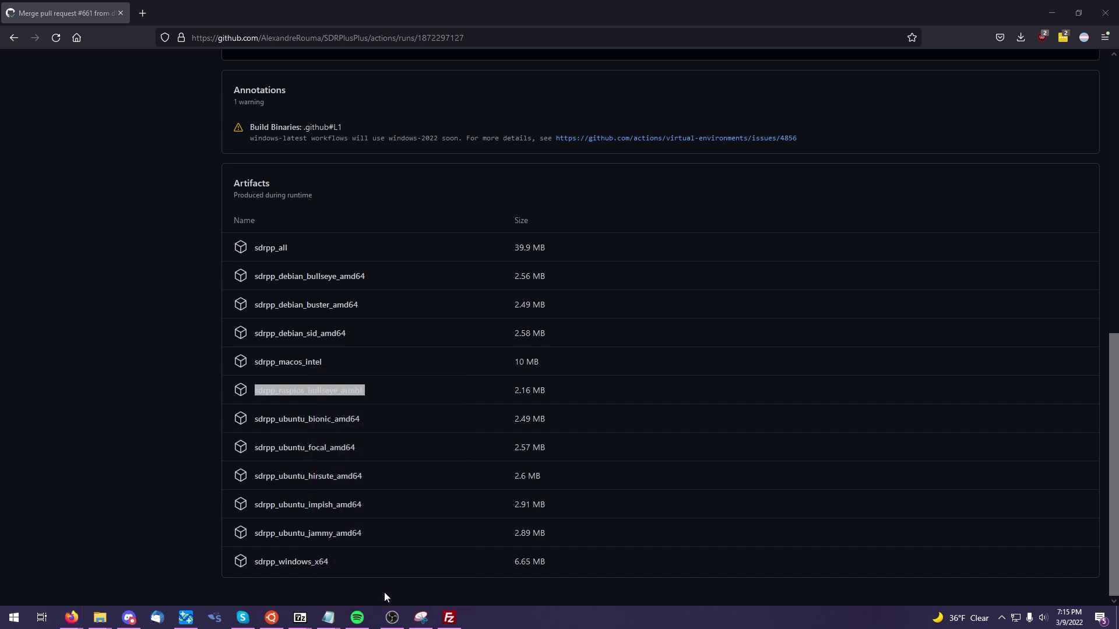
# Quickconnect FileZilla to the Raspberry Pi over SFTP on port 22.
pyautogui.click(442, 618)
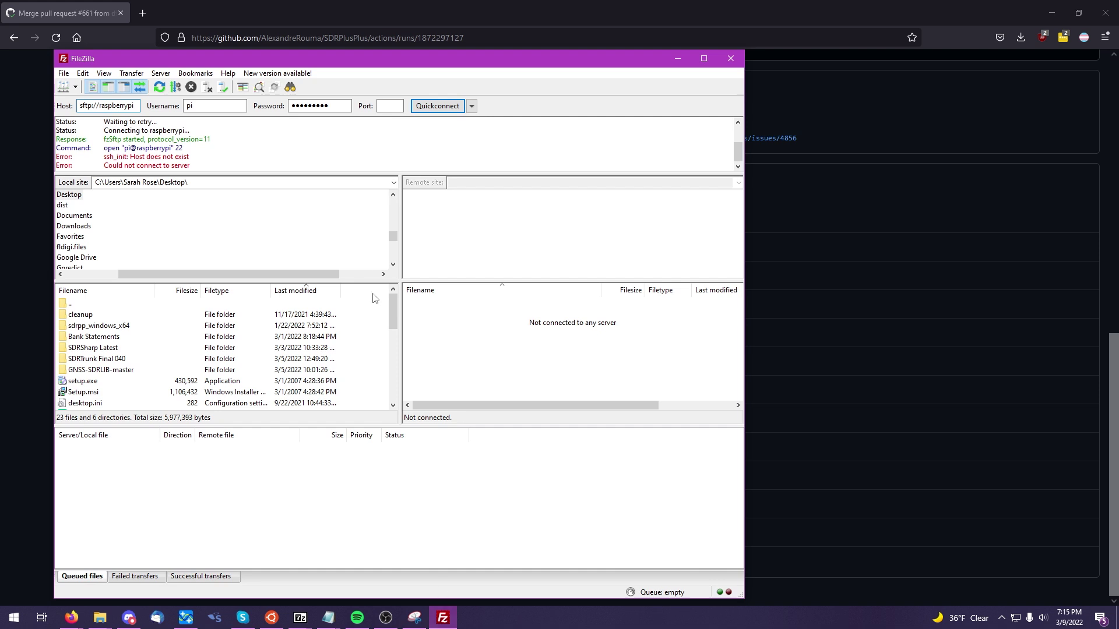
pyautogui.click(390, 109)
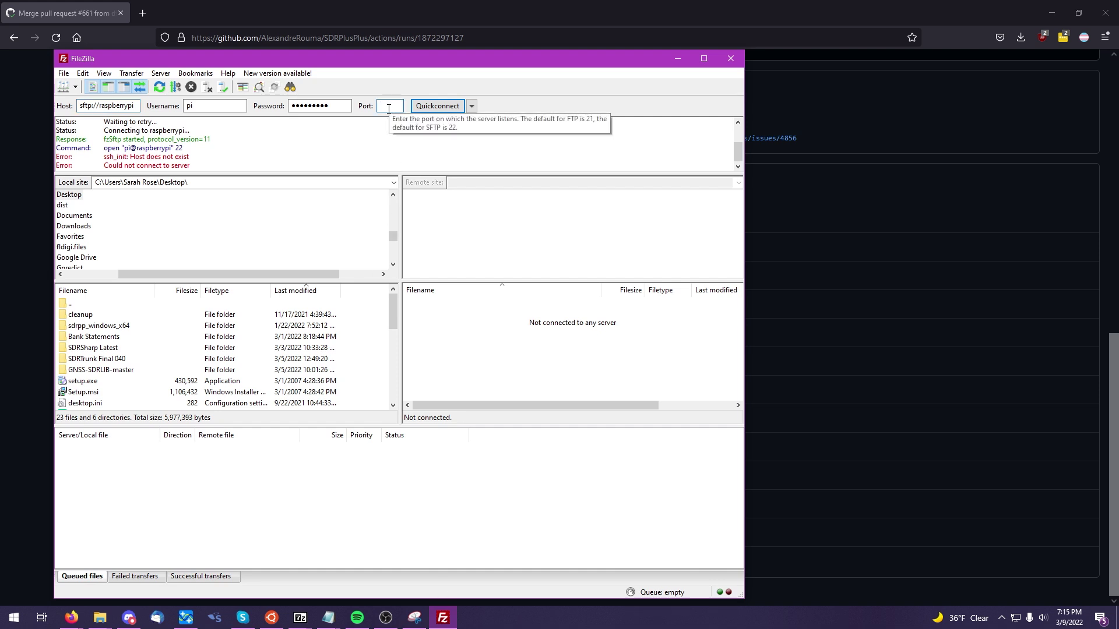
pyautogui.write('22')
pyautogui.click(424, 109)
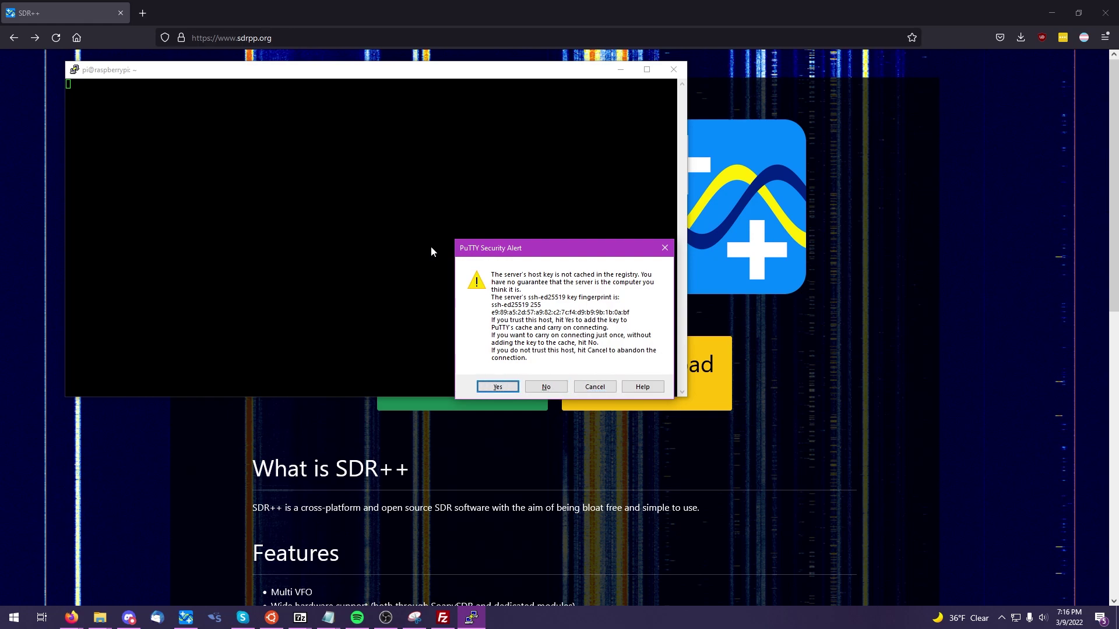
# Accept the host key, log in as pi with the password, and run sudo apt update.
pyautogui.press('Return')
pyautogui.write('pi')
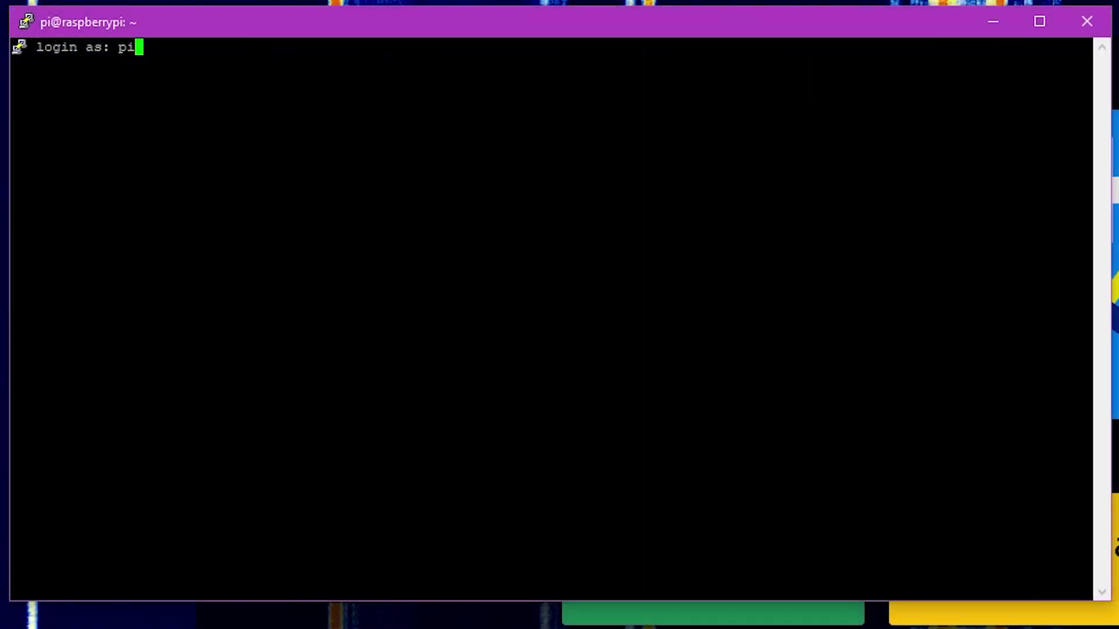
pyautogui.press('Return')
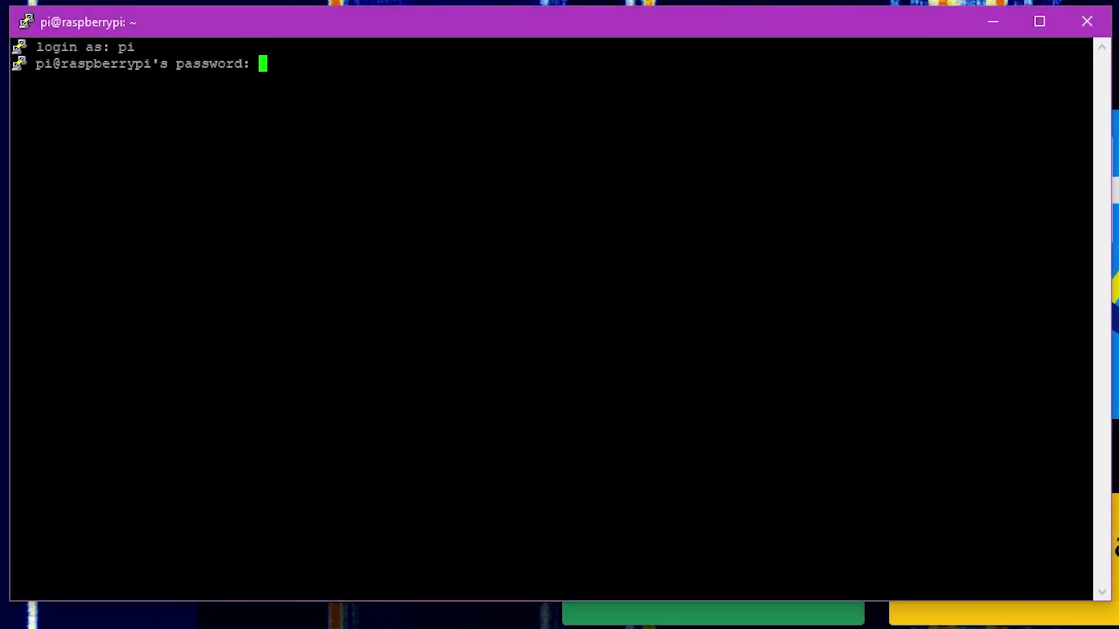
pyautogui.press('Return')
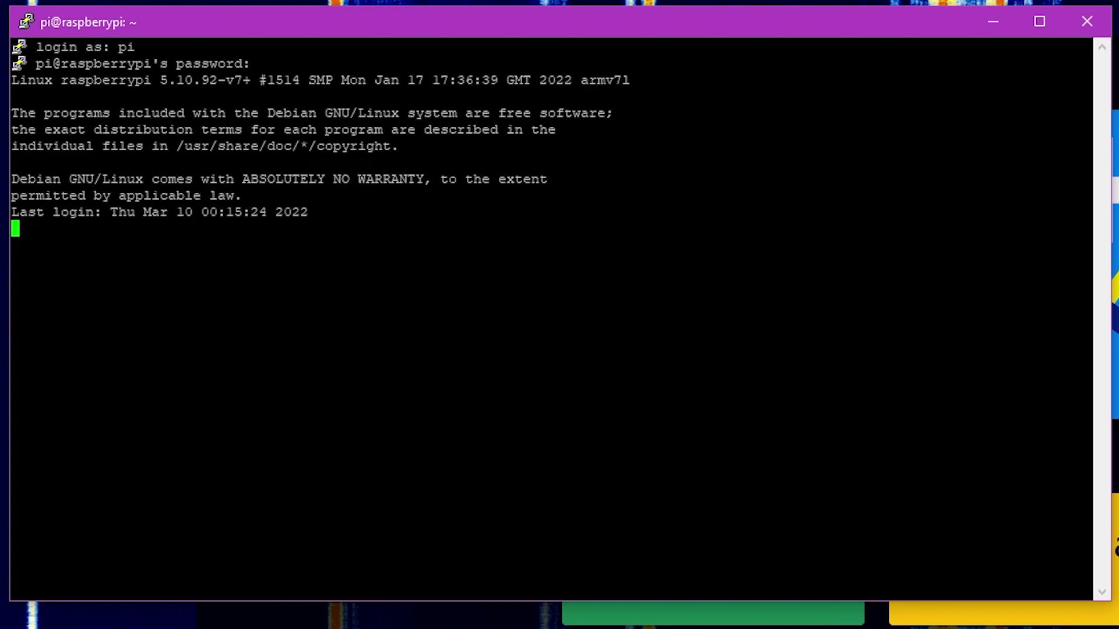
pyautogui.write('sudo apt update')
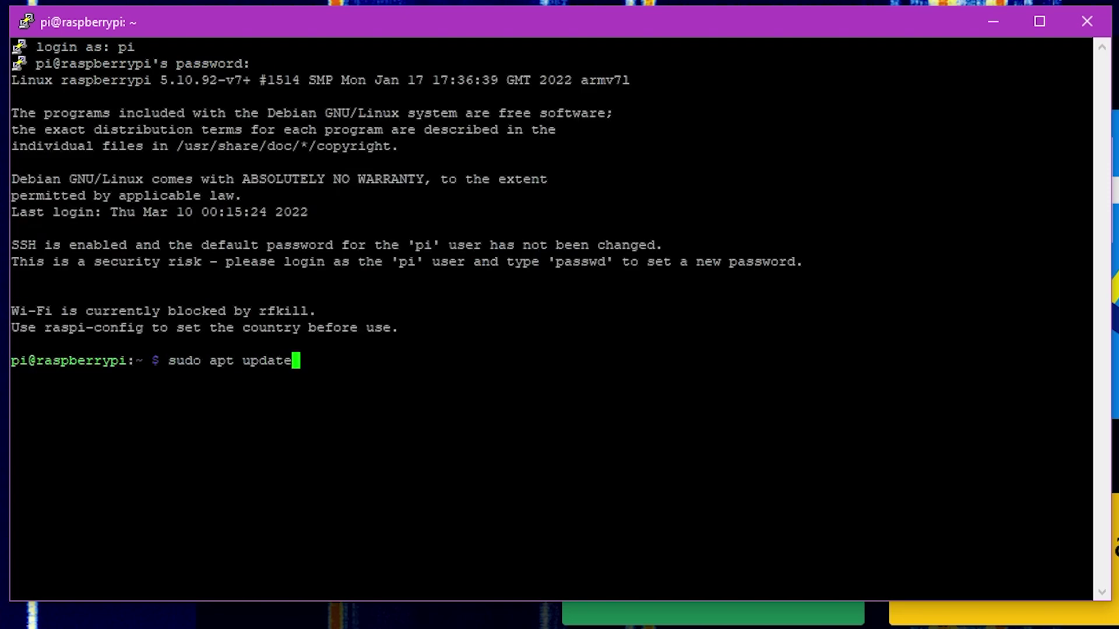
pyautogui.press('Return')
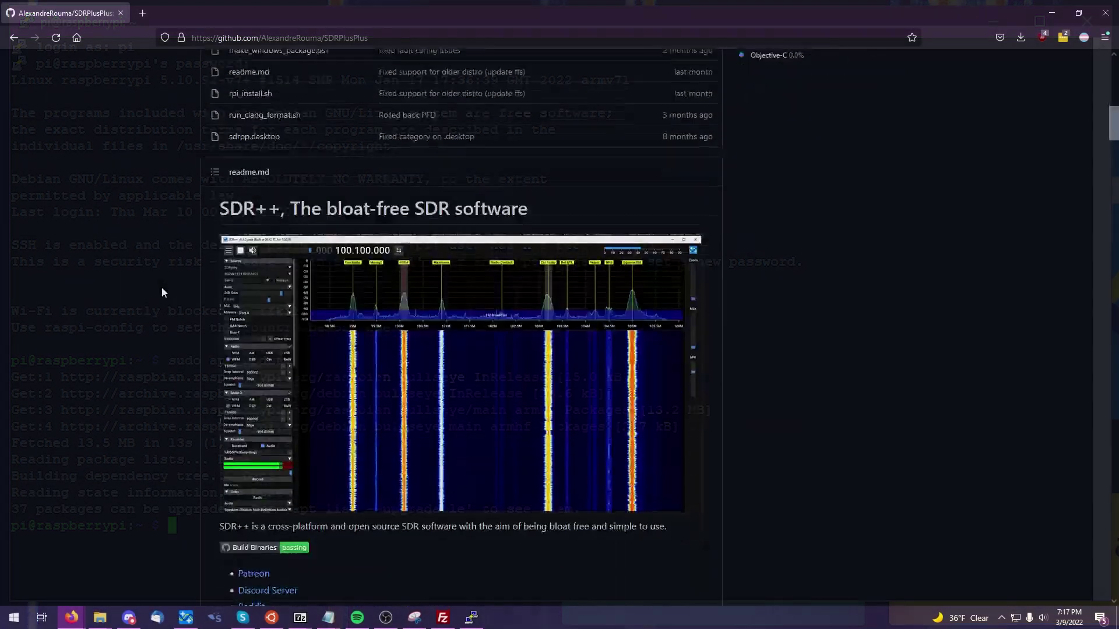
# Copy the Debian apt install dependency command from the SDR++ readme.
pyautogui.scroll(-5, 163, 286)
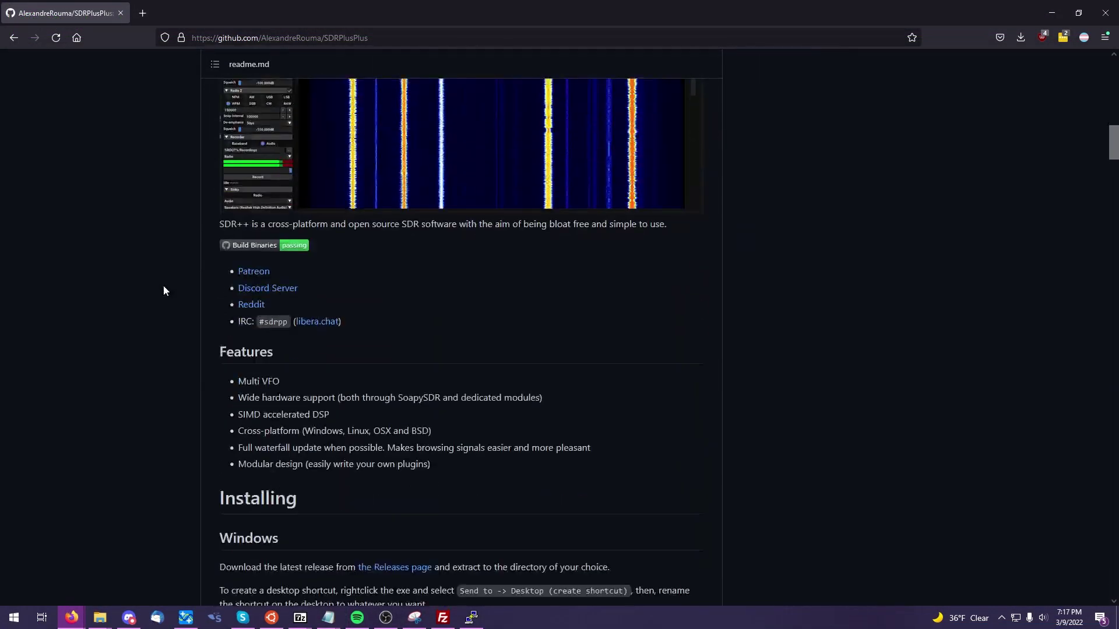
pyautogui.scroll(-8, 215, 326)
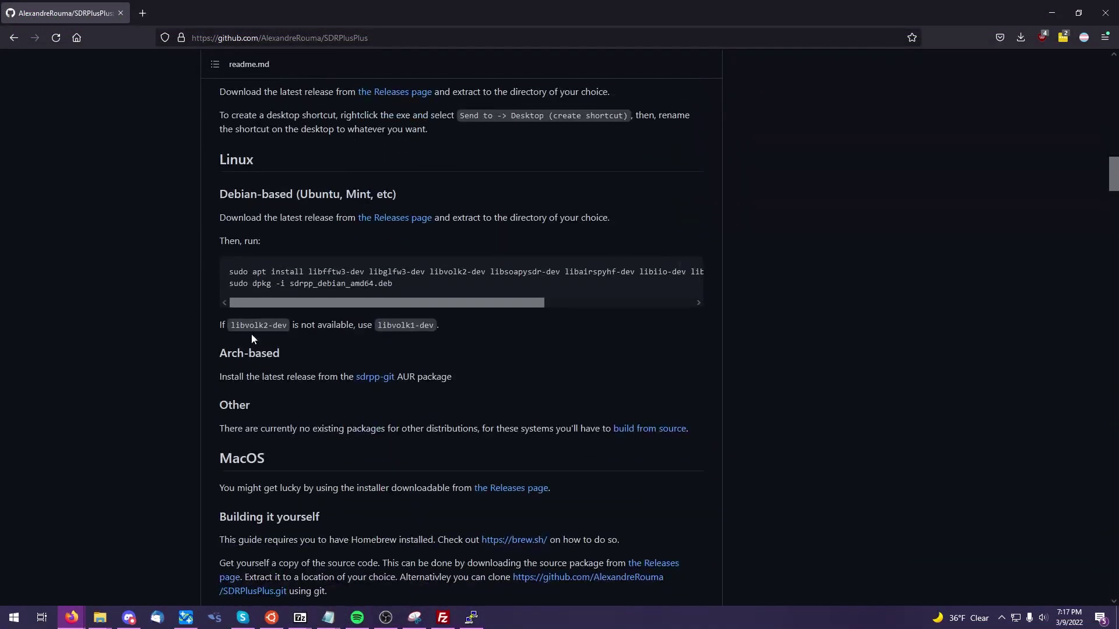
pyautogui.scroll(-1, 252, 335)
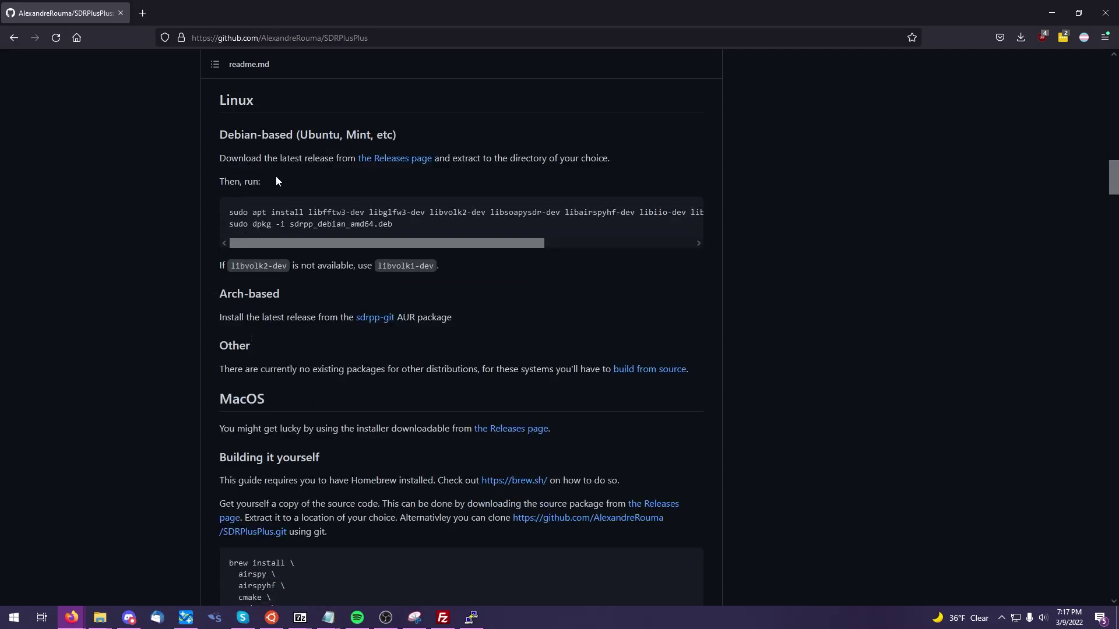
pyautogui.tripleClick(235, 212)
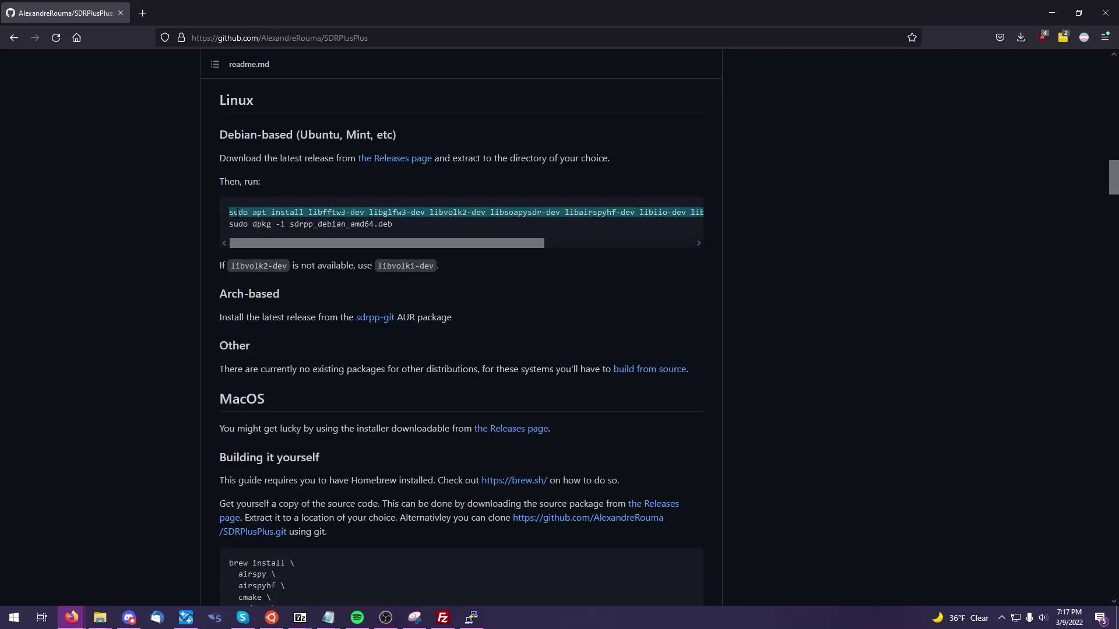
pyautogui.rightClick(236, 212)
pyautogui.click(253, 229)
# Paste the apt install command at the Pi's terminal prompt and inspect its package list.
pyautogui.click(472, 618)
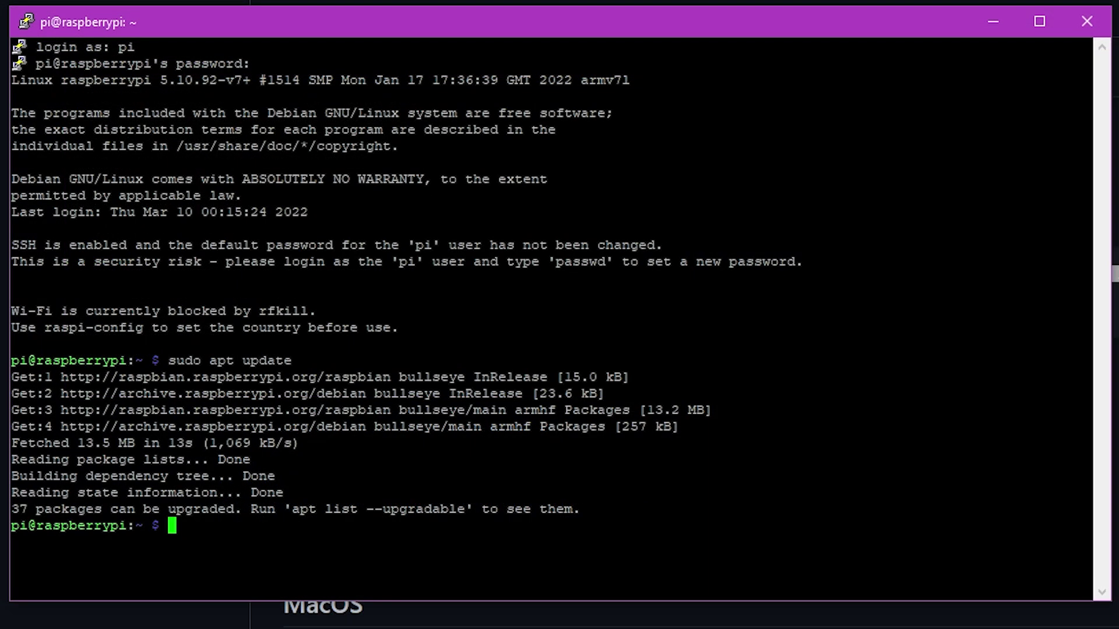
pyautogui.press('shift+Insert')
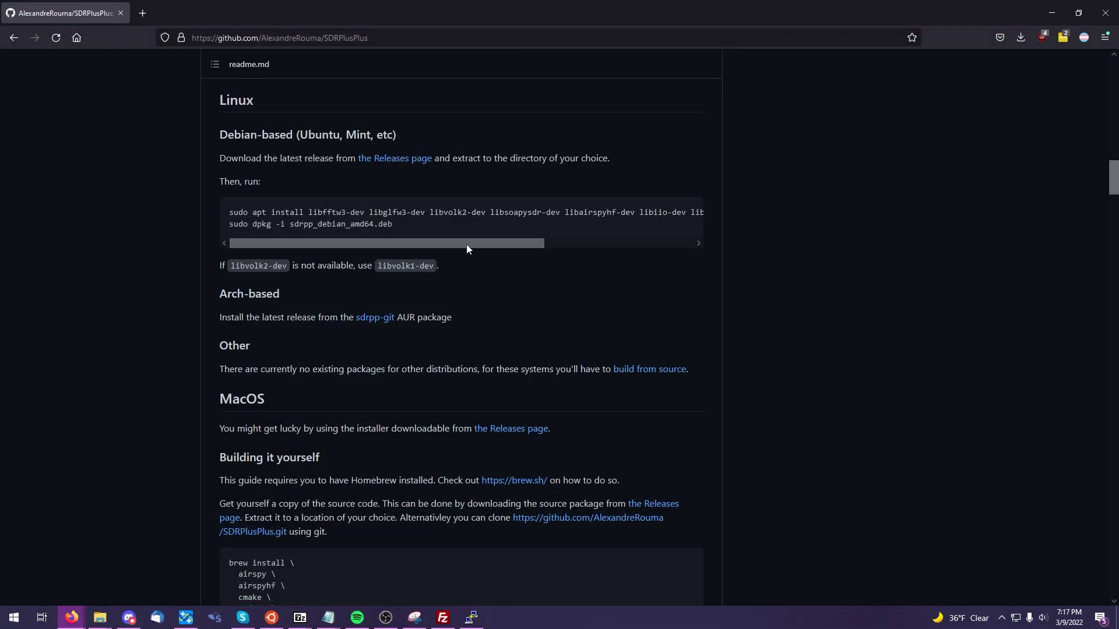
pyautogui.moveTo(466, 243); pyautogui.dragTo(543, 252)
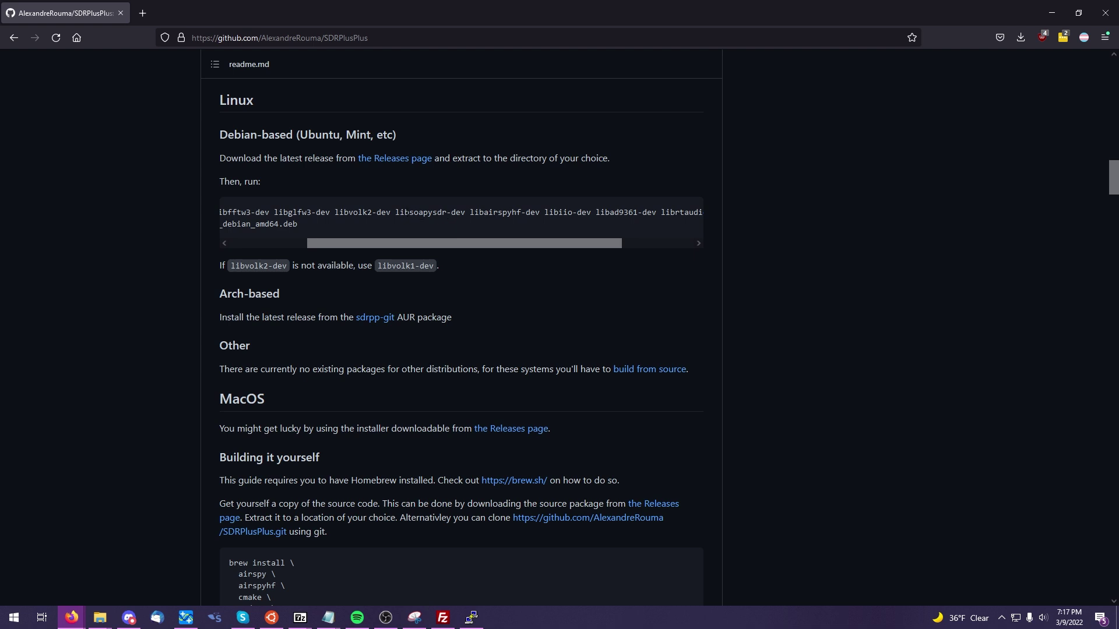
pyautogui.moveTo(395, 212); pyautogui.dragTo(532, 214)
pyautogui.moveTo(561, 248); pyautogui.dragTo(685, 217)
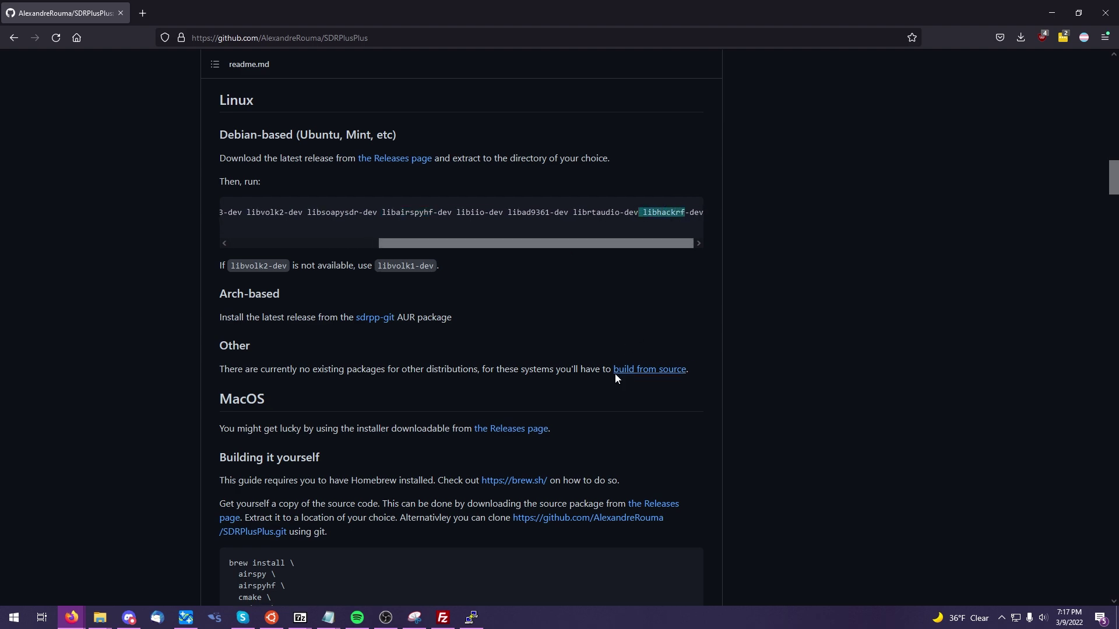
# Scroll the readme down to the Module List table of Sources modules.
pyautogui.scroll(-15, 615, 377)
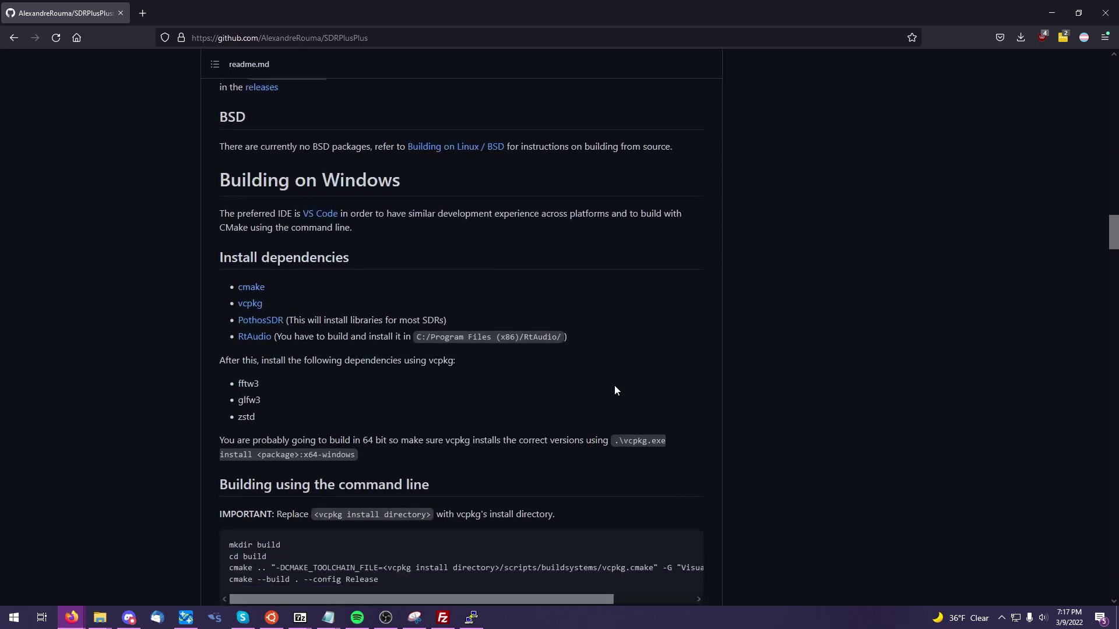
pyautogui.scroll(-15, 614, 390)
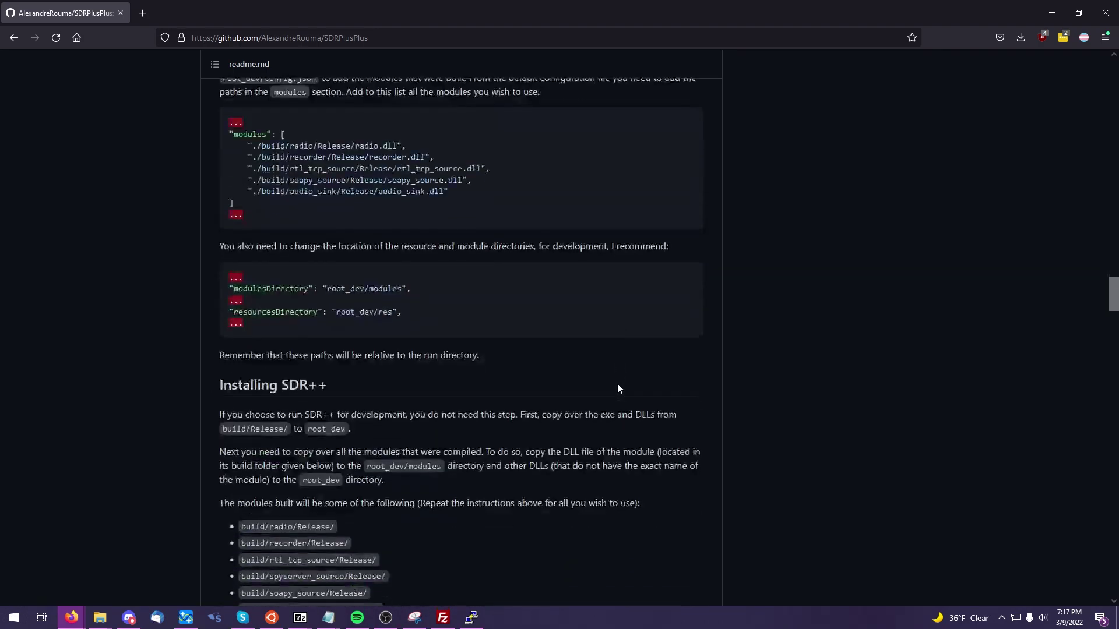
pyautogui.scroll(-15, 619, 389)
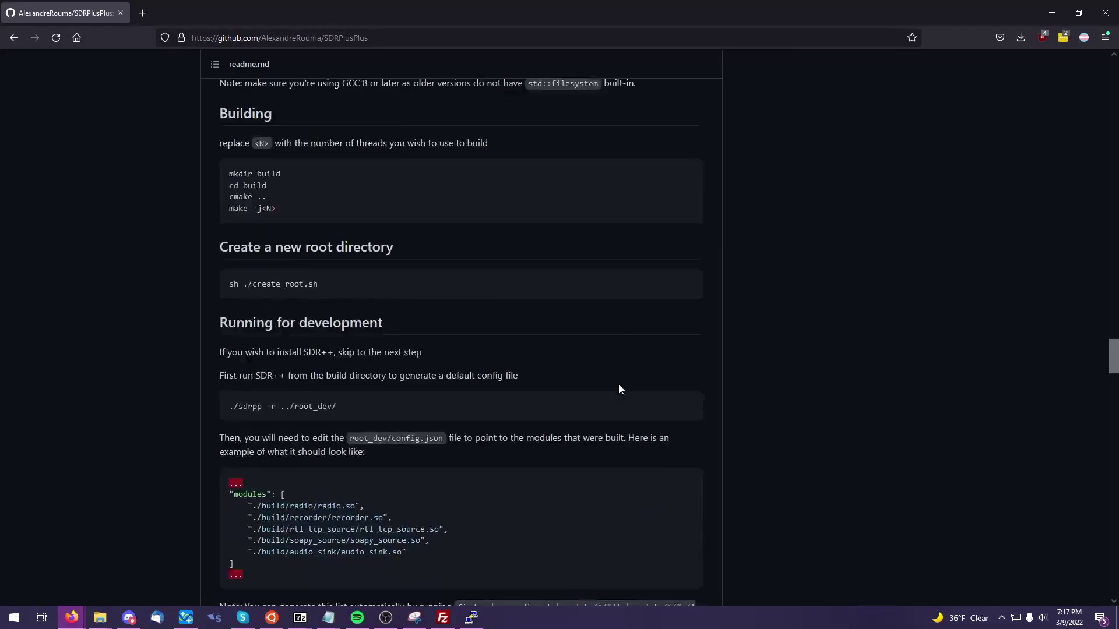
pyautogui.scroll(-15, 619, 389)
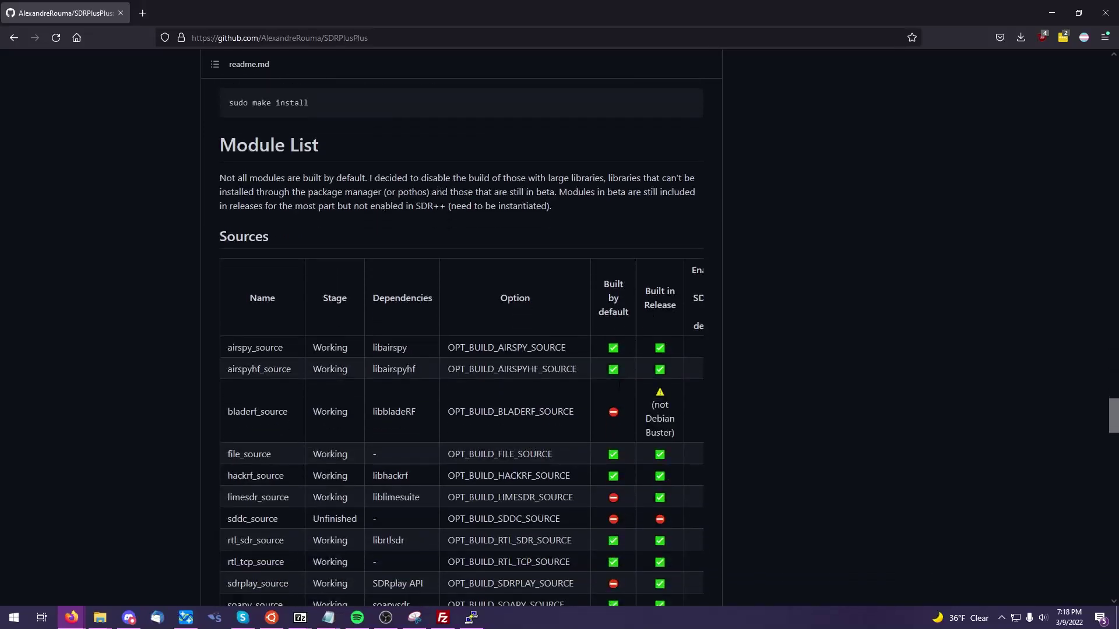
pyautogui.scroll(-4, 619, 385)
pyautogui.scroll(1, 460, 326)
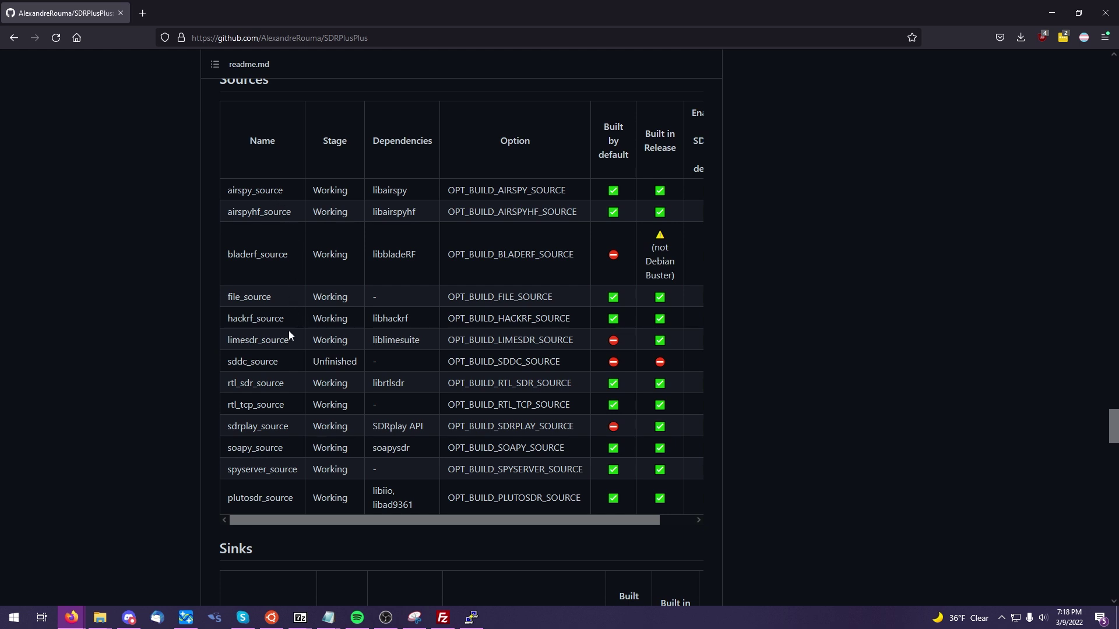
# Append liblimesuite and librtlsdr from the readme table to the apt install command.
pyautogui.doubleClick(396, 340)
pyautogui.rightClick(392, 345)
pyautogui.click(395, 353)
pyautogui.hotkey('alt', 'Tab')
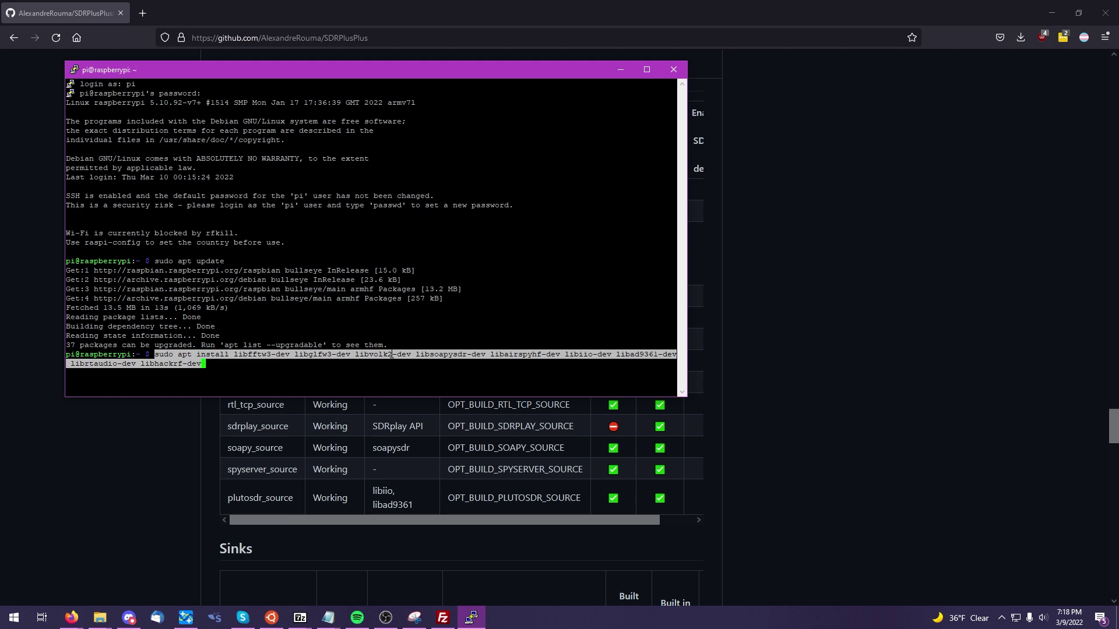
pyautogui.press('shift+Insert')
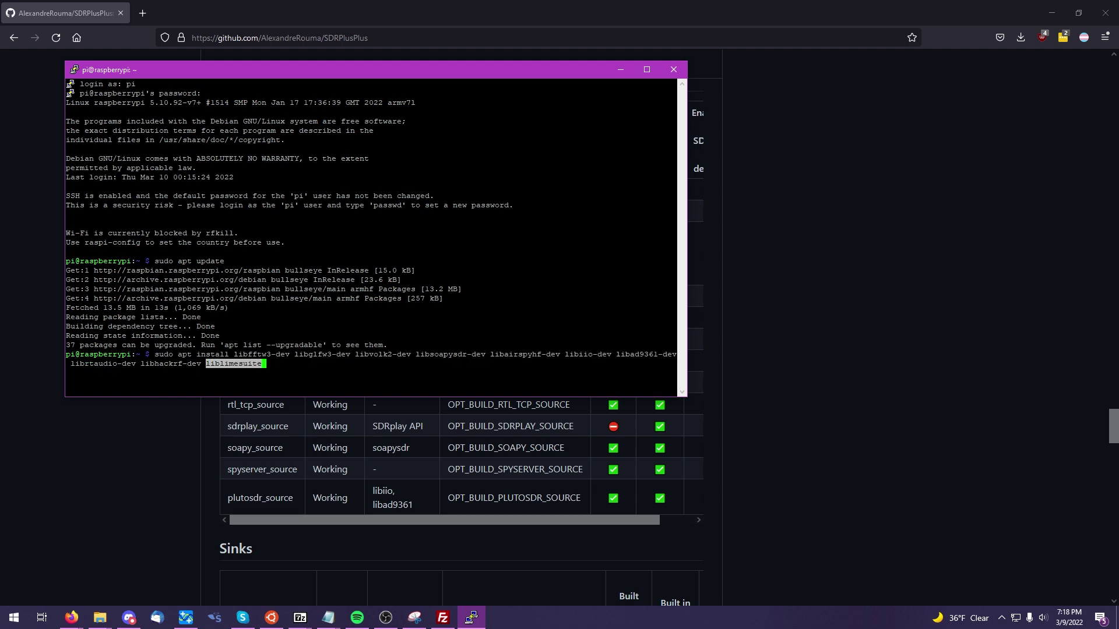
pyautogui.hotkey('alt', 'Tab')
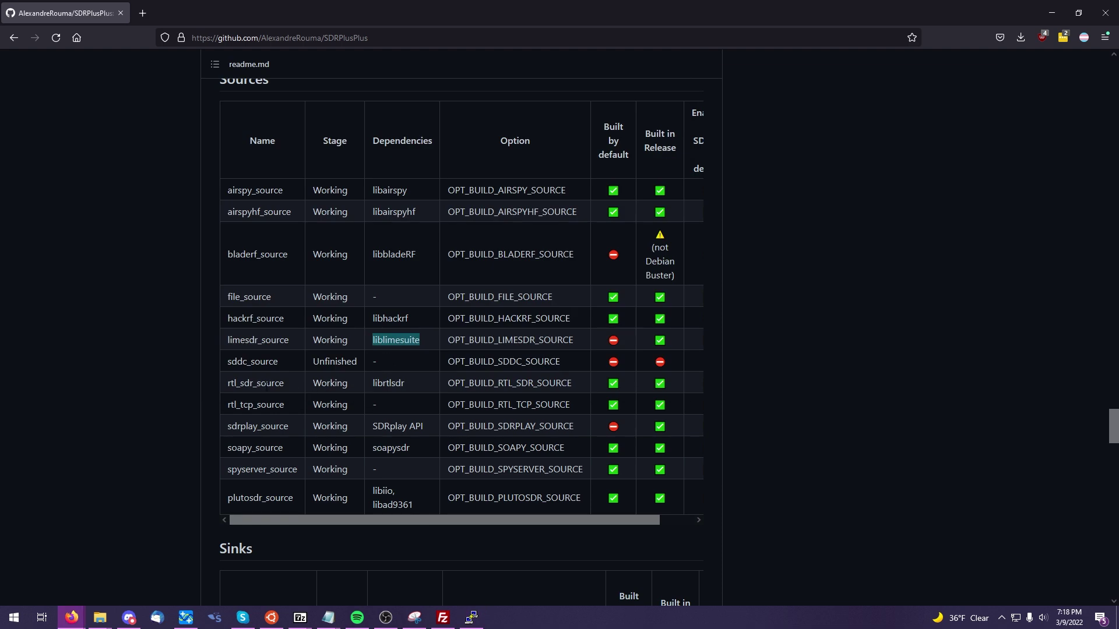
pyautogui.doubleClick(388, 383)
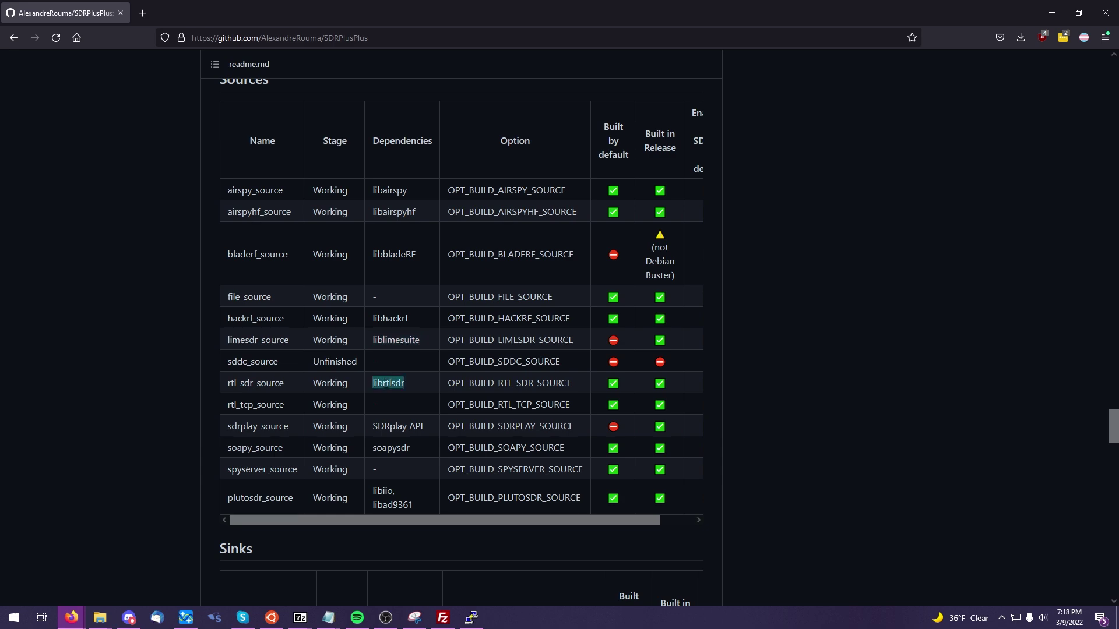
pyautogui.hotkey('alt', 'Tab')
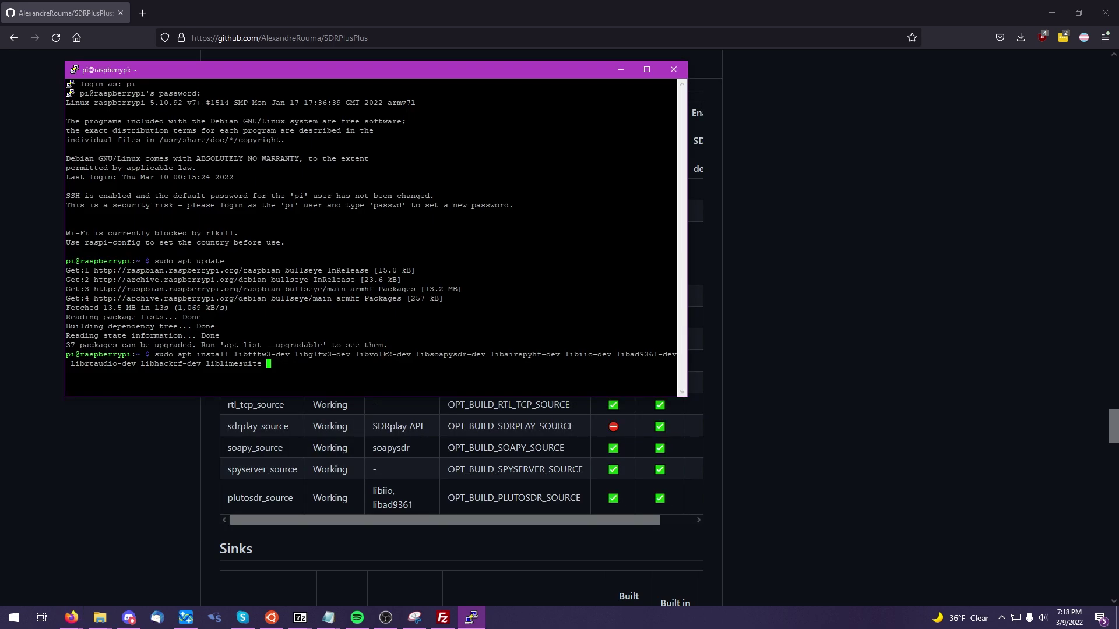
pyautogui.press('shift+Insert')
pyautogui.hotkey('alt', 'Tab')
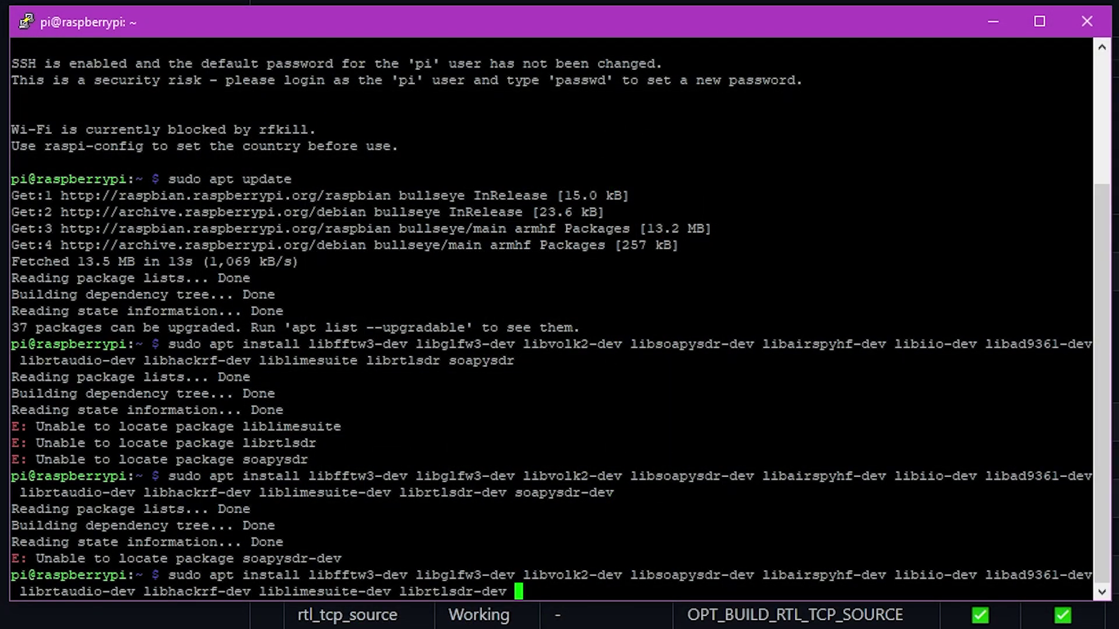
# Run the install with liblimesuite-dev and librtlsdr-dev, confirming with y.
pyautogui.press('Return')
pyautogui.write('y')
pyautogui.press('Return')
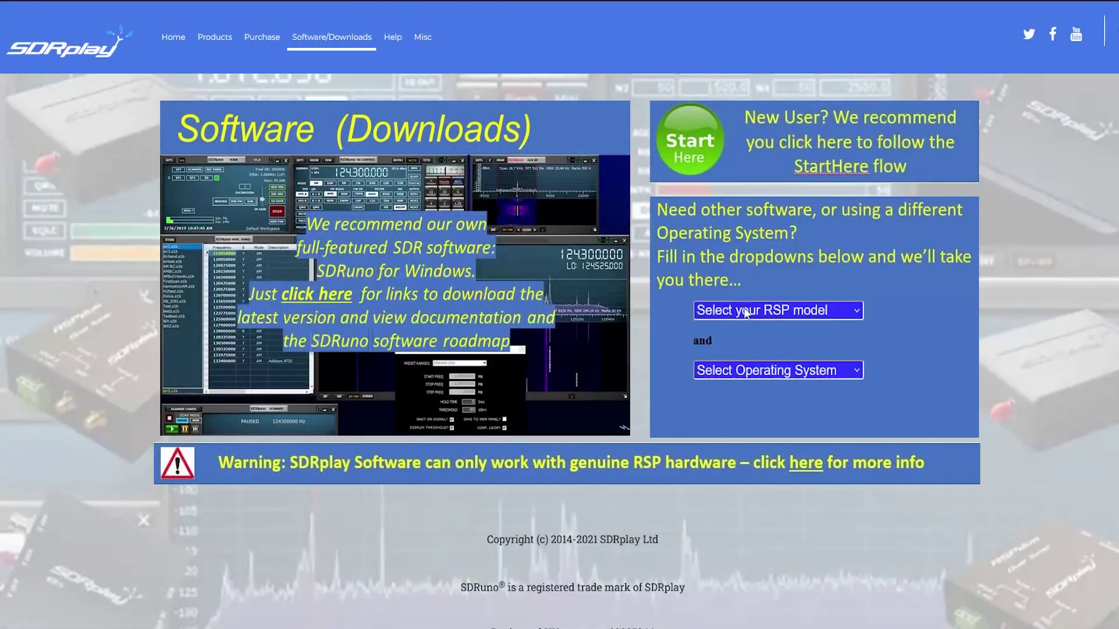
# Choose RSPduo on ARM Raspberry Pi OS, open API downloads, and tick Build Scripts 0.3.
pyautogui.click(746, 311)
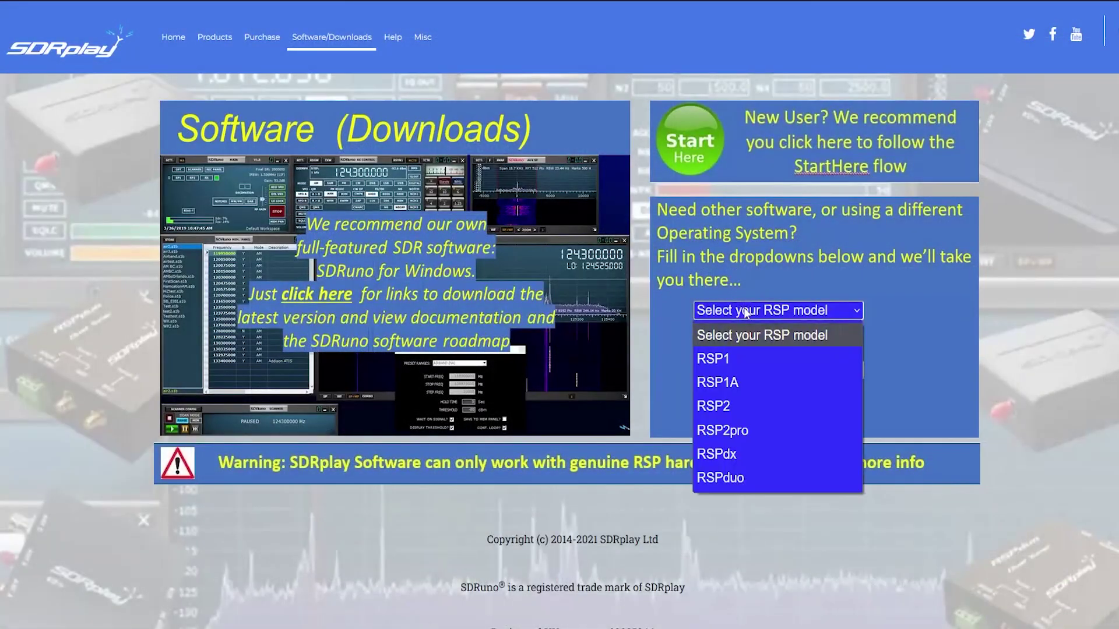
pyautogui.click(718, 478)
pyautogui.click(785, 370)
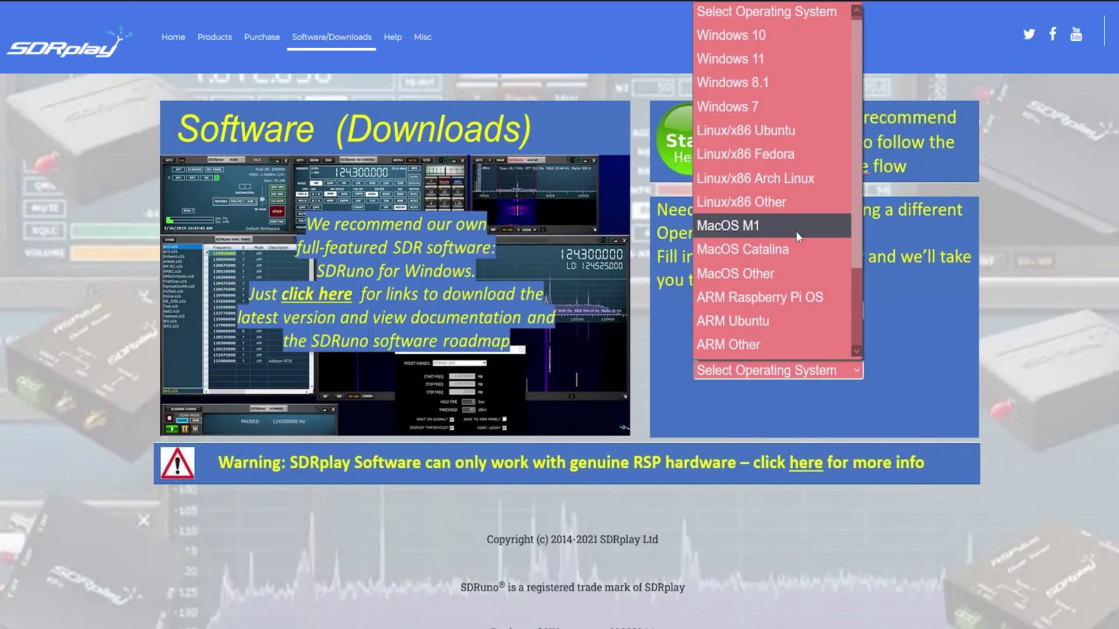
pyautogui.scroll(-2, 801, 259)
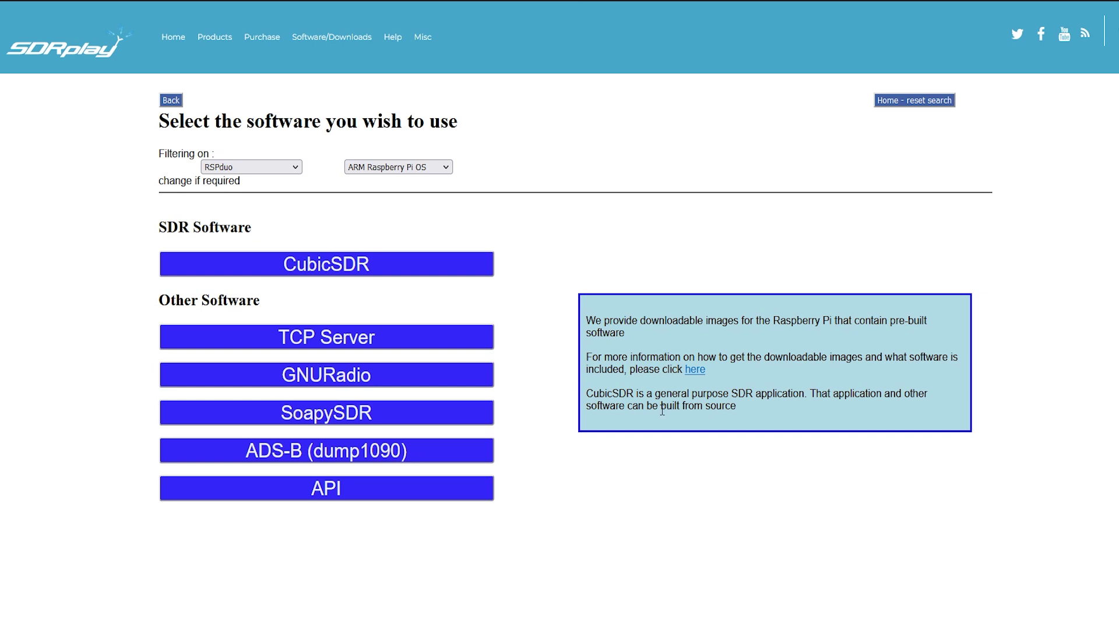
pyautogui.scroll(-10, 659, 410)
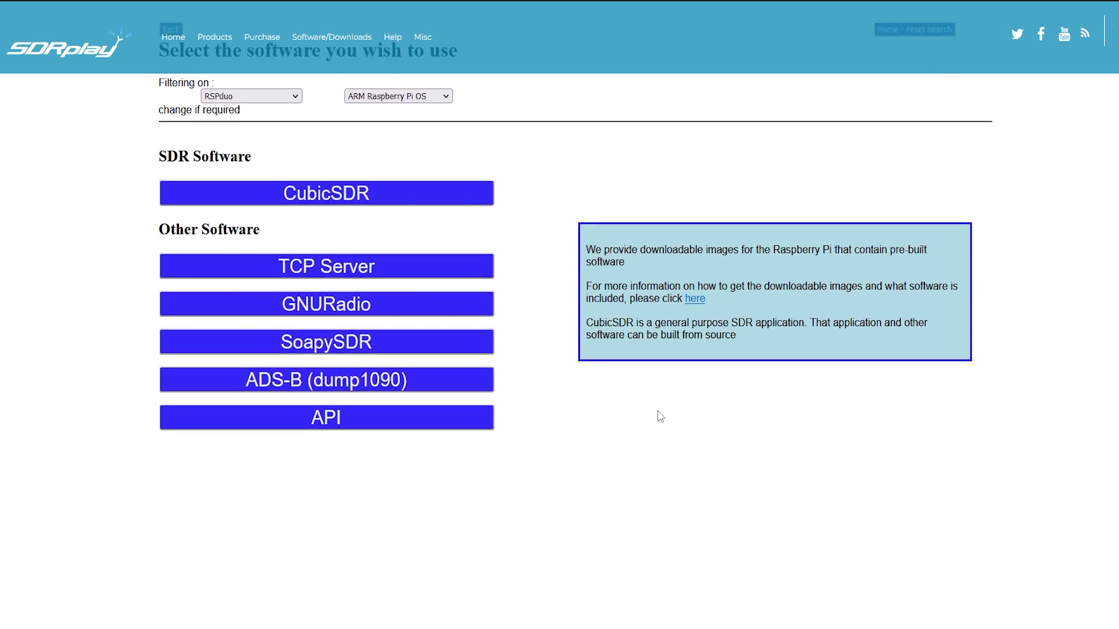
pyautogui.scroll(10, 661, 418)
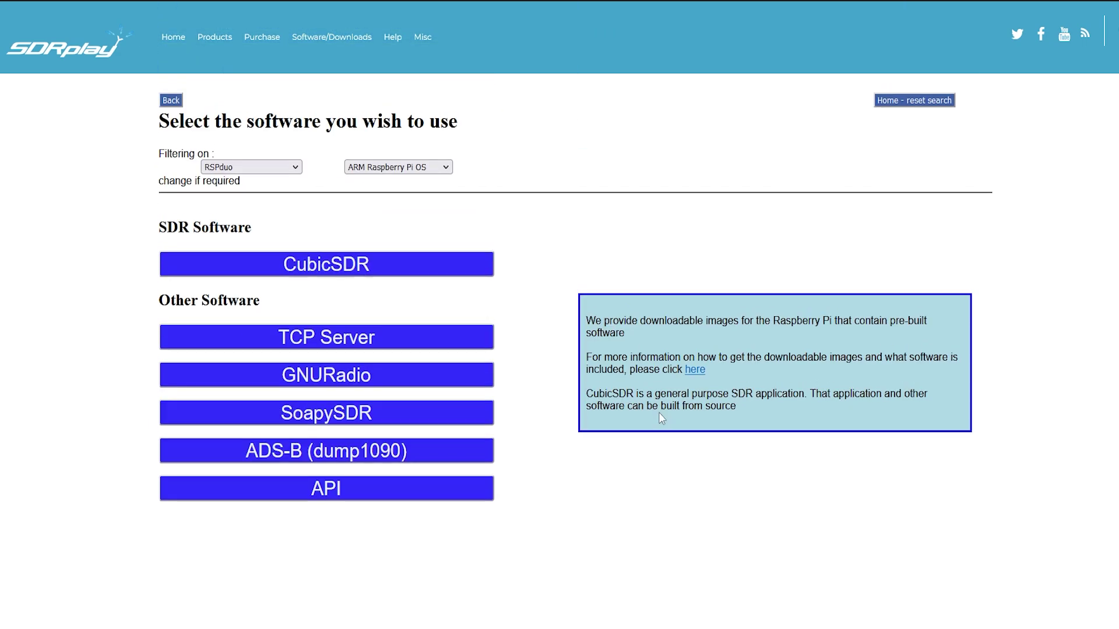
pyautogui.click(334, 493)
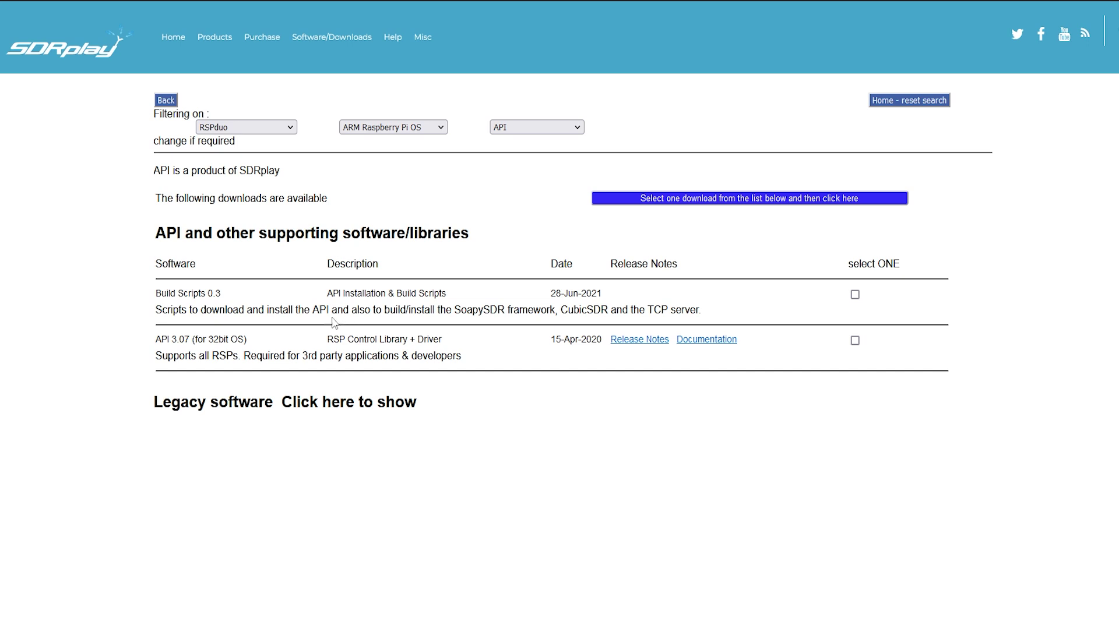
pyautogui.click(855, 294)
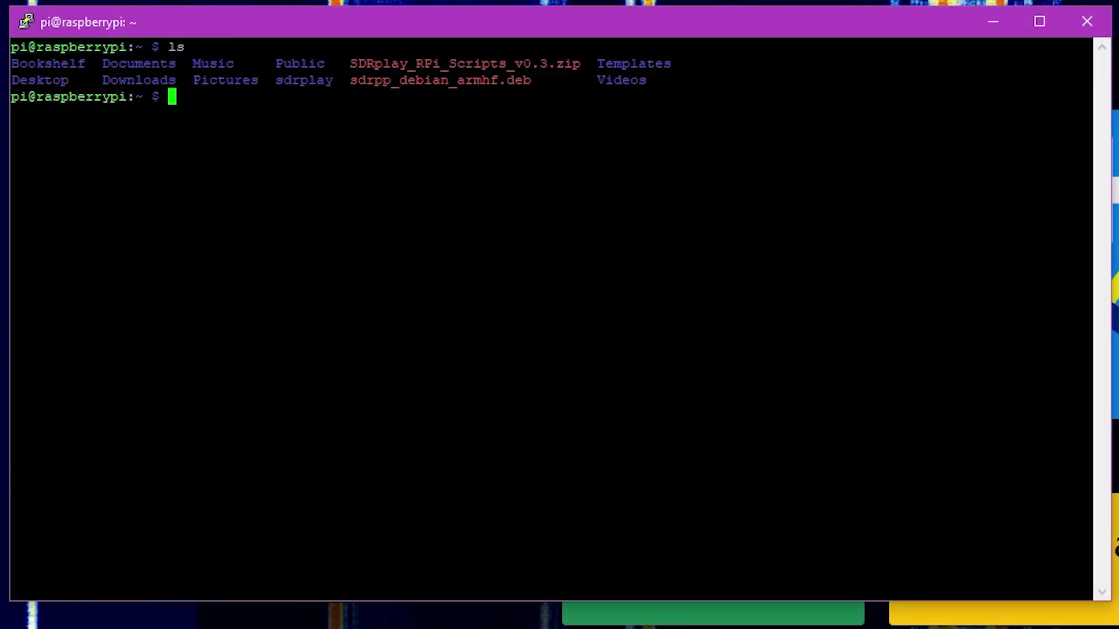
# Create the sdrplay folder and move SDRplay_RPi_Scripts_v0.3.zip into it.
pyautogui.write('mkdir sd')
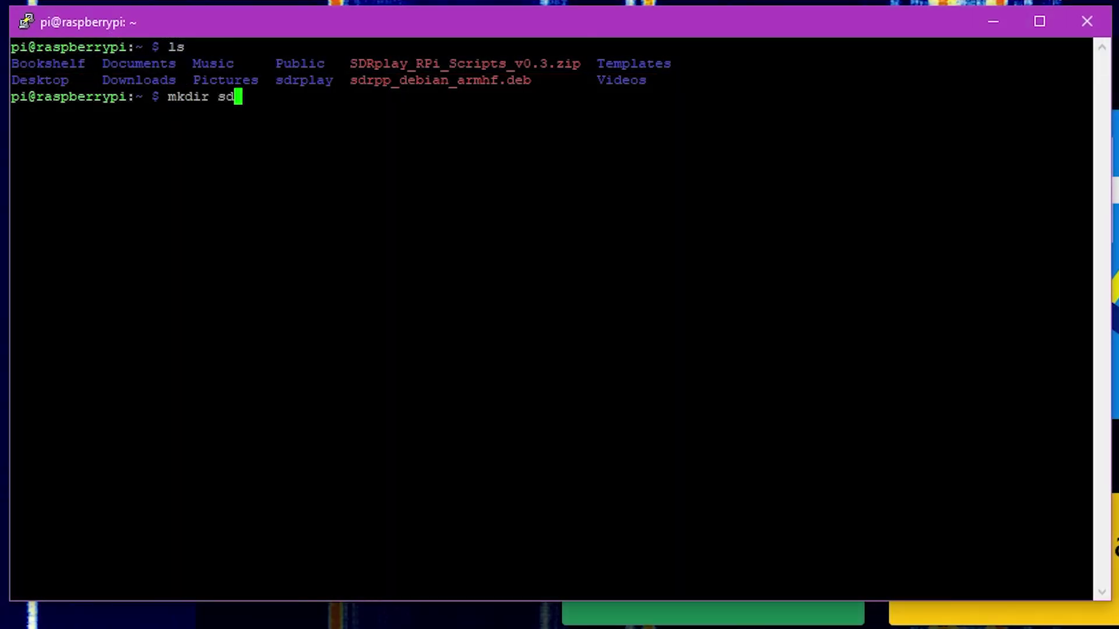
pyautogui.write('rplay')
pyautogui.press('Return')
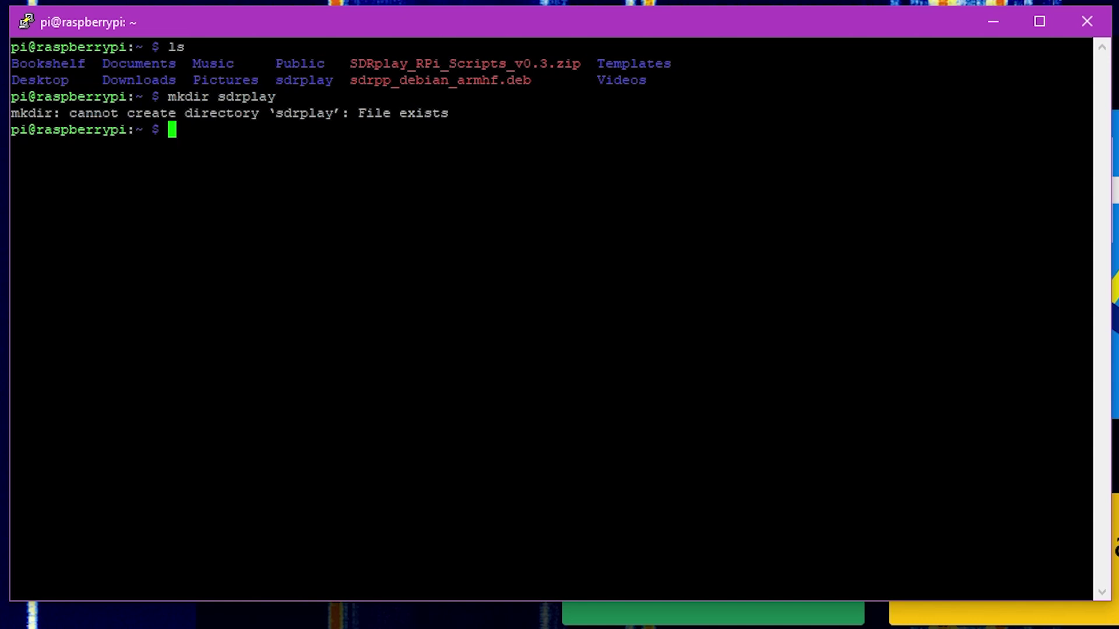
pyautogui.write('clear')
pyautogui.press('Return')
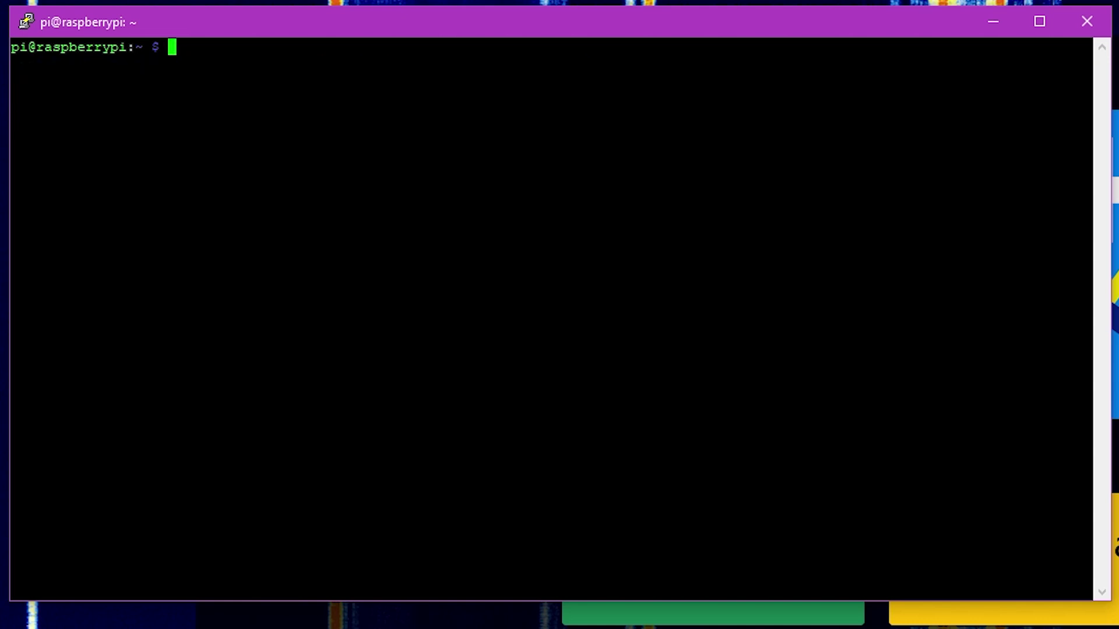
pyautogui.write('mv SDR')
pyautogui.press('Tab')
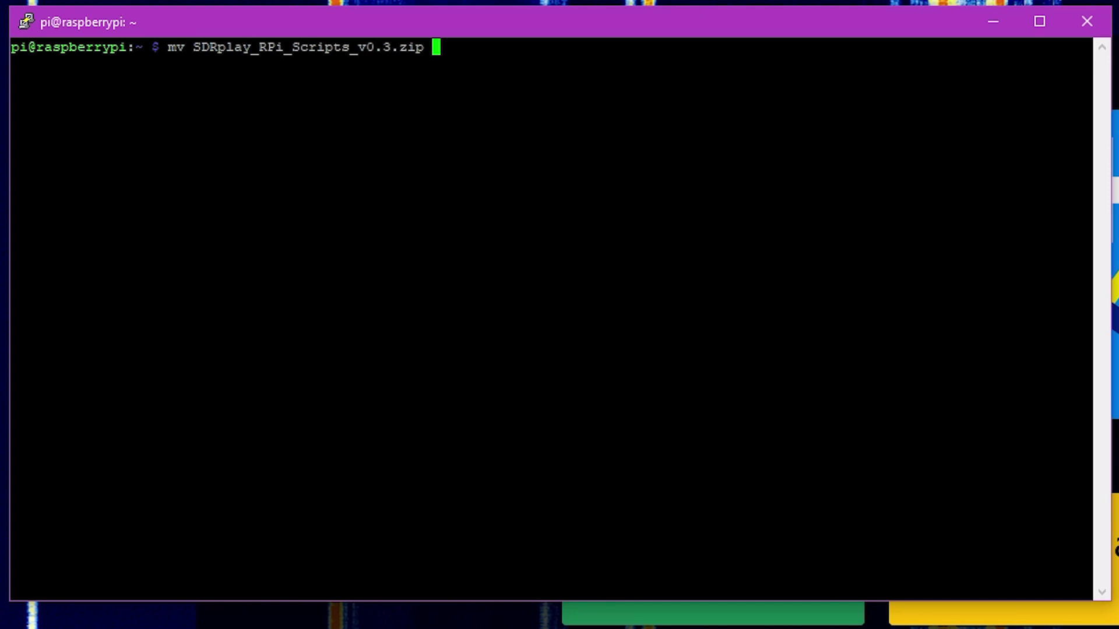
pyautogui.write('sdrp')
pyautogui.press('Tab')
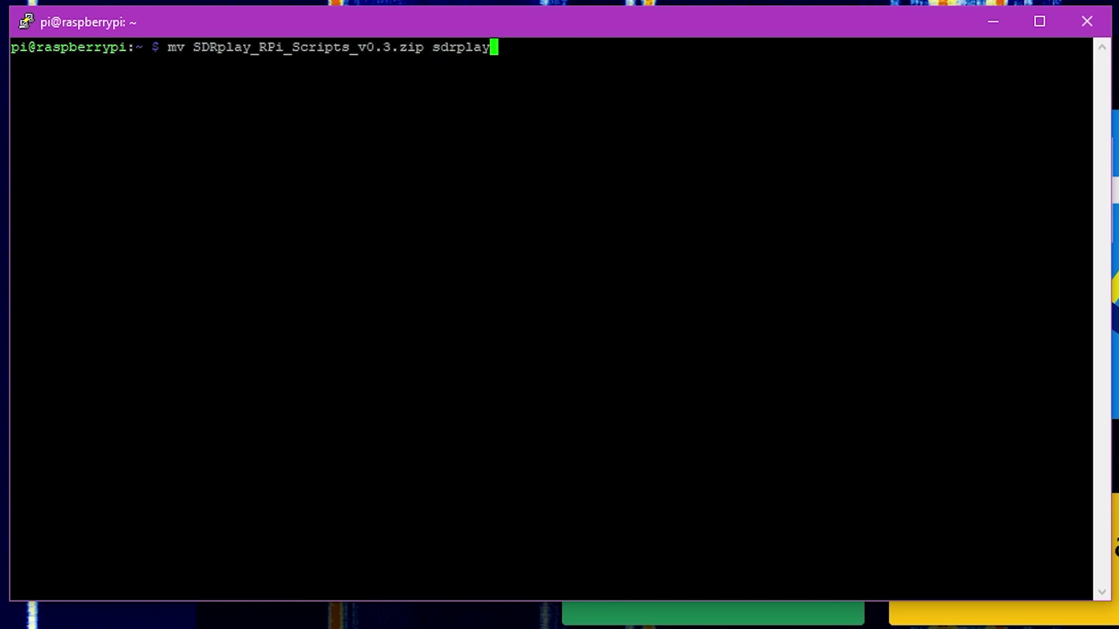
pyautogui.press('BackSpace')
pyautogui.press('BackSpace')
pyautogui.write('y/')
pyautogui.press('Return')
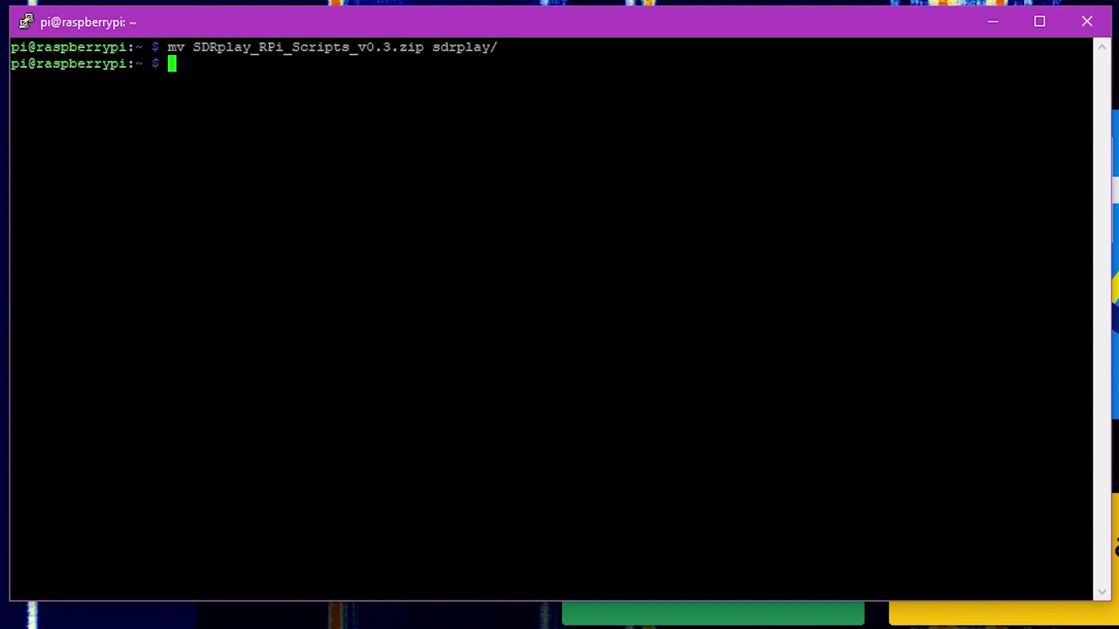
# Unzip SDRplay_RPi_Scripts_v0.3.zip inside sdrplay and list the extracted install scripts.
pyautogui.write('cd sdrplay/')
pyautogui.press('Return')
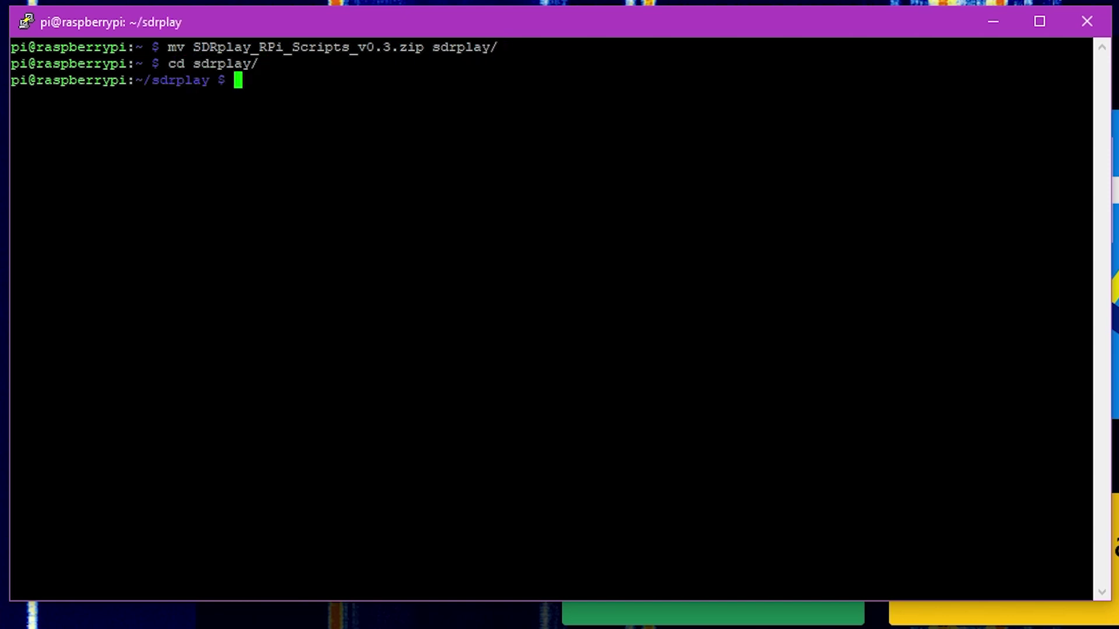
pyautogui.write('ls')
pyautogui.press('Return')
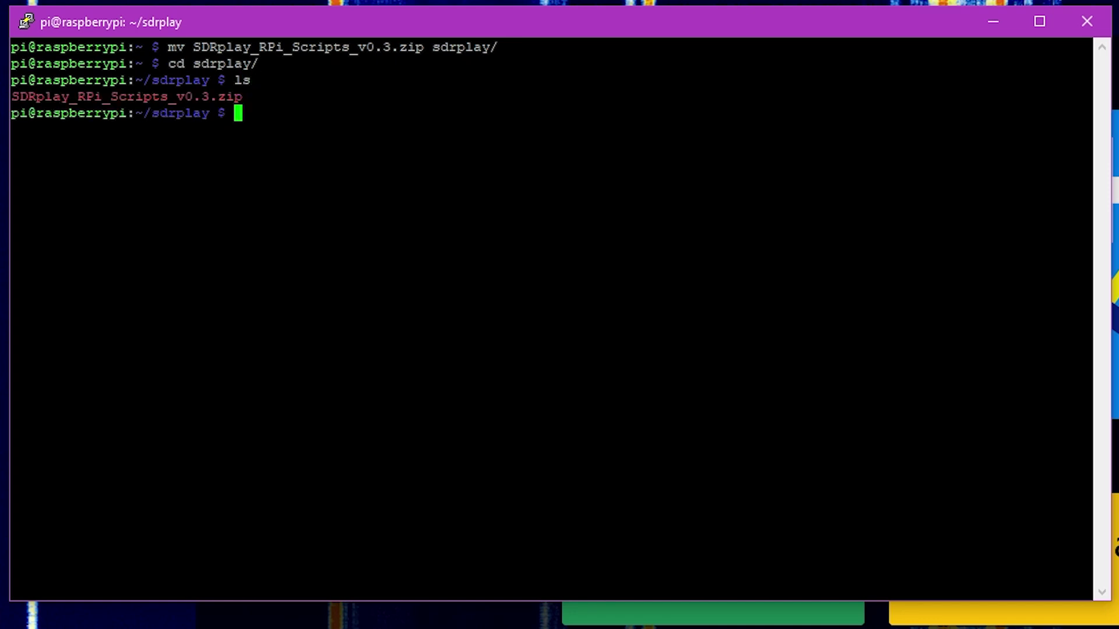
pyautogui.write('unzip SD')
pyautogui.press('BackSpace')
pyautogui.press('BackSpace')
pyautogui.write('SD')
pyautogui.press('Tab')
pyautogui.press('Return')
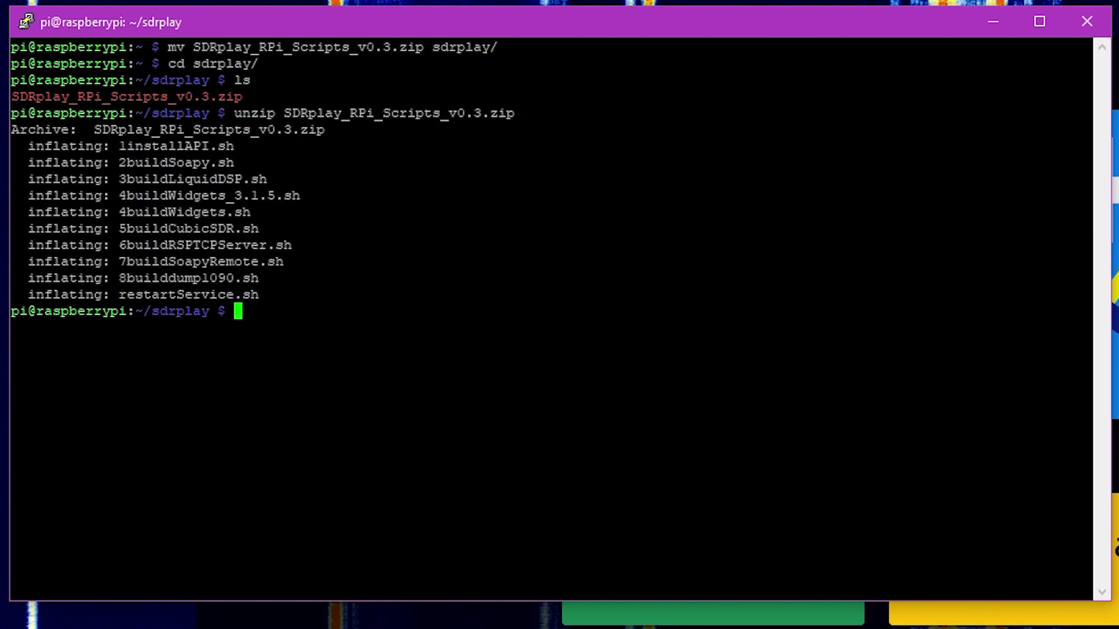
pyautogui.write('ls')
pyautogui.press('Return')
# Install SDRplay API 3.07 via 1installAPI.sh, accepting the licence and USB IDs, skipping reboot.
pyautogui.write('./1')
pyautogui.press('Tab')
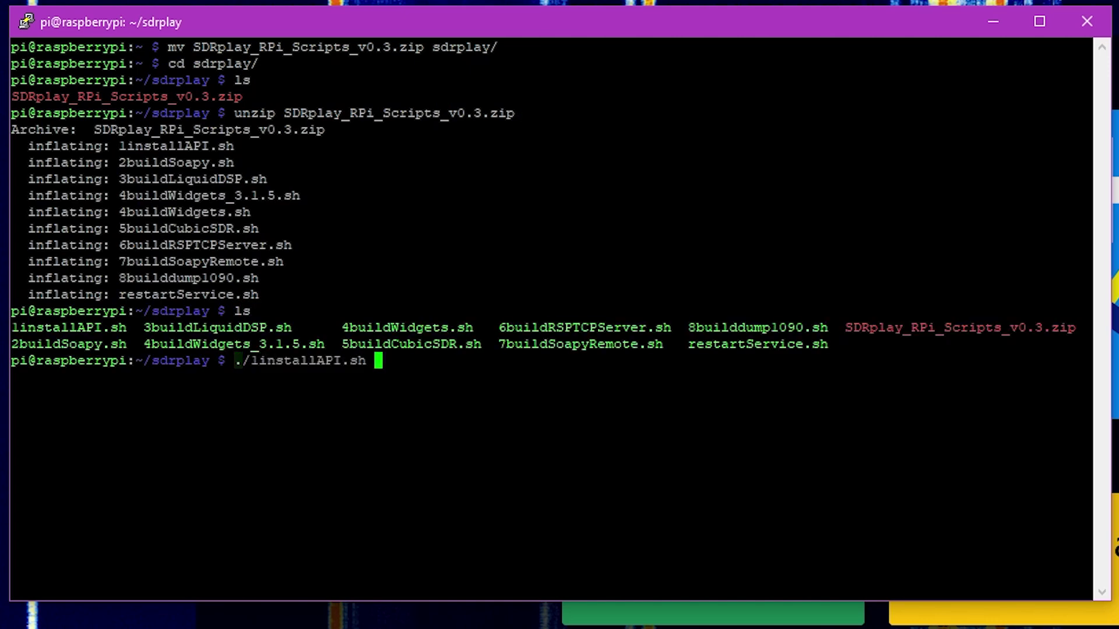
pyautogui.press('Return')
pyautogui.press('space')
pyautogui.press('space')
pyautogui.press('space')
pyautogui.press('space')
pyautogui.press('space')
pyautogui.press('space')
pyautogui.press('space')
pyautogui.press('space')
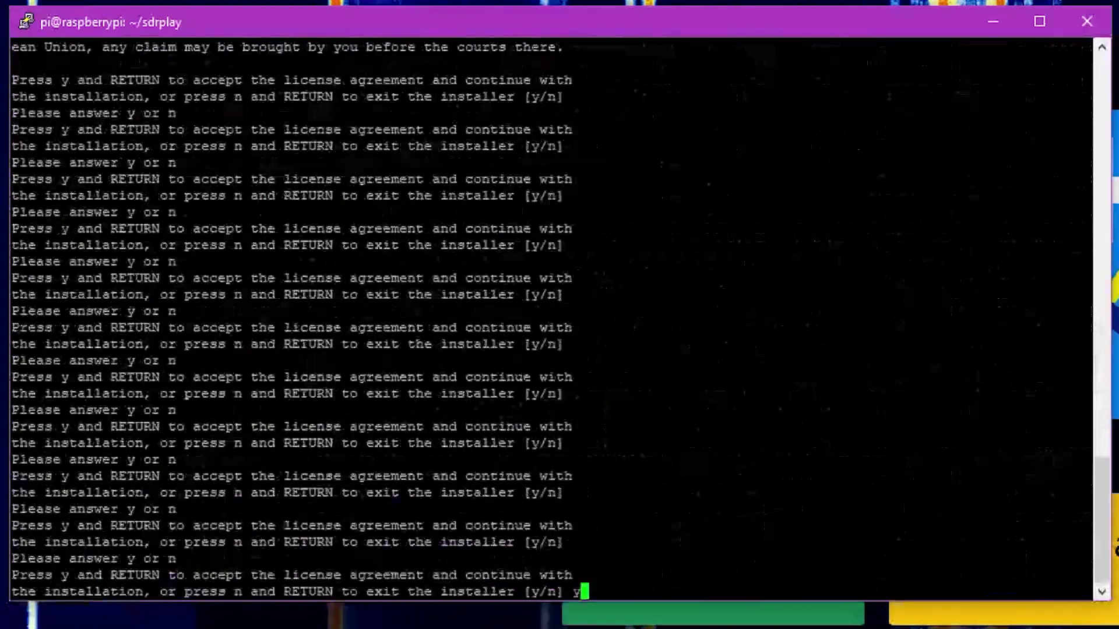
pyautogui.write('y')
pyautogui.press('Return')
pyautogui.write('y')
pyautogui.press('Return')
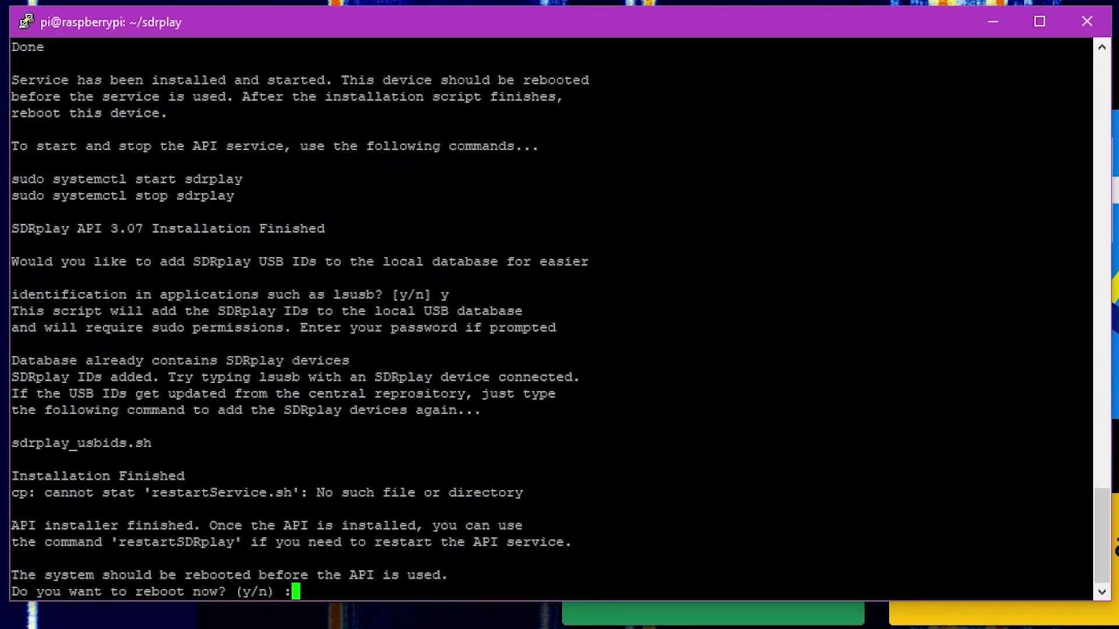
pyautogui.press('Return')
# Run 2buildSoapy.sh to build SoapySDR and its SDRplay module.
pyautogui.write('ls')
pyautogui.press('Return')
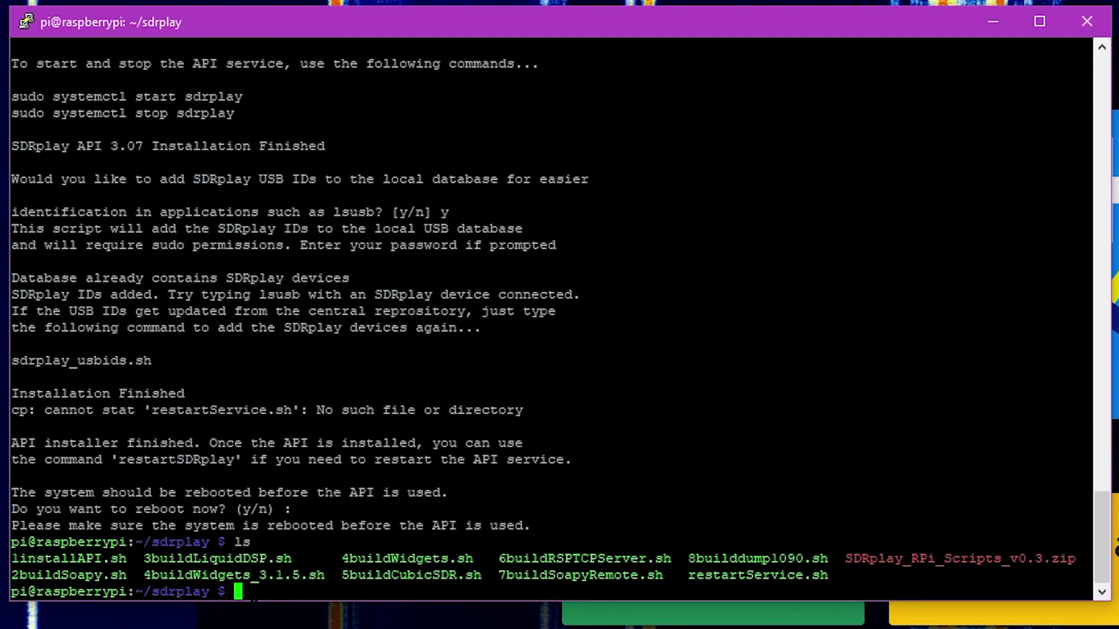
pyautogui.write('./2')
pyautogui.press('Tab')
pyautogui.press('Return')
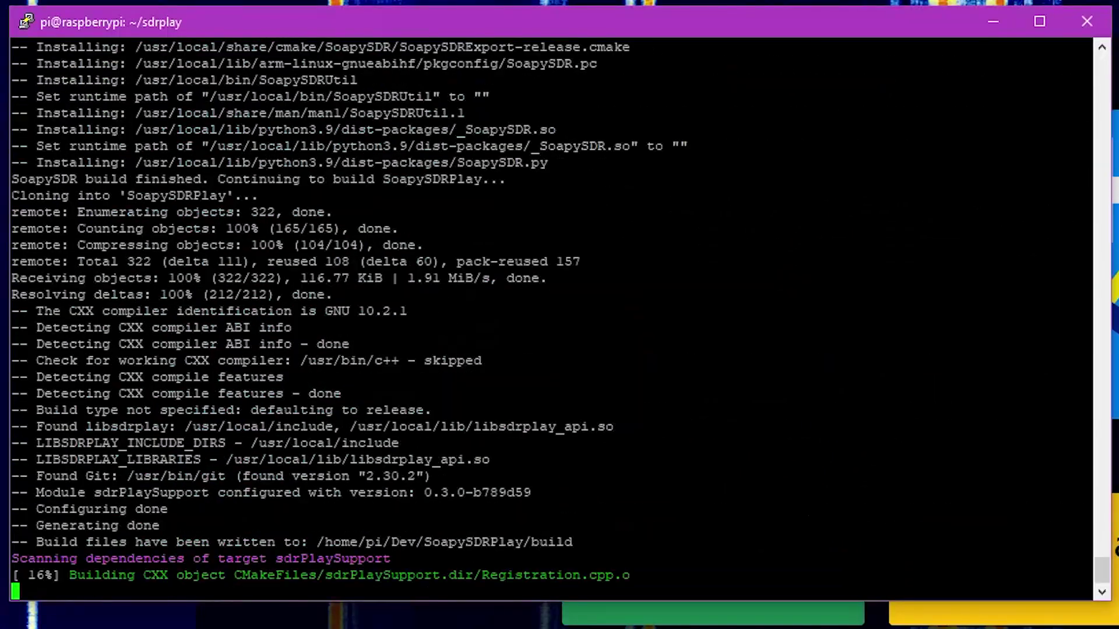
# Answer n to the build prompt, install sdrpp_debian_armhf.deb (SDR++ 1.0.4) with sudo dpkg -i, and clear the terminal.
pyautogui.write('n')
pyautogui.press('Return')
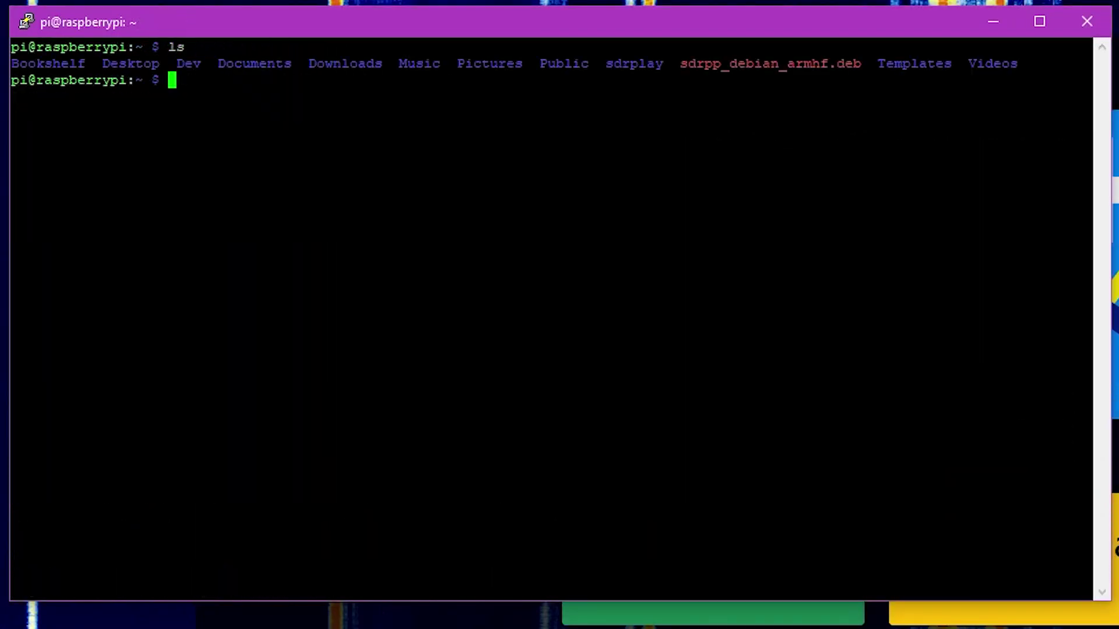
pyautogui.write('sudo dpkg -i ')
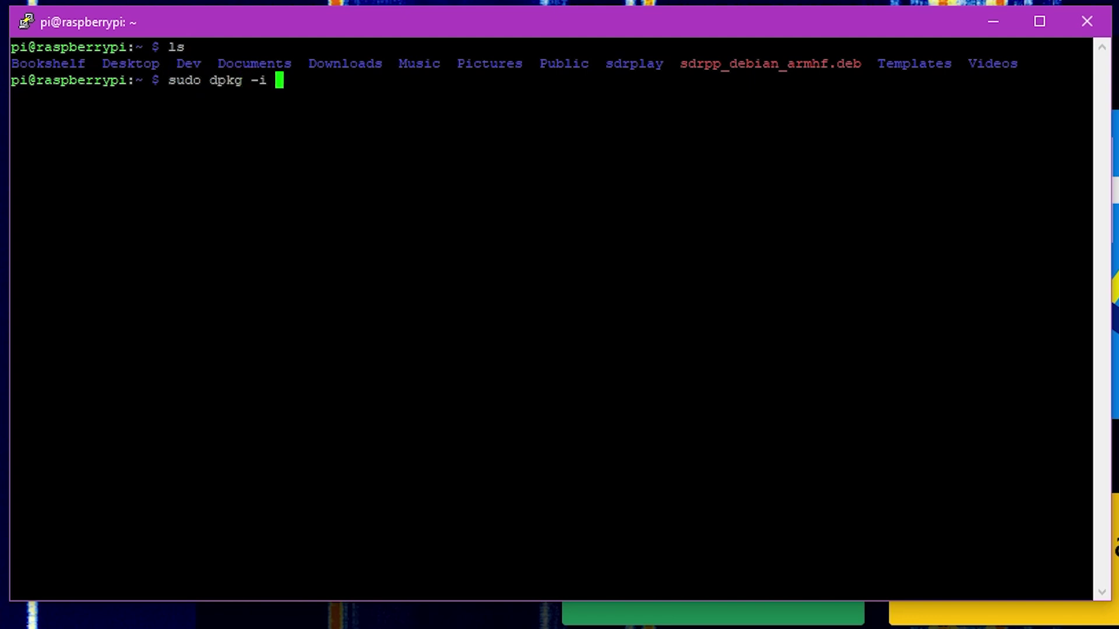
pyautogui.write('sdrp')
pyautogui.write('p')
pyautogui.press('Tab')
pyautogui.press('Return')
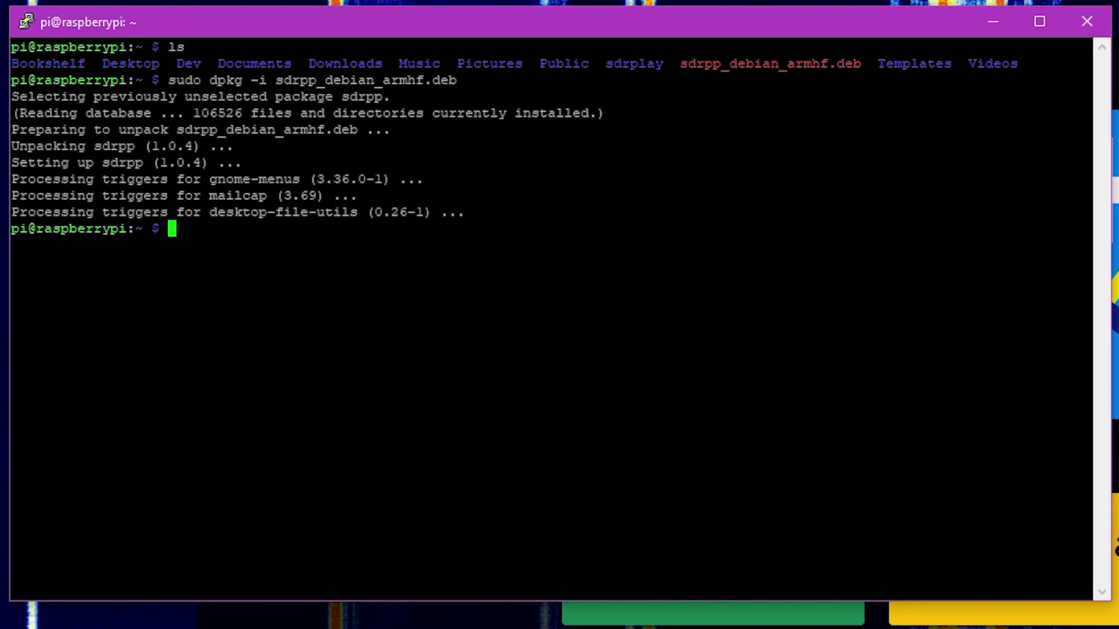
pyautogui.write('clear')
pyautogui.press('Return')
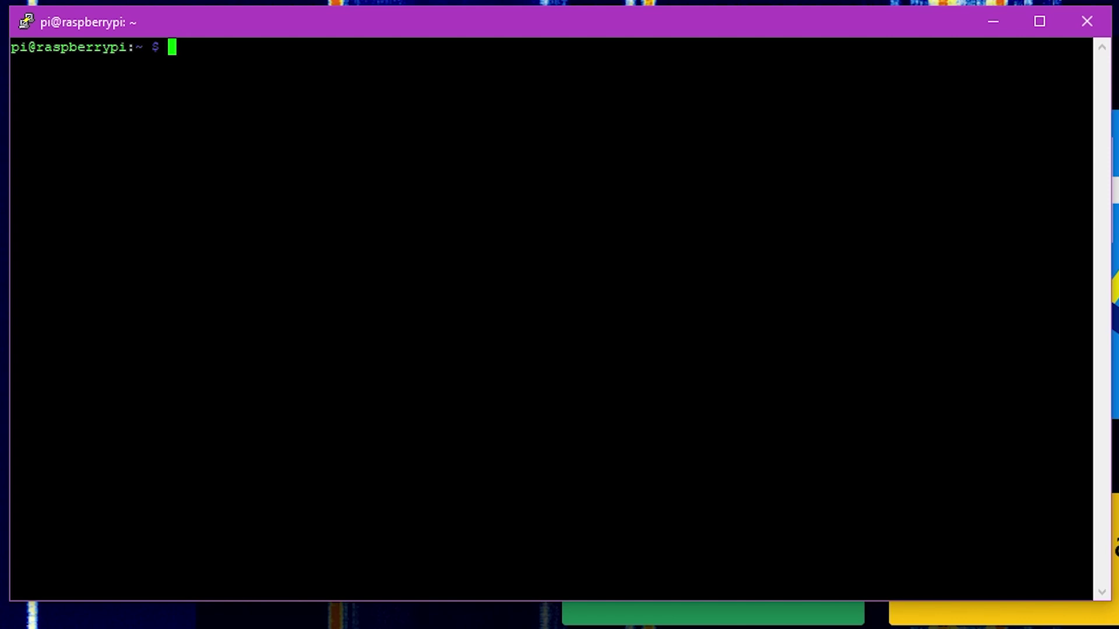
pyautogui.write('sdrpp ')
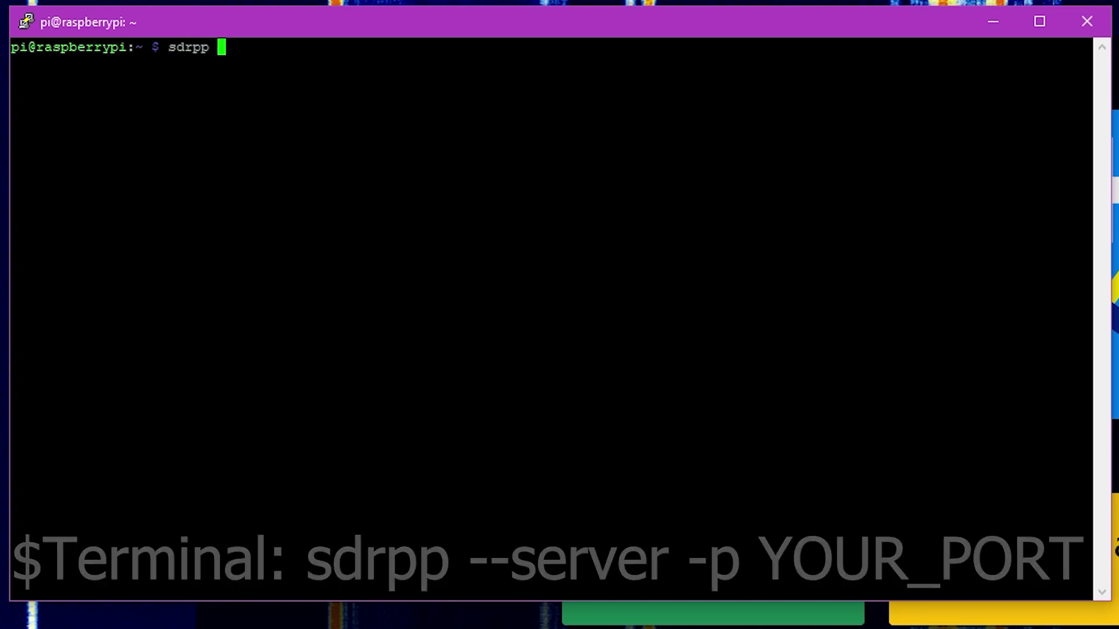
pyautogui.write('--server')
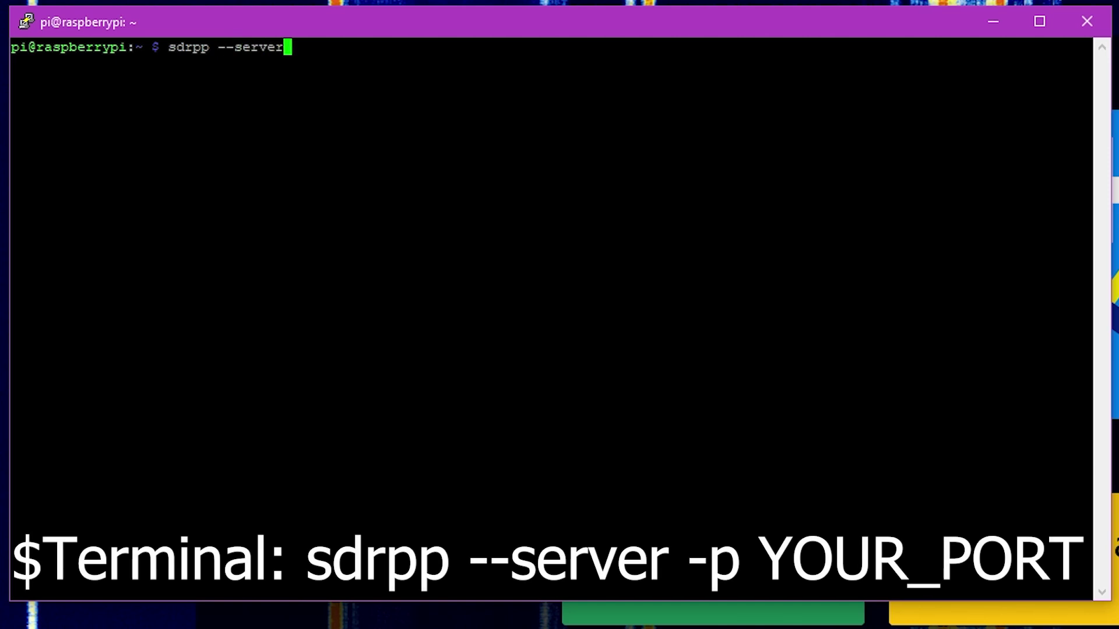
pyautogui.write(' -p 8080')
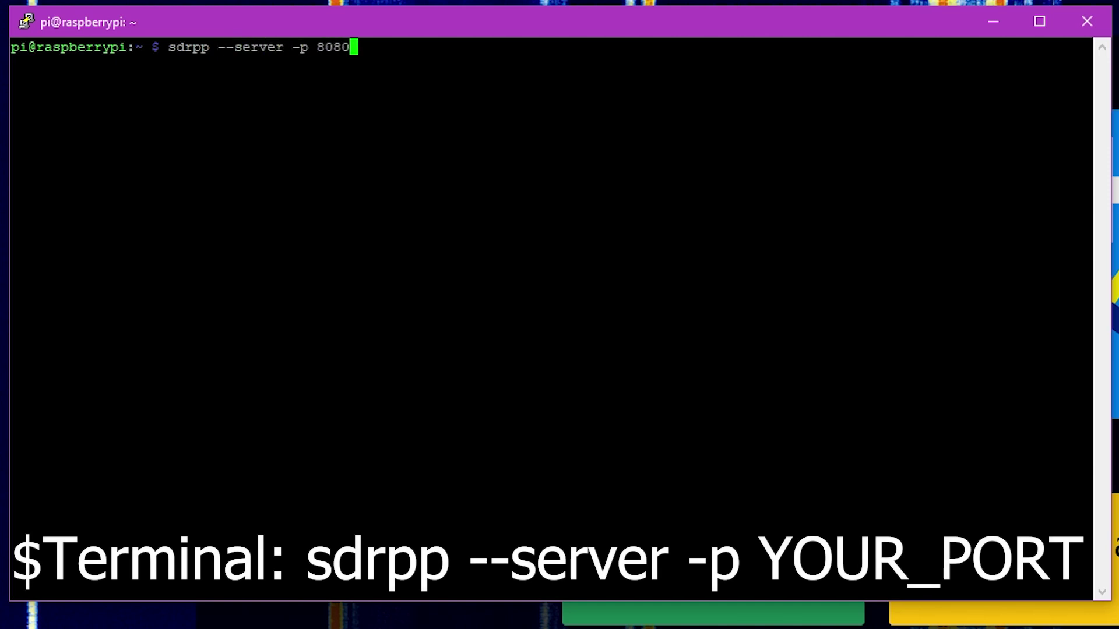
pyautogui.press('BackSpace')
pyautogui.press('BackSpace')
pyautogui.press('BackSpace')
pyautogui.press('BackSpace')
pyautogui.press('BackSpace')
pyautogui.press('BackSpace')
pyautogui.press('BackSpace')
pyautogui.press('BackSpace')
pyautogui.press('BackSpace')
pyautogui.press('BackSpace')
pyautogui.press('BackSpace')
pyautogui.press('BackSpace')
pyautogui.press('BackSpace')
pyautogui.press('BackSpace')
pyautogui.press('BackSpace')
pyautogui.press('BackSpace')
pyautogui.press('BackSpace')
pyautogui.press('BackSpace')
pyautogui.press('BackSpace')
pyautogui.press('BackSpace')
# Check iwconfig and ifconfig output, highlighting the eth0 address 192.168.1.196.
pyautogui.write('if')
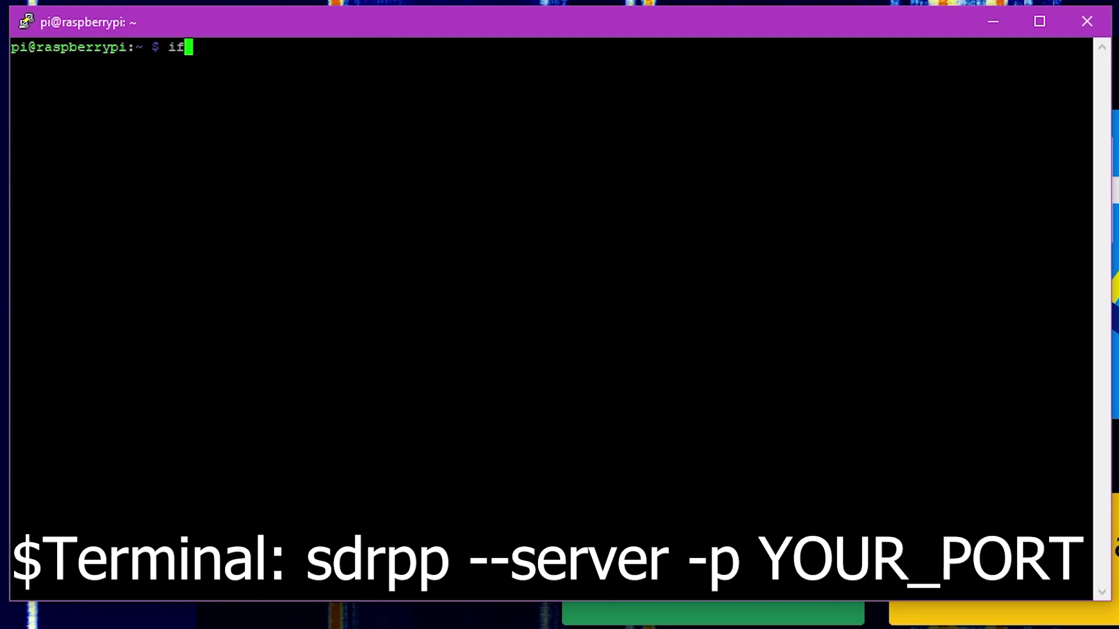
pyautogui.press('BackSpace')
pyautogui.write('wconfig')
pyautogui.press('Return')
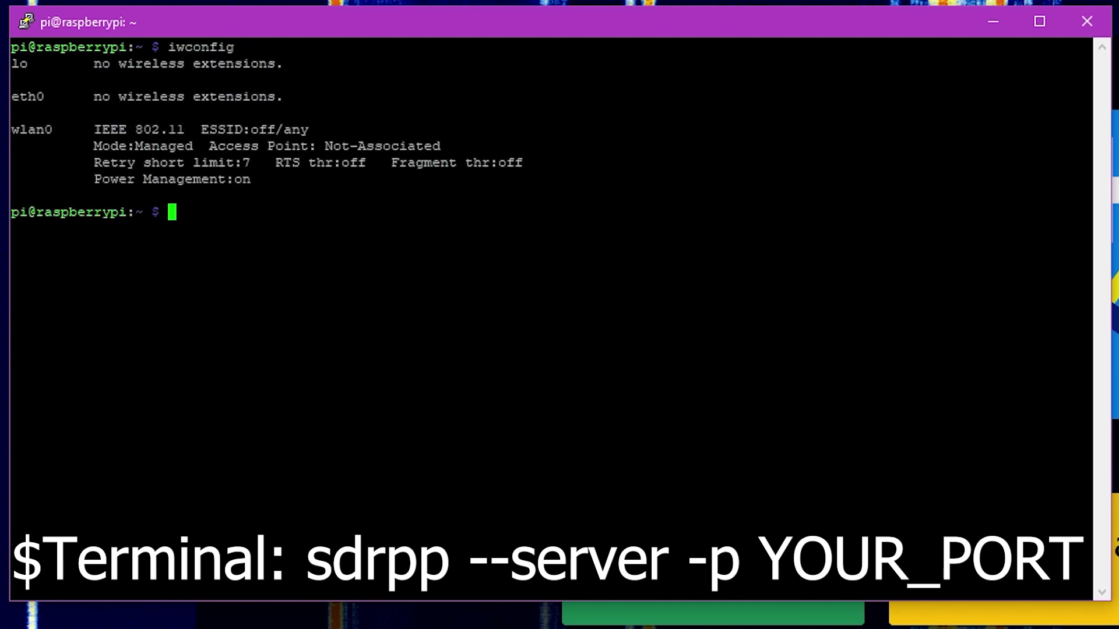
pyautogui.hotkey('ctrl', 'l')
pyautogui.write('ifconfig')
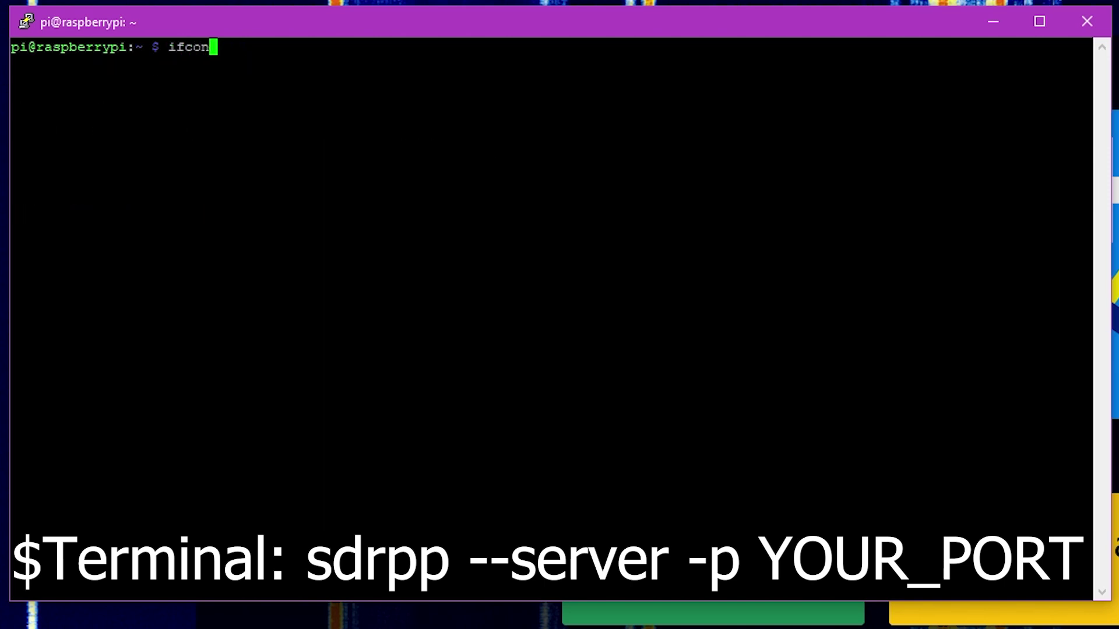
pyautogui.press('Return')
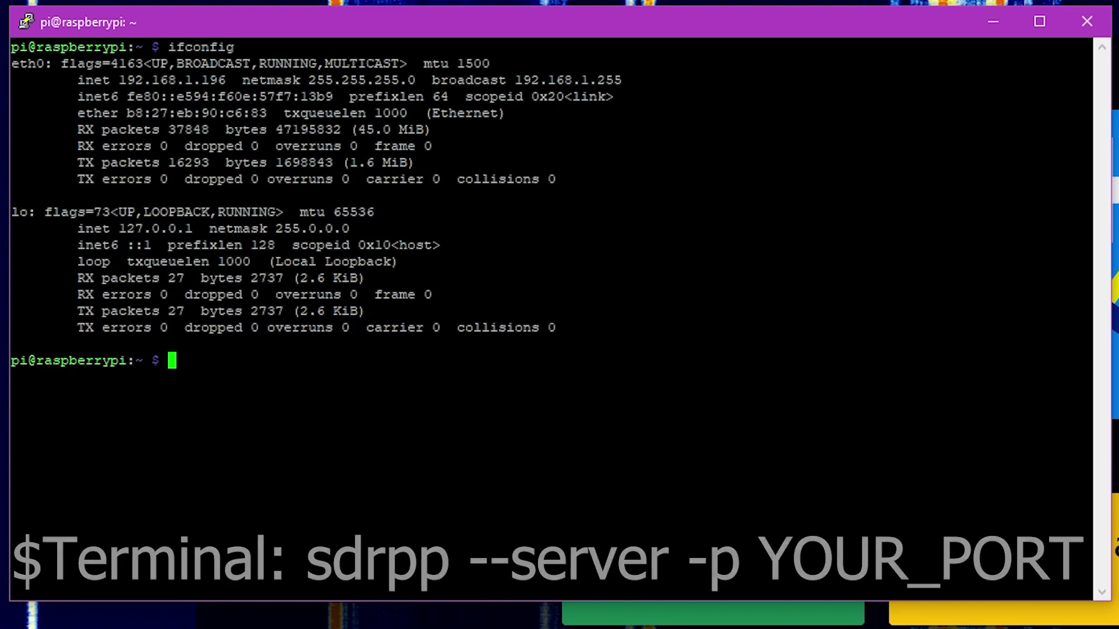
pyautogui.moveTo(235, 79); pyautogui.dragTo(78, 80)
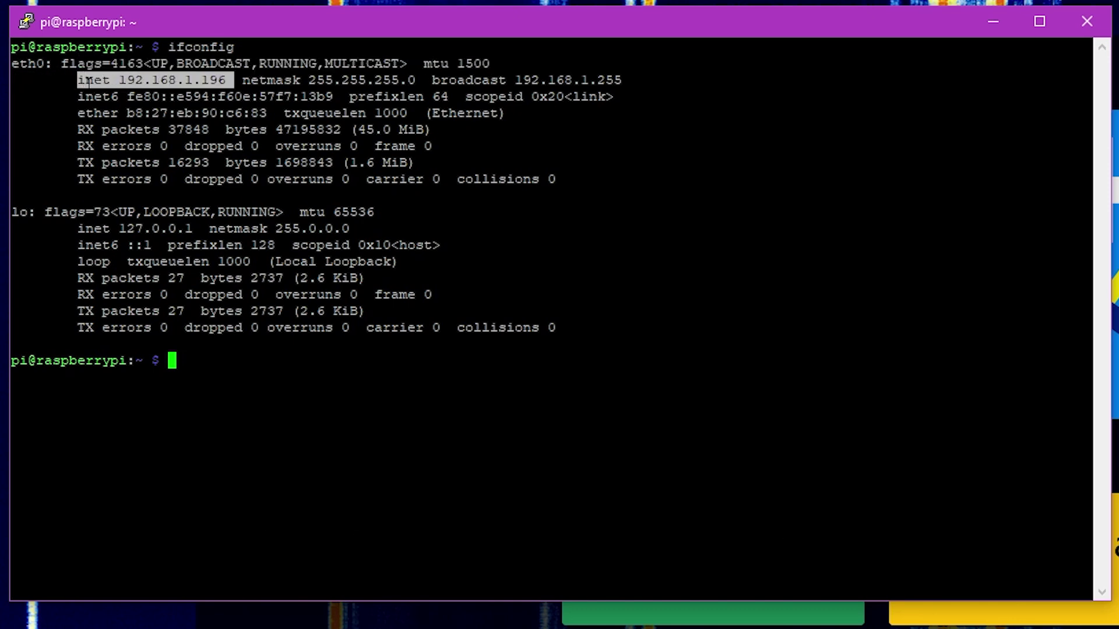
pyautogui.click(85, 80)
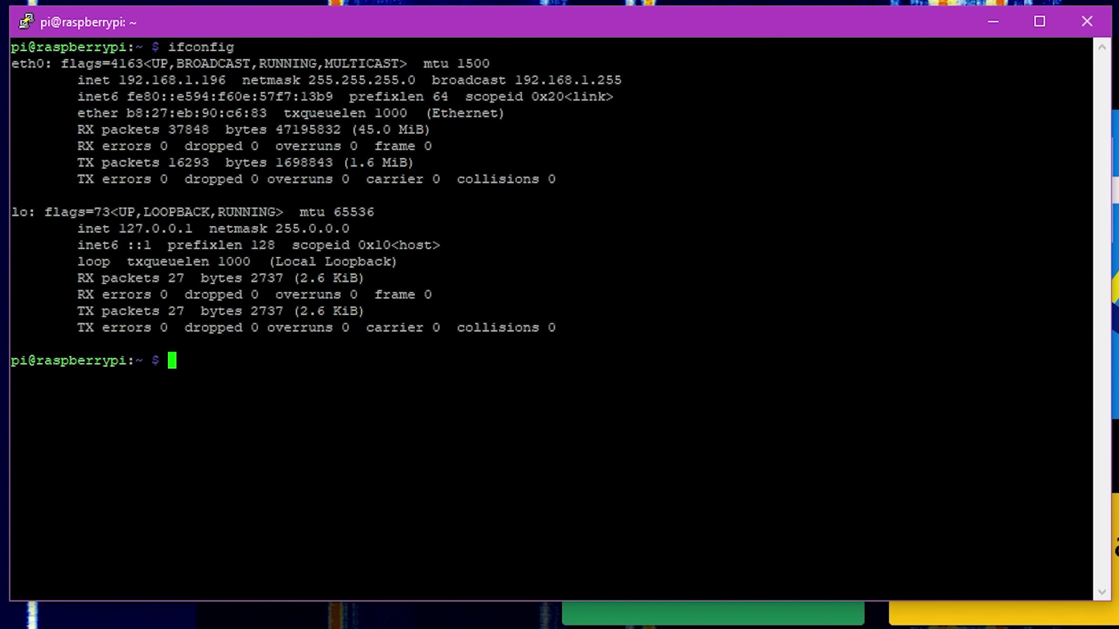
# Display the Pi's hostname, raspberrypi, on a freshly cleared terminal.
pyautogui.write('cat hostname')
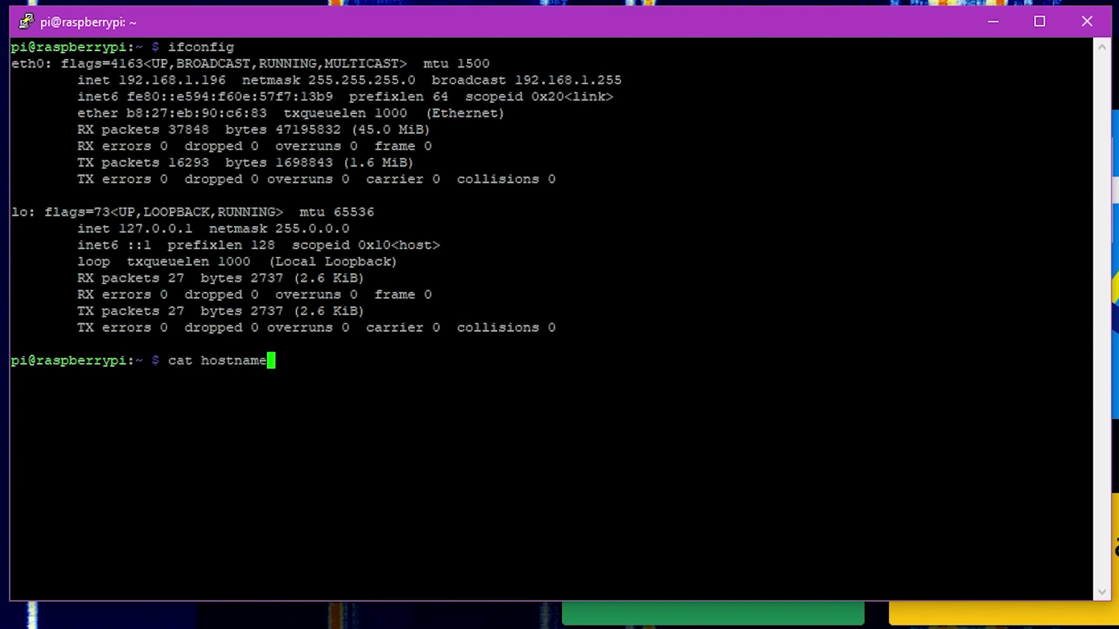
pyautogui.press('Return')
pyautogui.write('name')
pyautogui.press('Return')
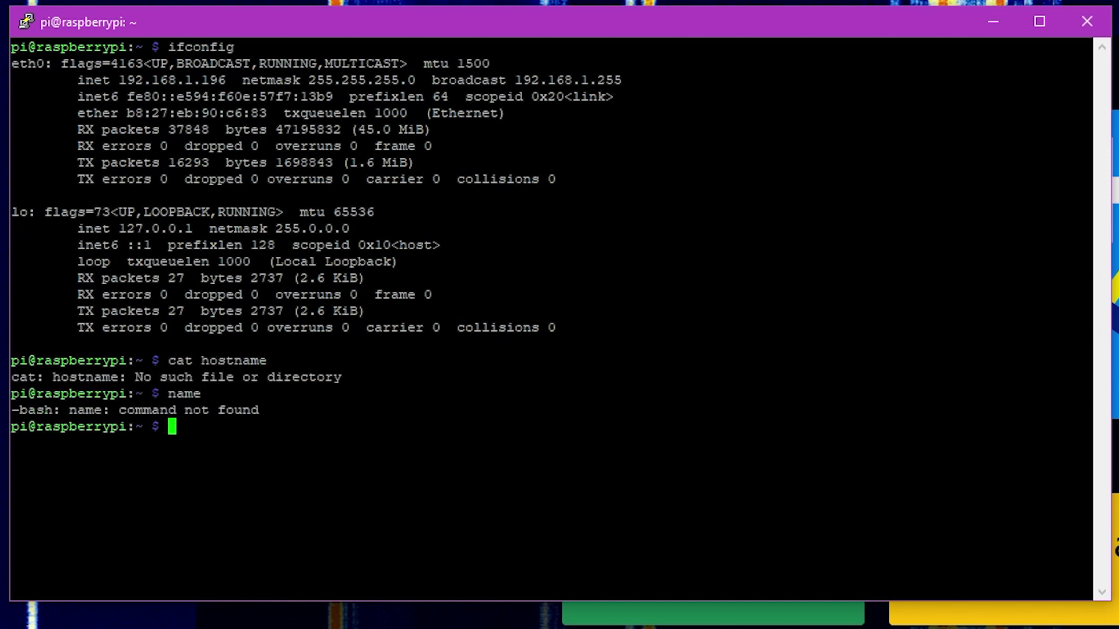
pyautogui.write('hostname')
pyautogui.press('Return')
pyautogui.write('clea')
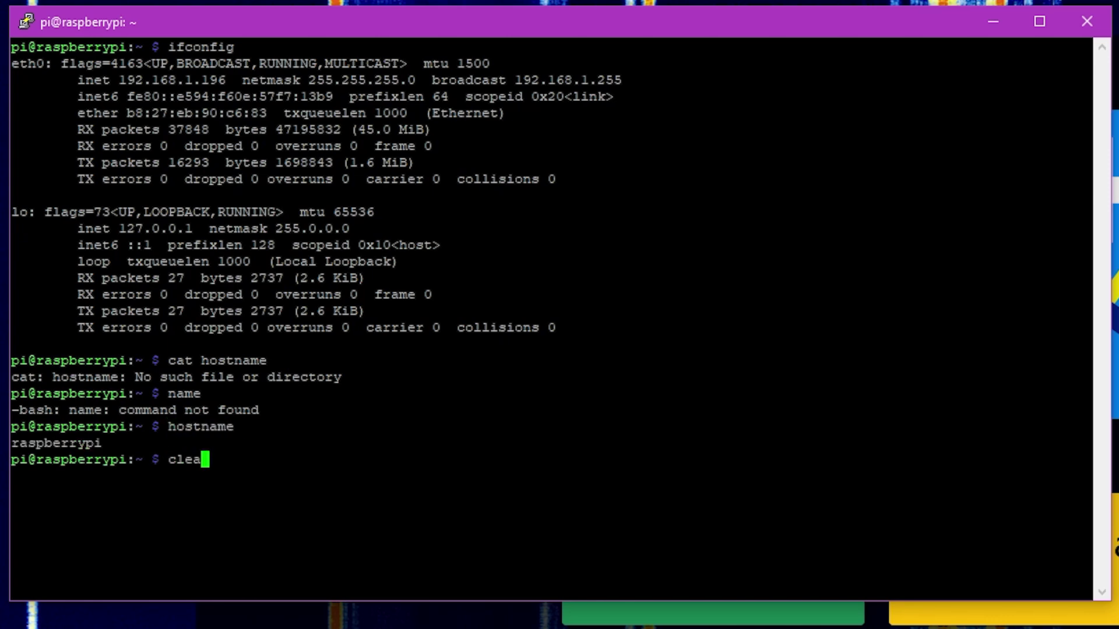
pyautogui.write('r')
pyautogui.press('Return')
pyautogui.write('hostname')
pyautogui.press('Return')
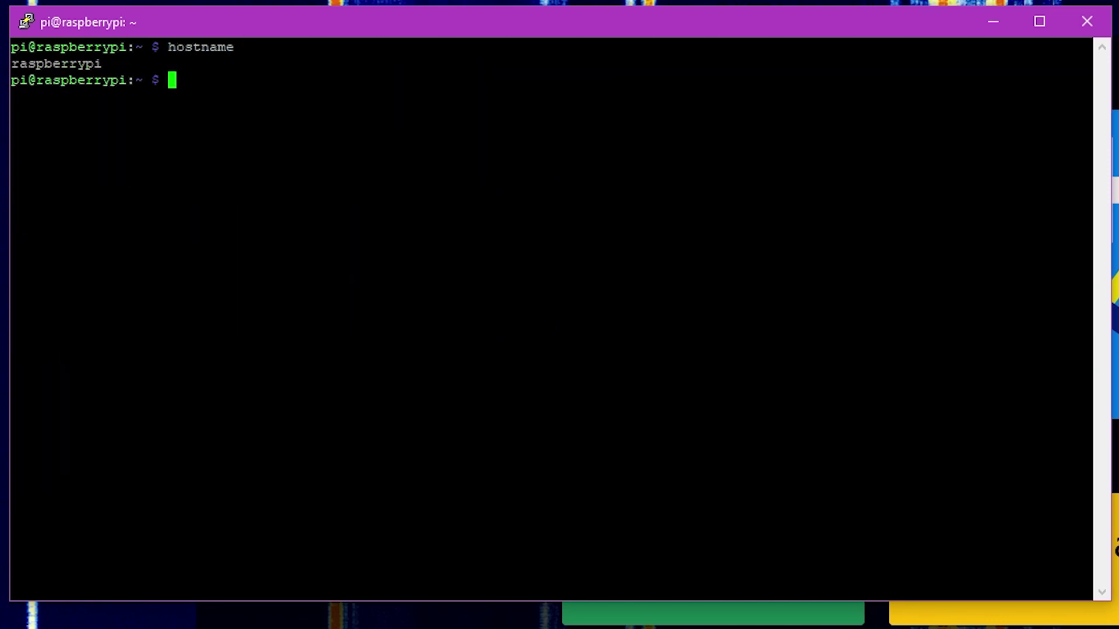